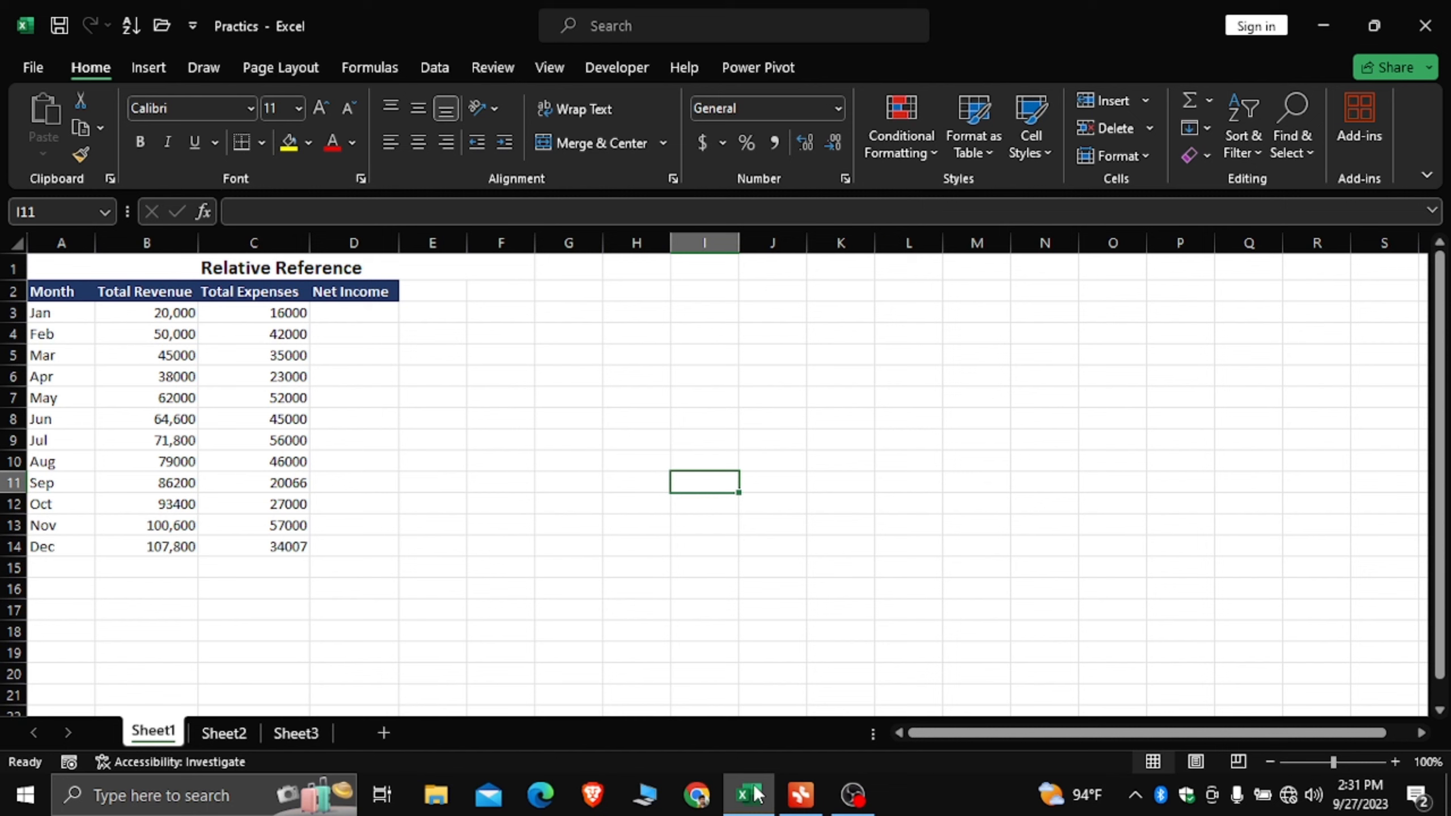
Step: Enter 878 in cell G5 and 8374 in cell G6
{"action": "left_click", "coordinate": [599, 362]}
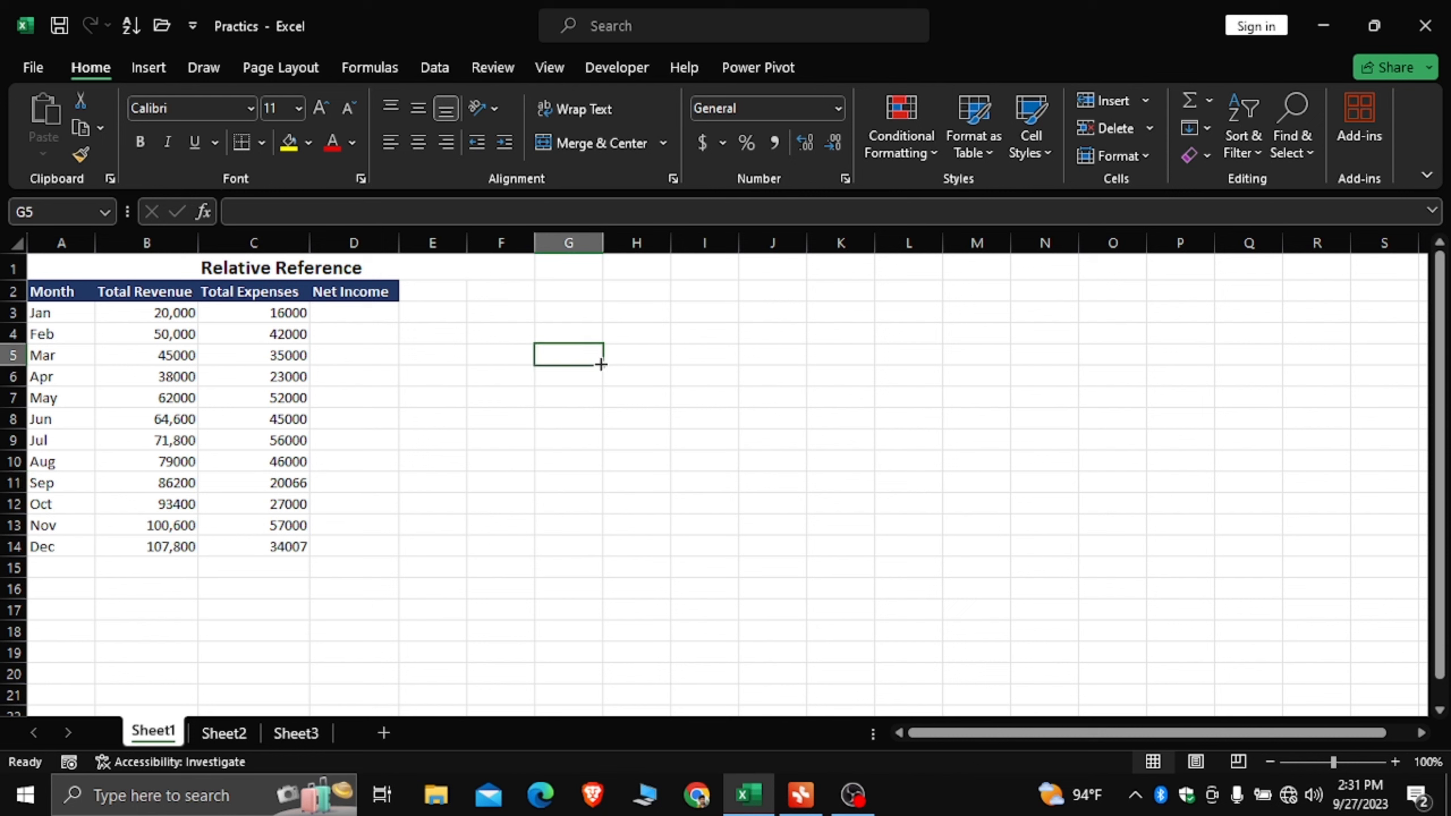
{"action": "type", "text": "878"}
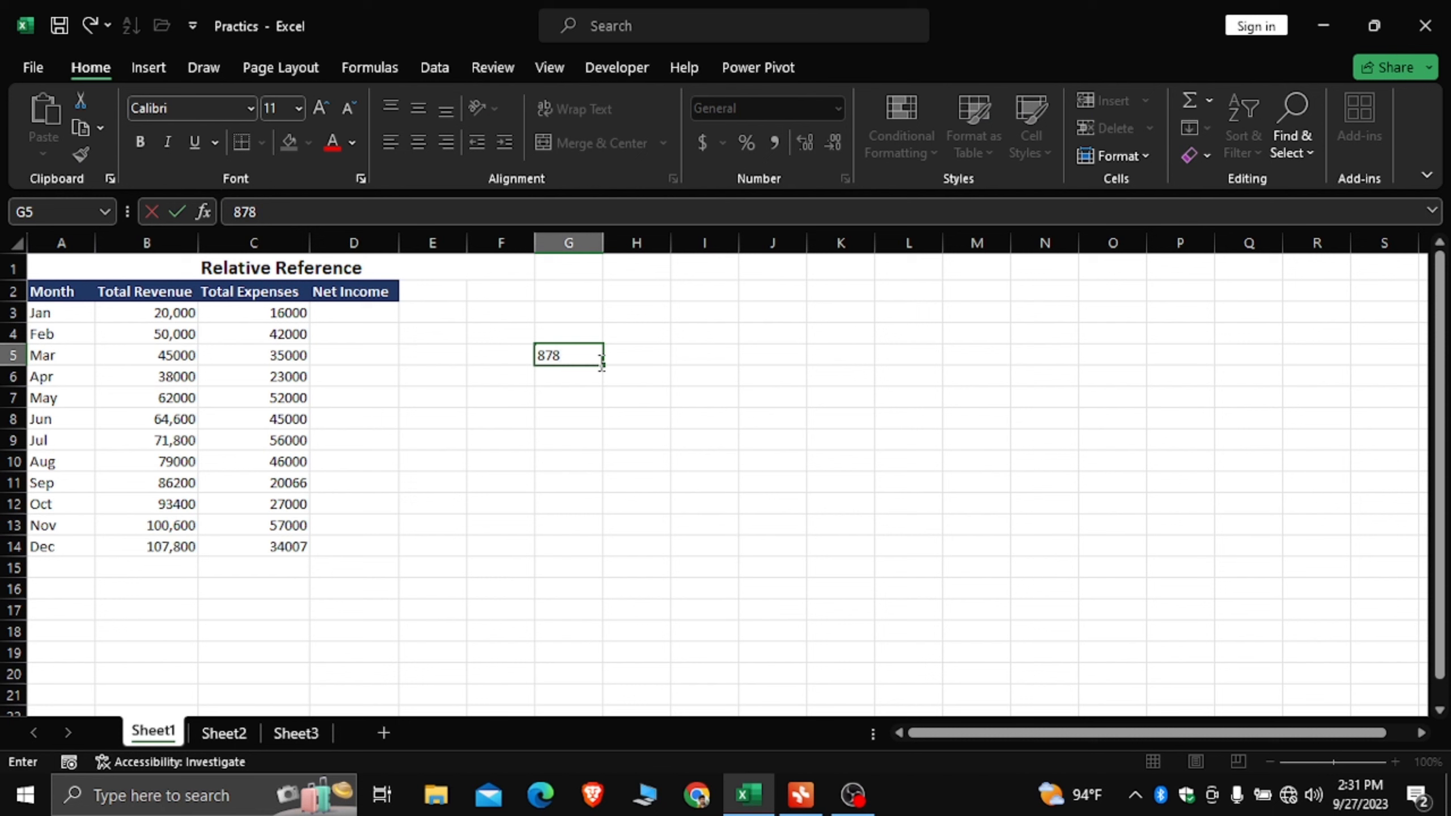
{"action": "key", "text": "Return"}
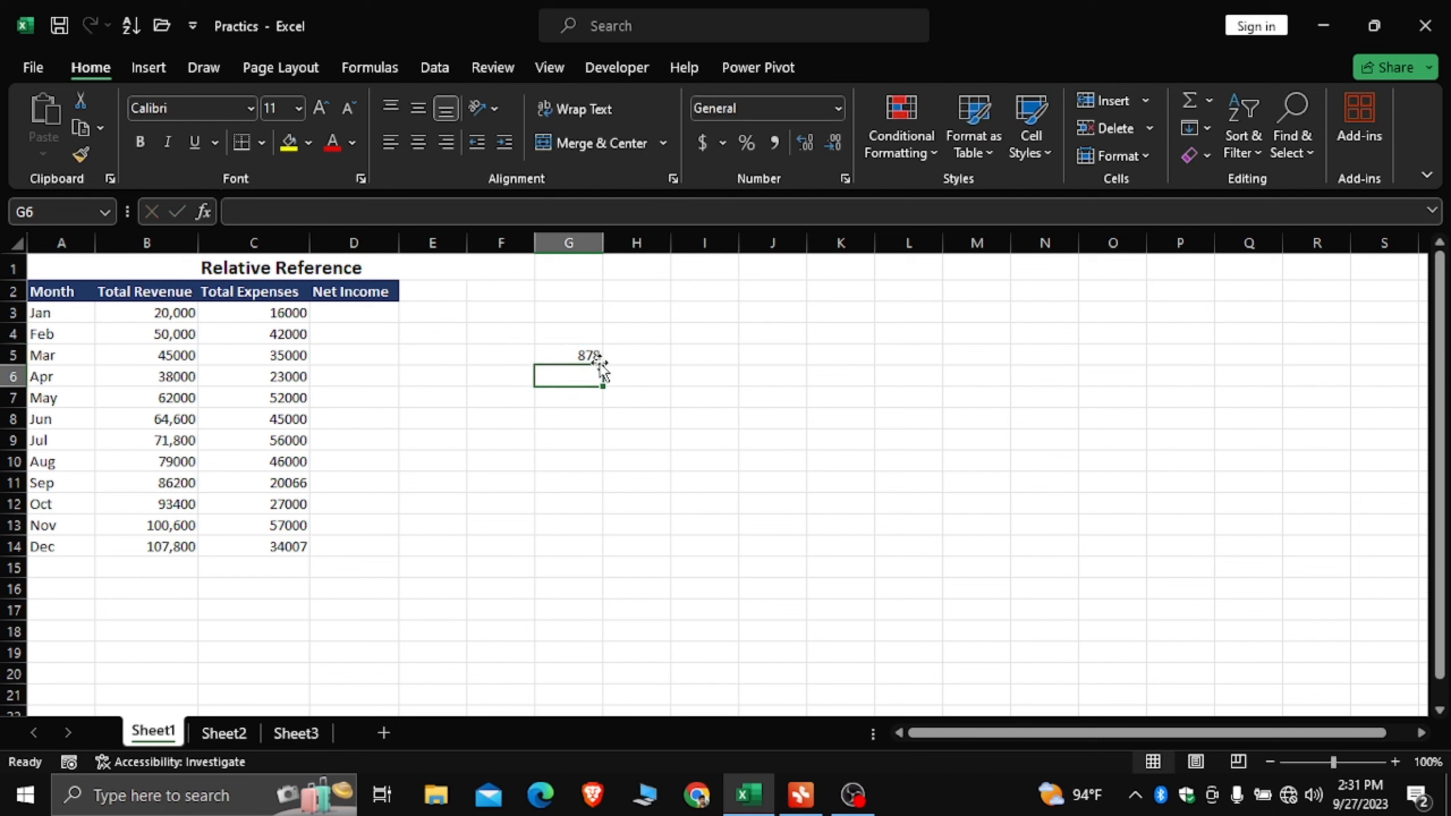
{"action": "type", "text": "8374"}
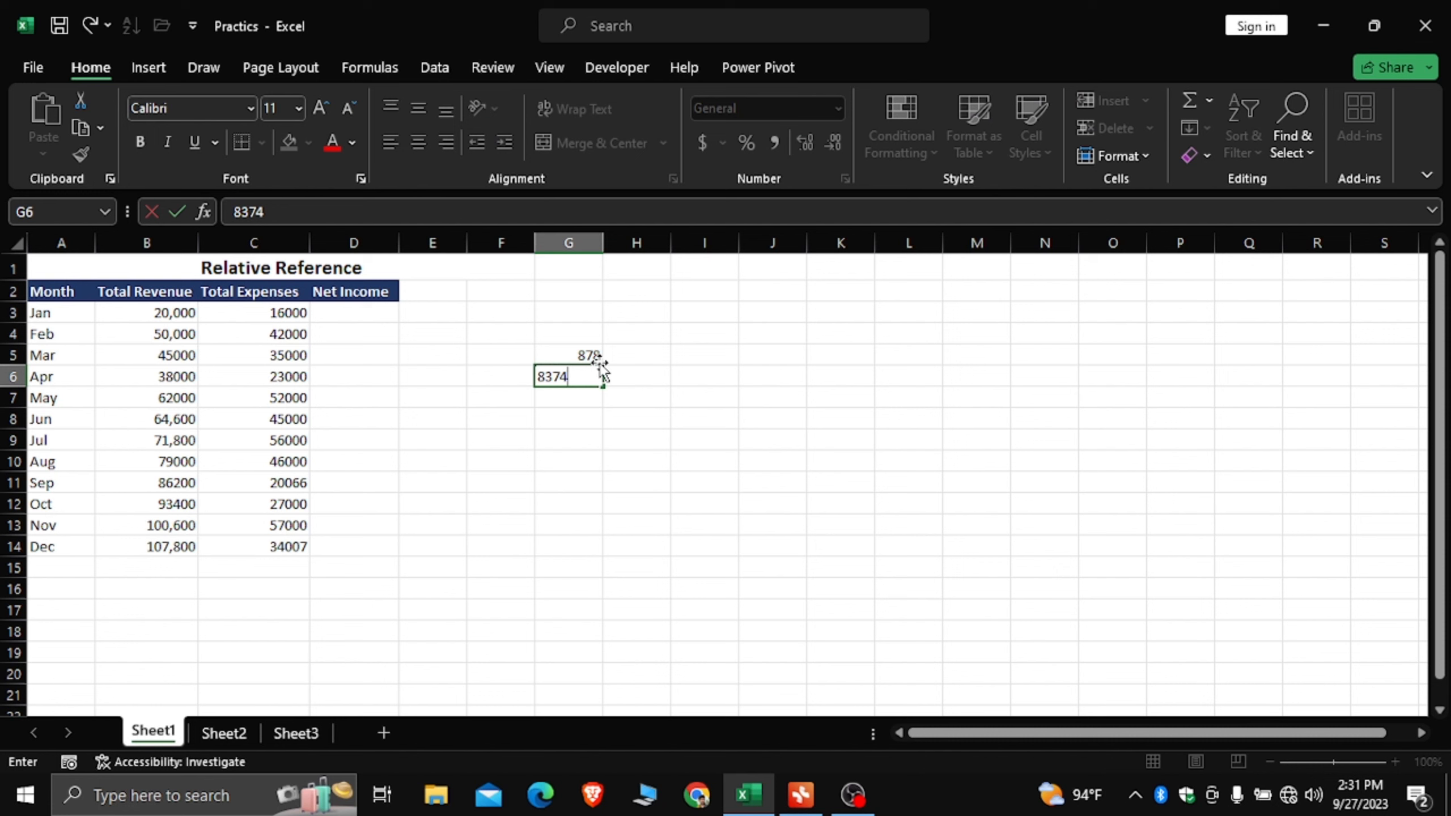
{"action": "key", "text": "Return"}
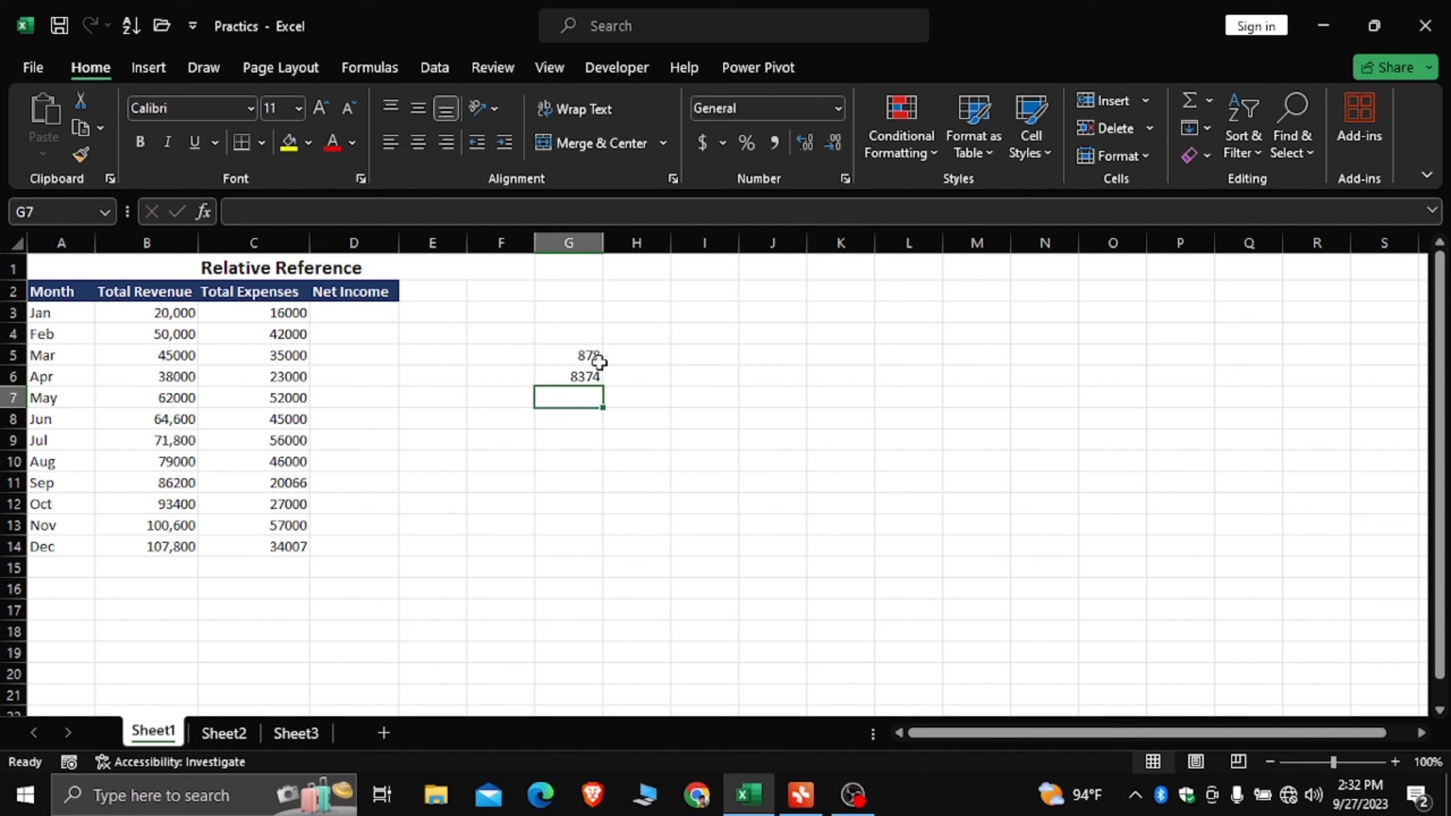
Step: Add the two numbers in cell G7 with the formula =G5+G6 and inspect its cell references
{"action": "type", "text": "="}
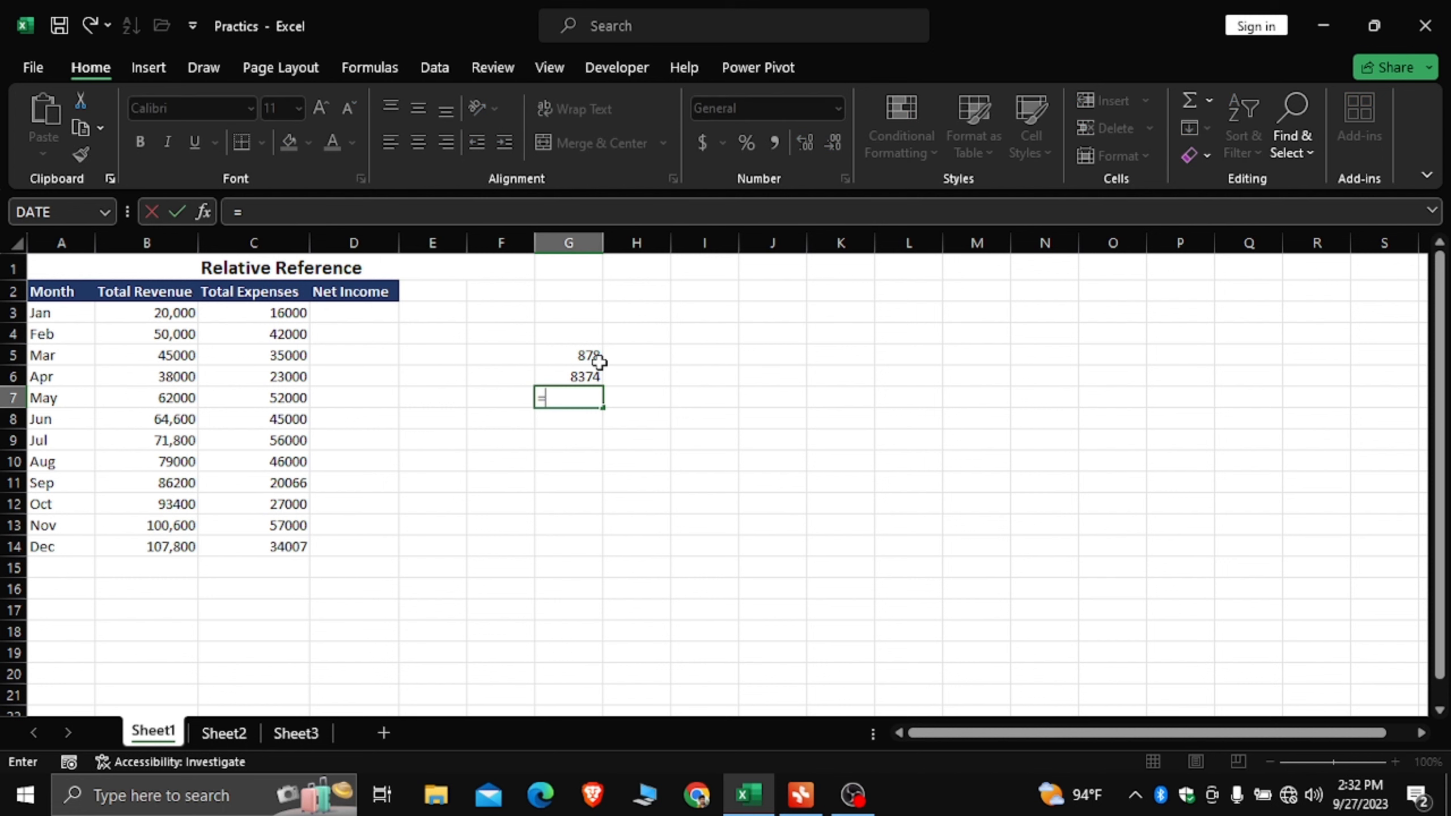
{"action": "left_click", "coordinate": [571, 356]}
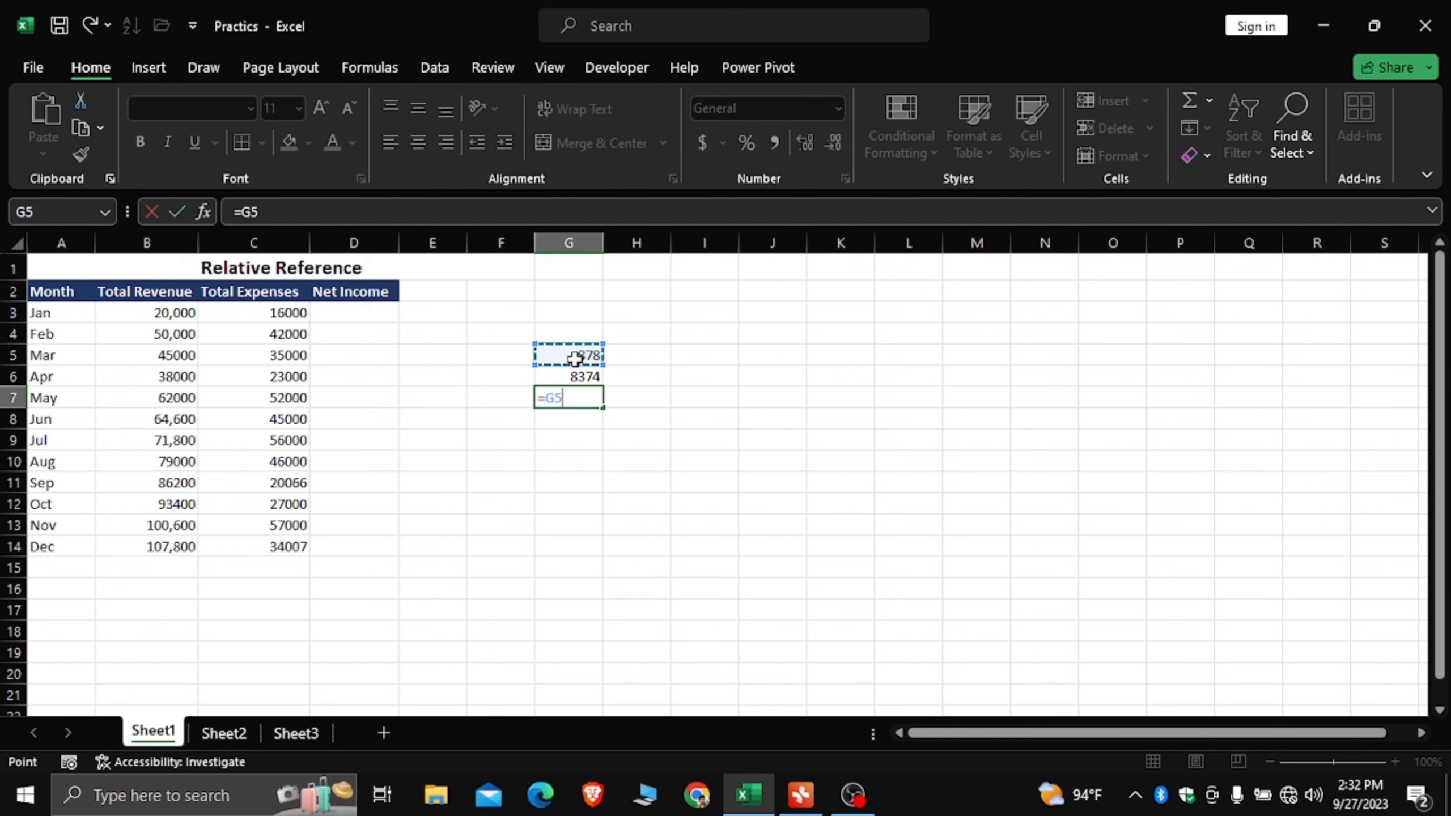
{"action": "type", "text": "+"}
{"action": "left_click", "coordinate": [576, 377]}
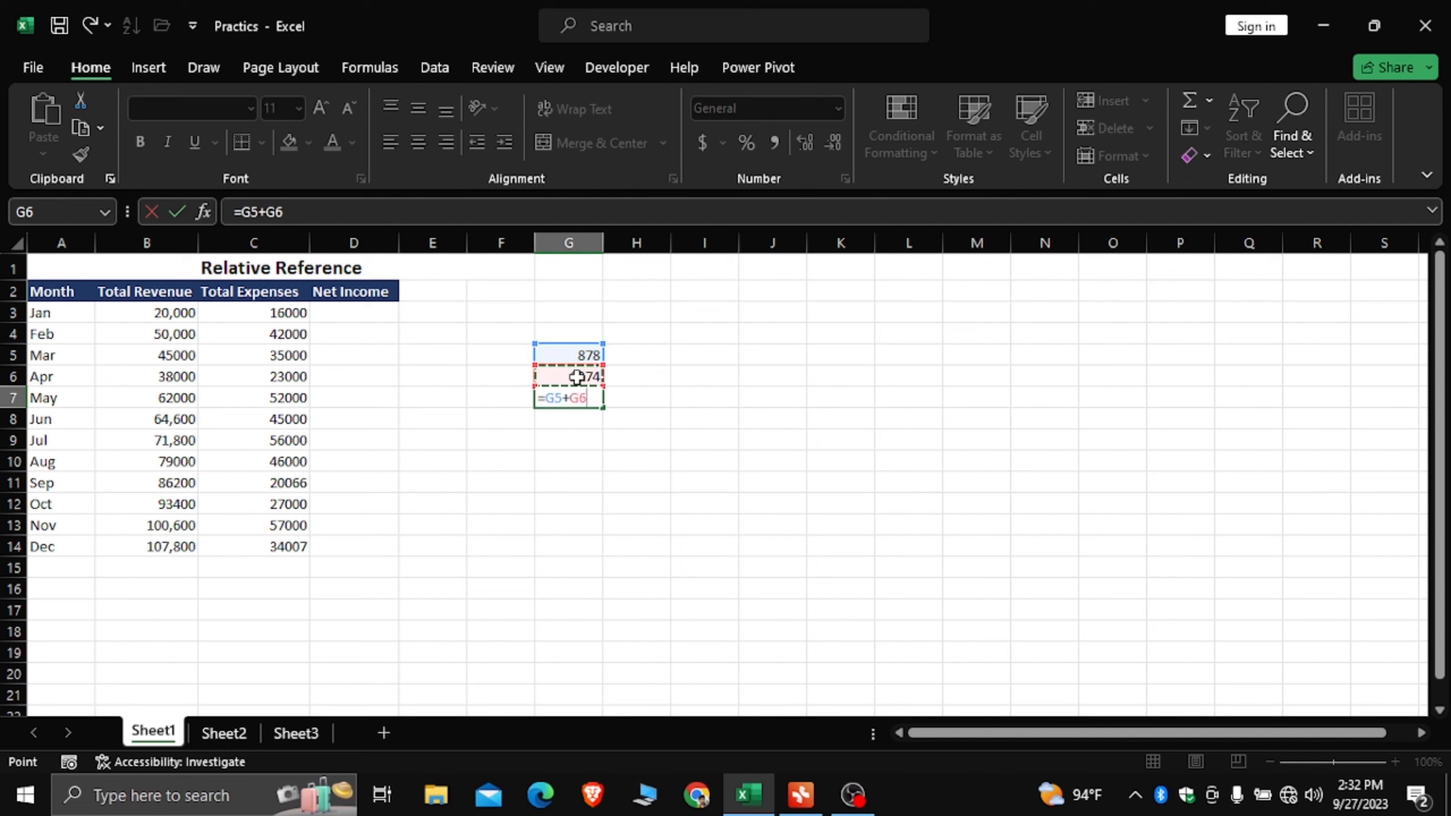
{"action": "key", "text": "Return"}
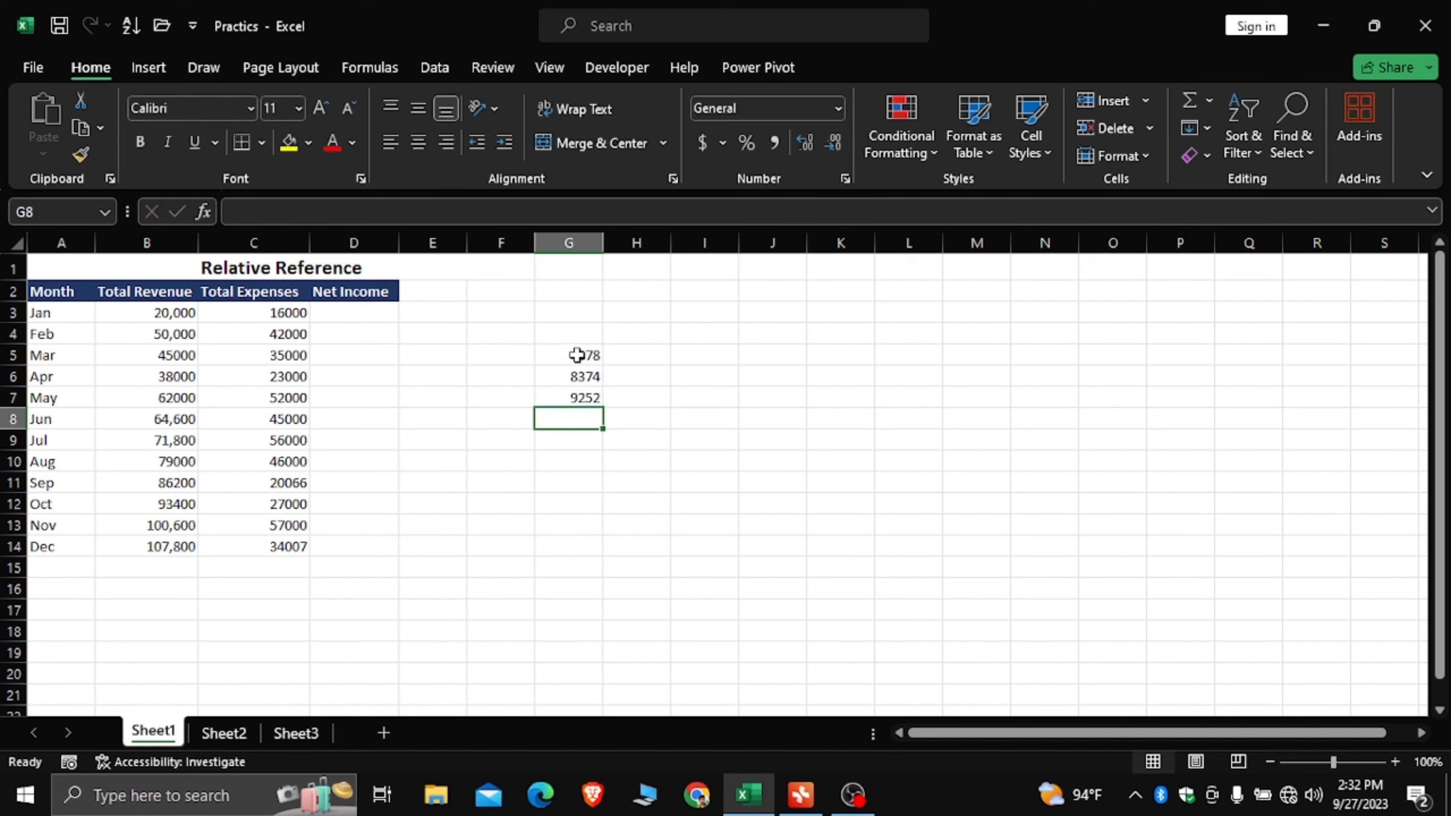
{"action": "double_click", "coordinate": [576, 400]}
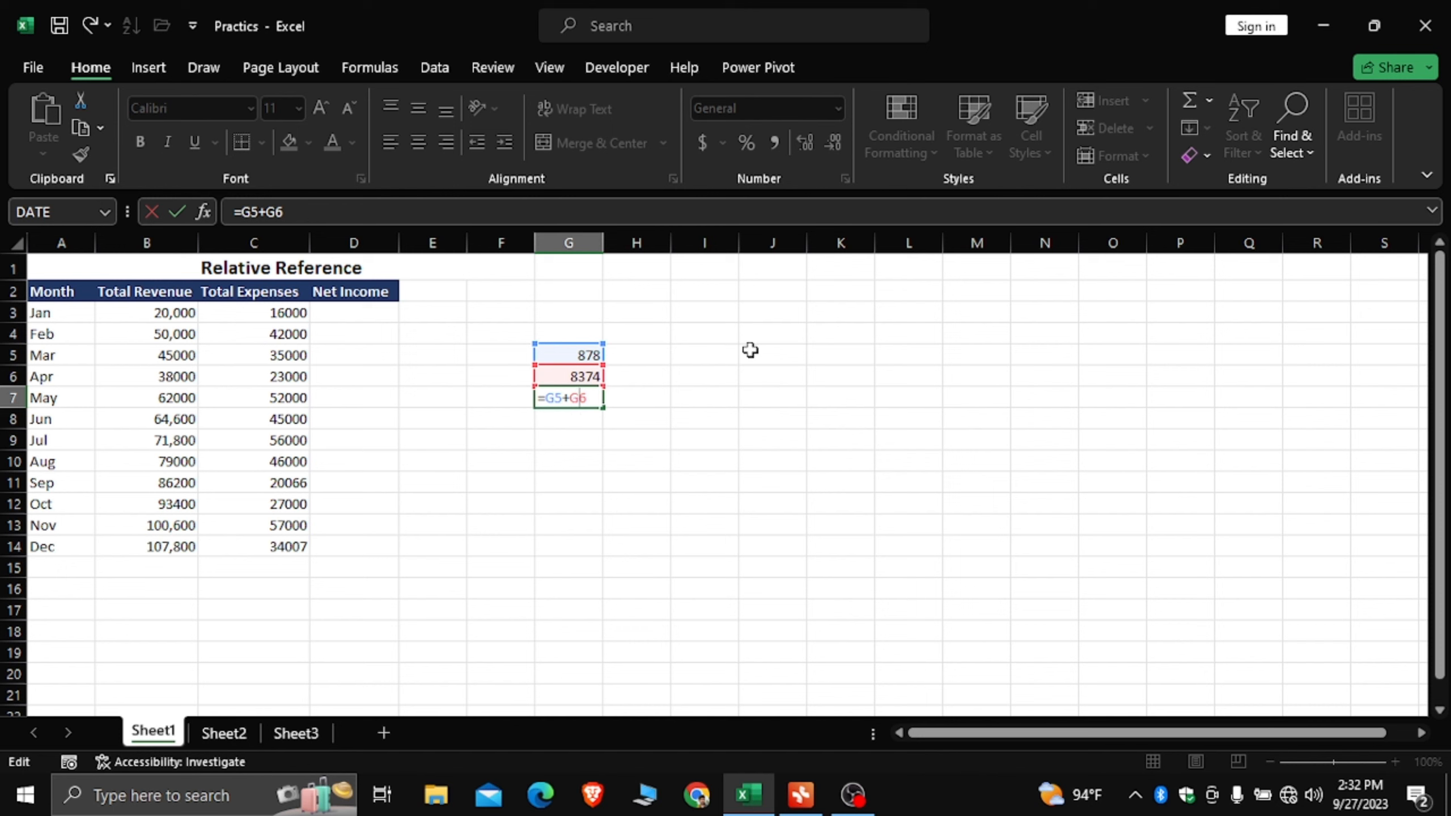
{"action": "left_click", "coordinate": [678, 384]}
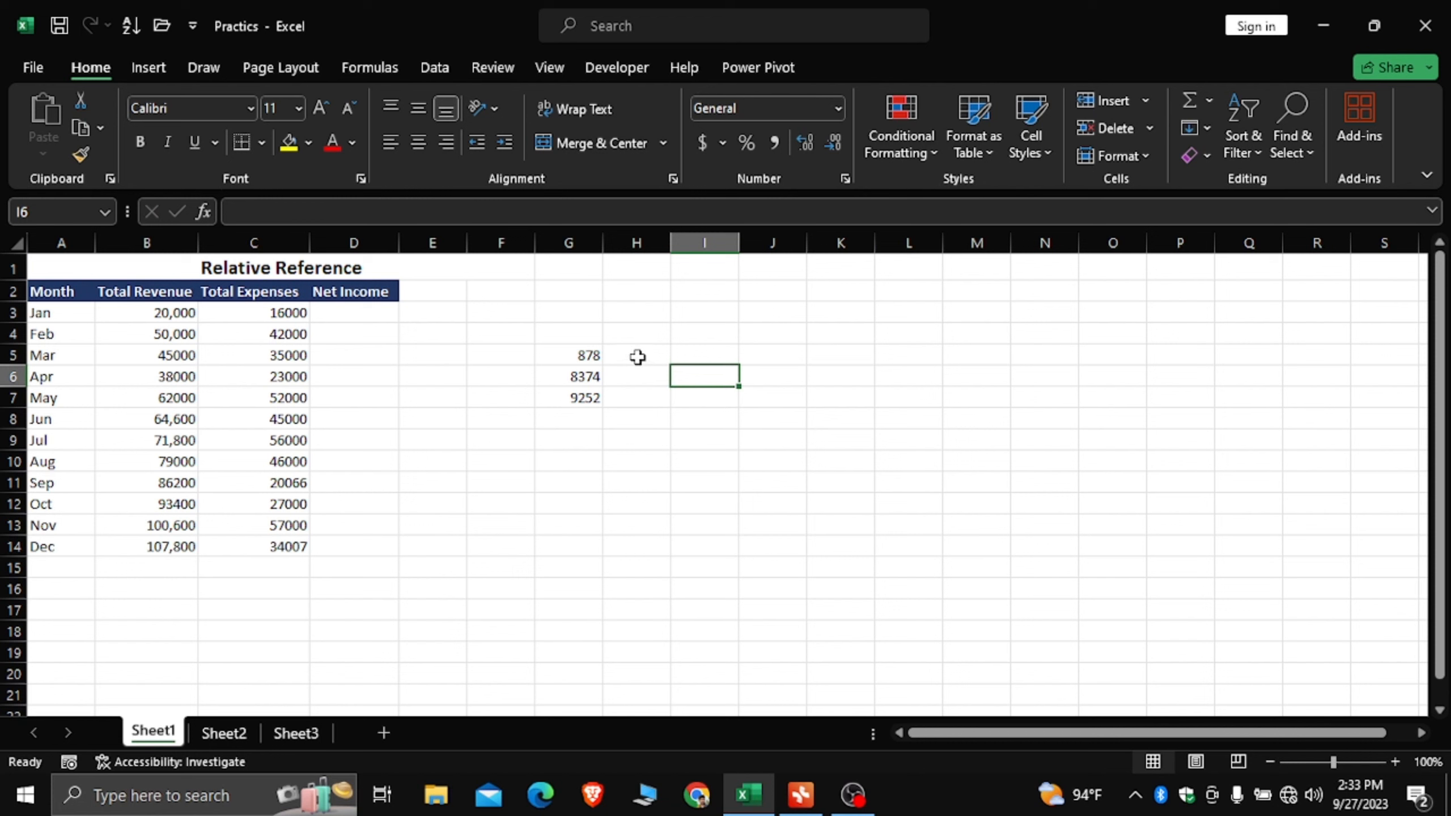
Step: Add the same two numbers in cell I5 with the function =SUM(G5,G6)
{"action": "left_click", "coordinate": [691, 356]}
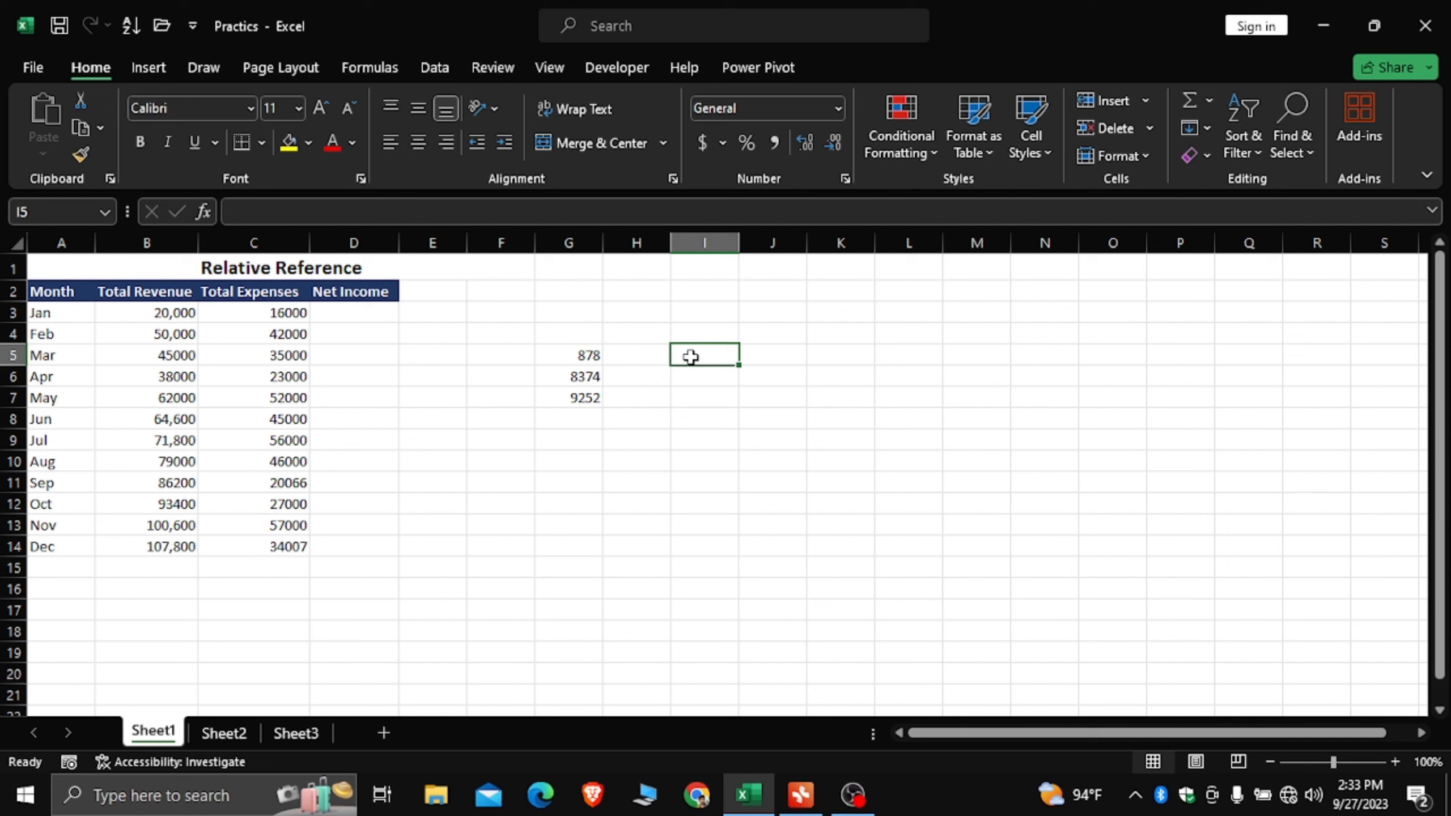
{"action": "type", "text": "="}
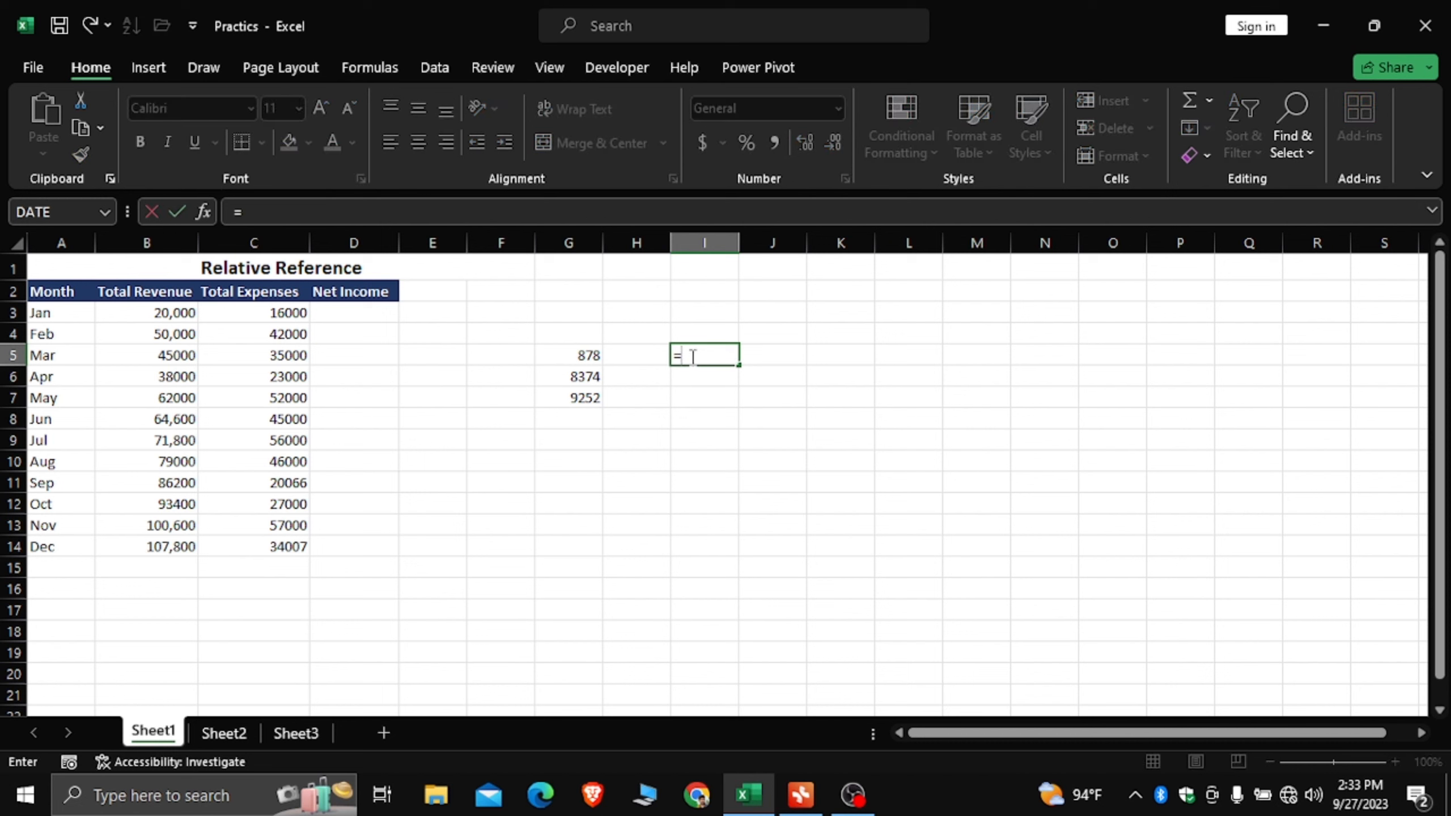
{"action": "type", "text": "sum"}
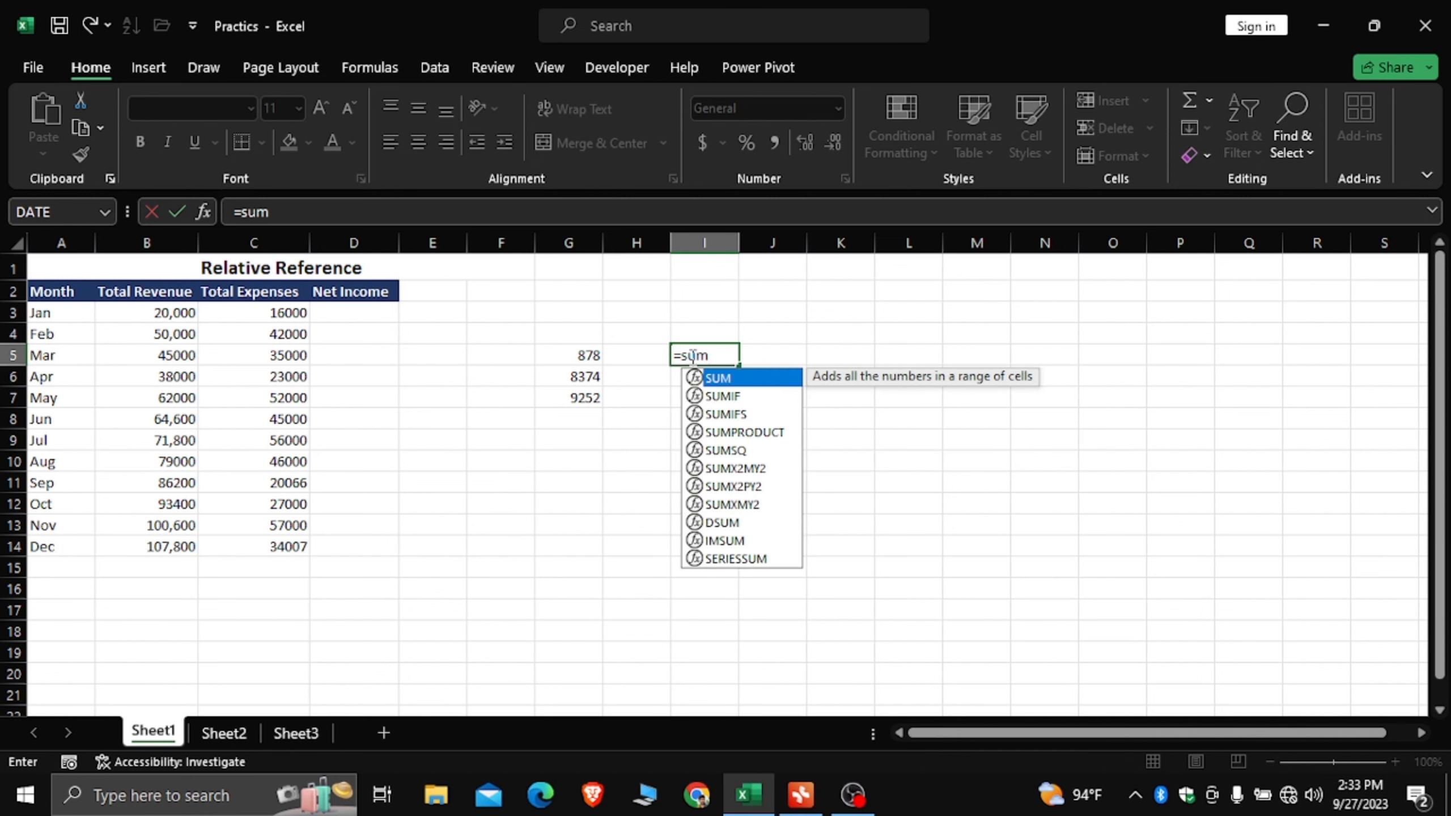
{"action": "double_click", "coordinate": [763, 378]}
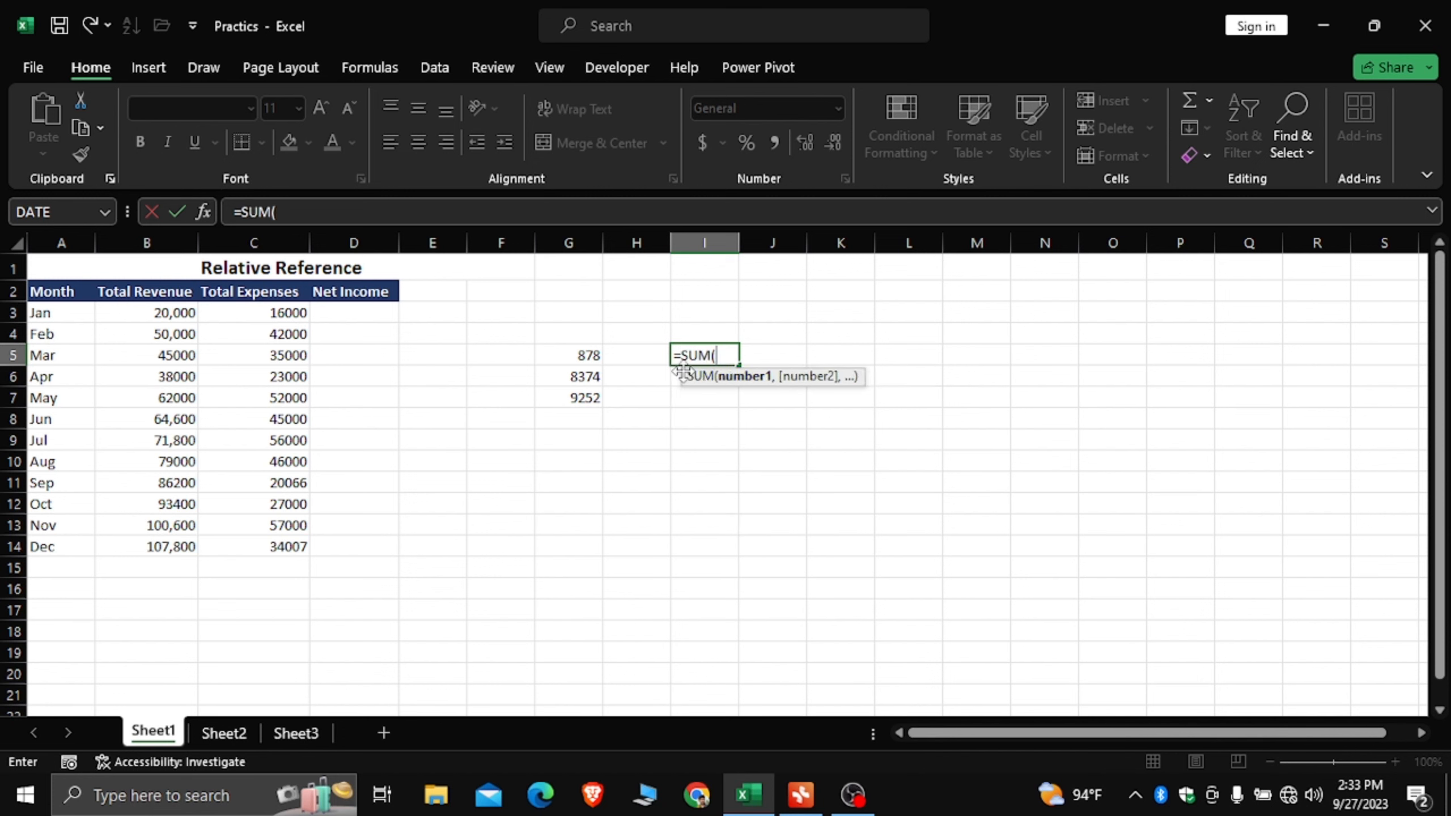
{"action": "left_click", "coordinate": [588, 357]}
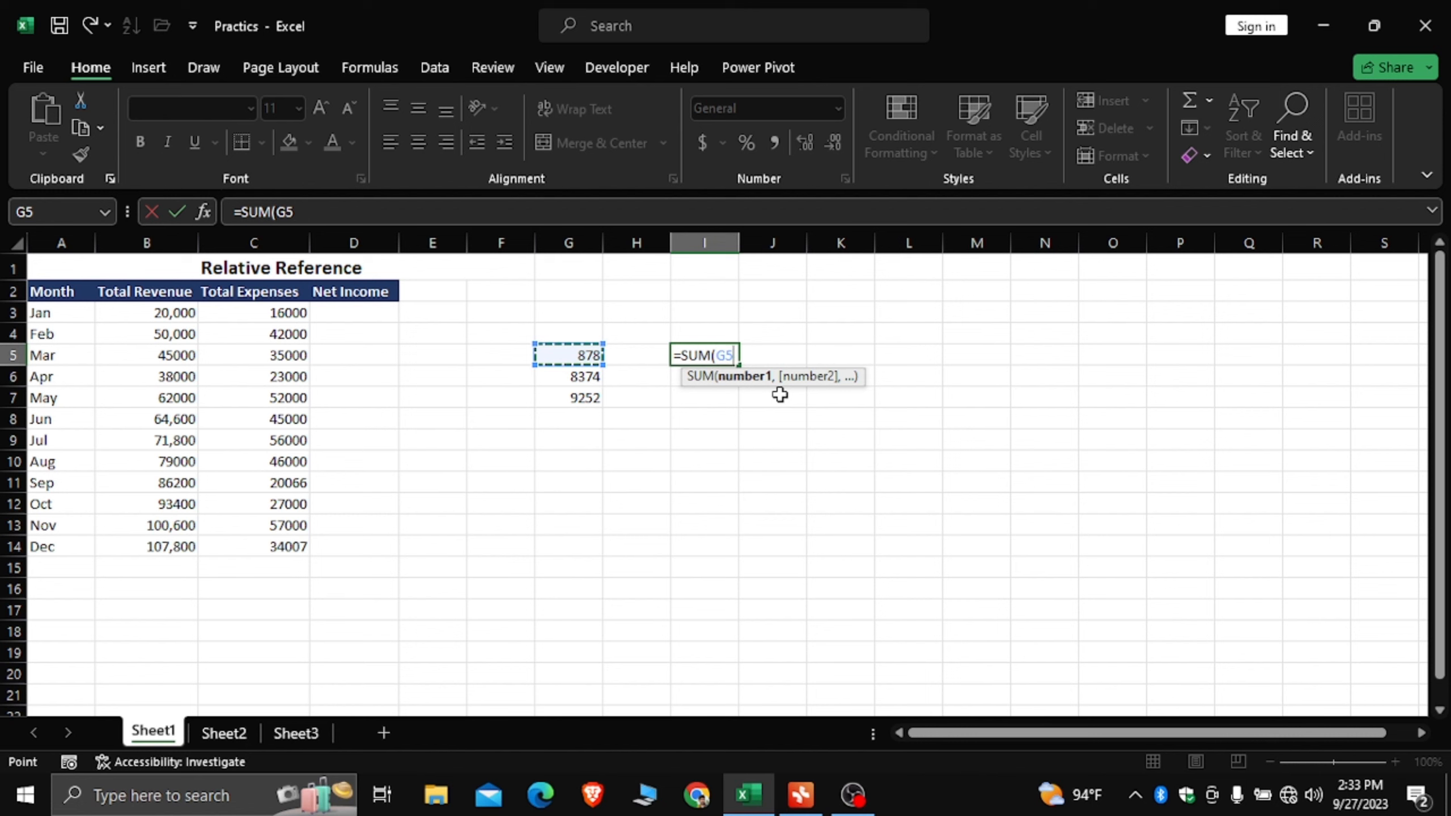
{"action": "type", "text": ","}
{"action": "key", "text": "Left"}
{"action": "key", "text": "Left"}
{"action": "key", "text": "Down"}
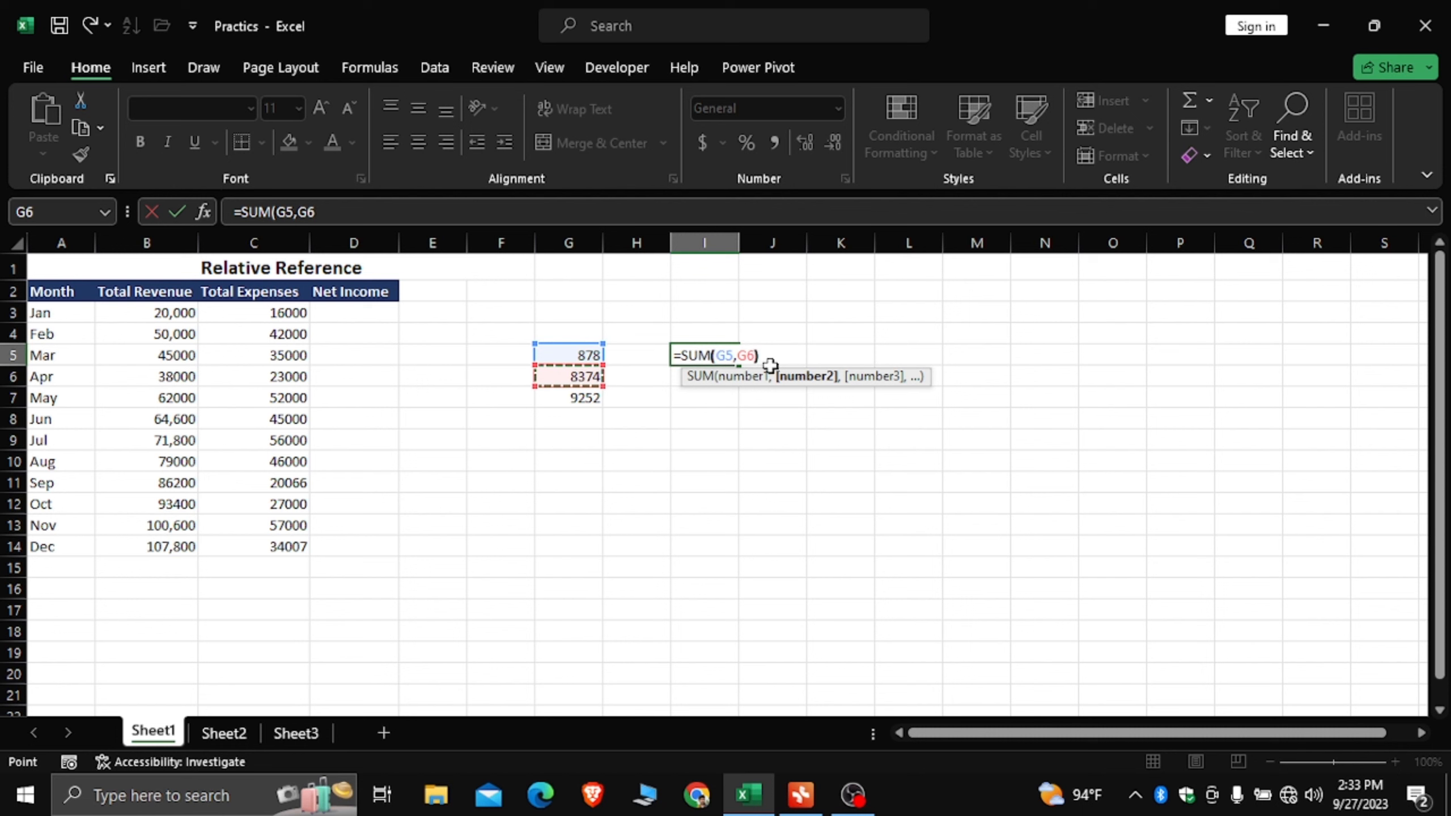
{"action": "type", "text": ")"}
{"action": "key", "text": "Return"}
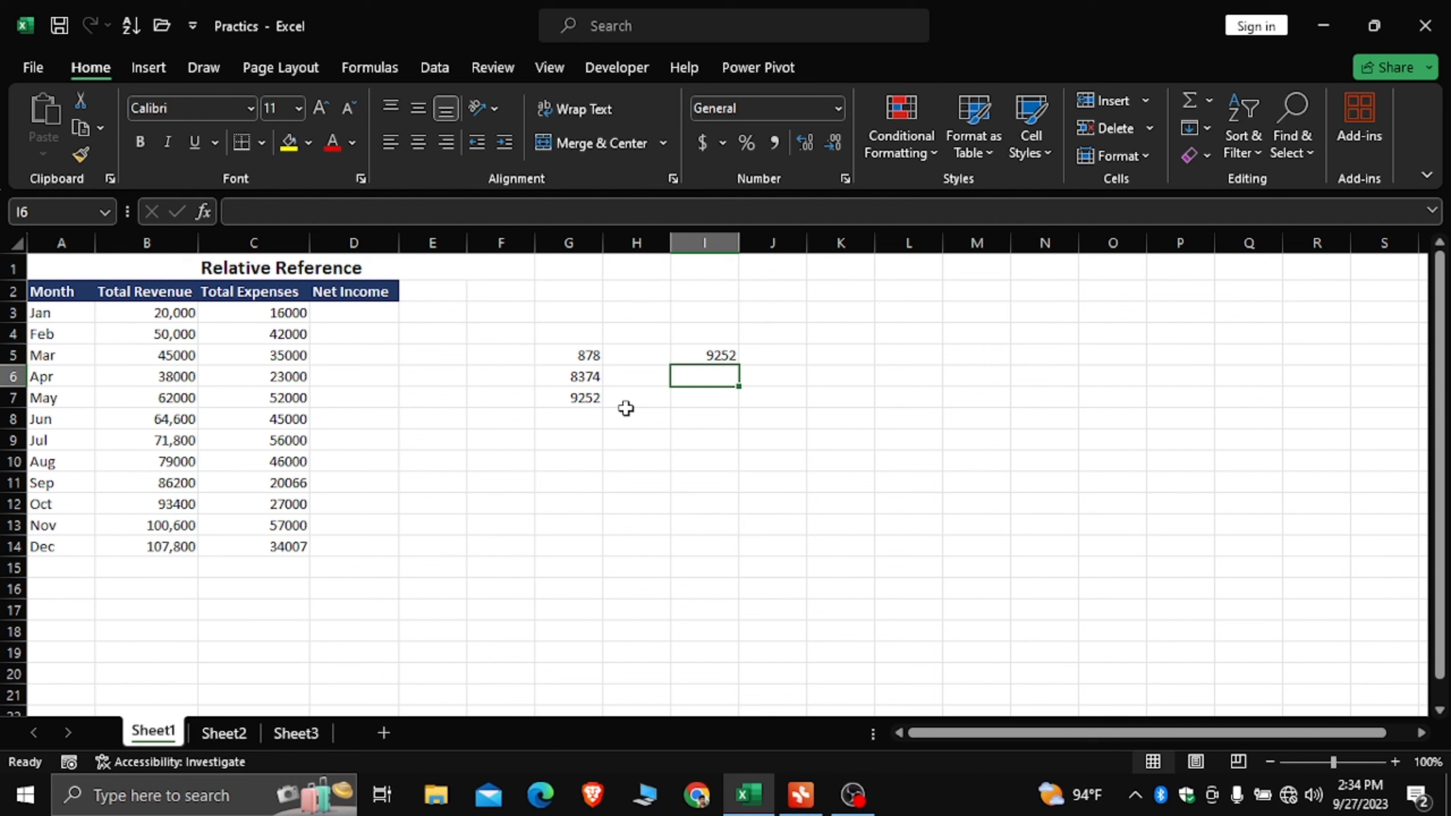
Step: Clear the sample numbers and formulas from the range G5:I7
{"action": "left_click", "coordinate": [578, 355]}
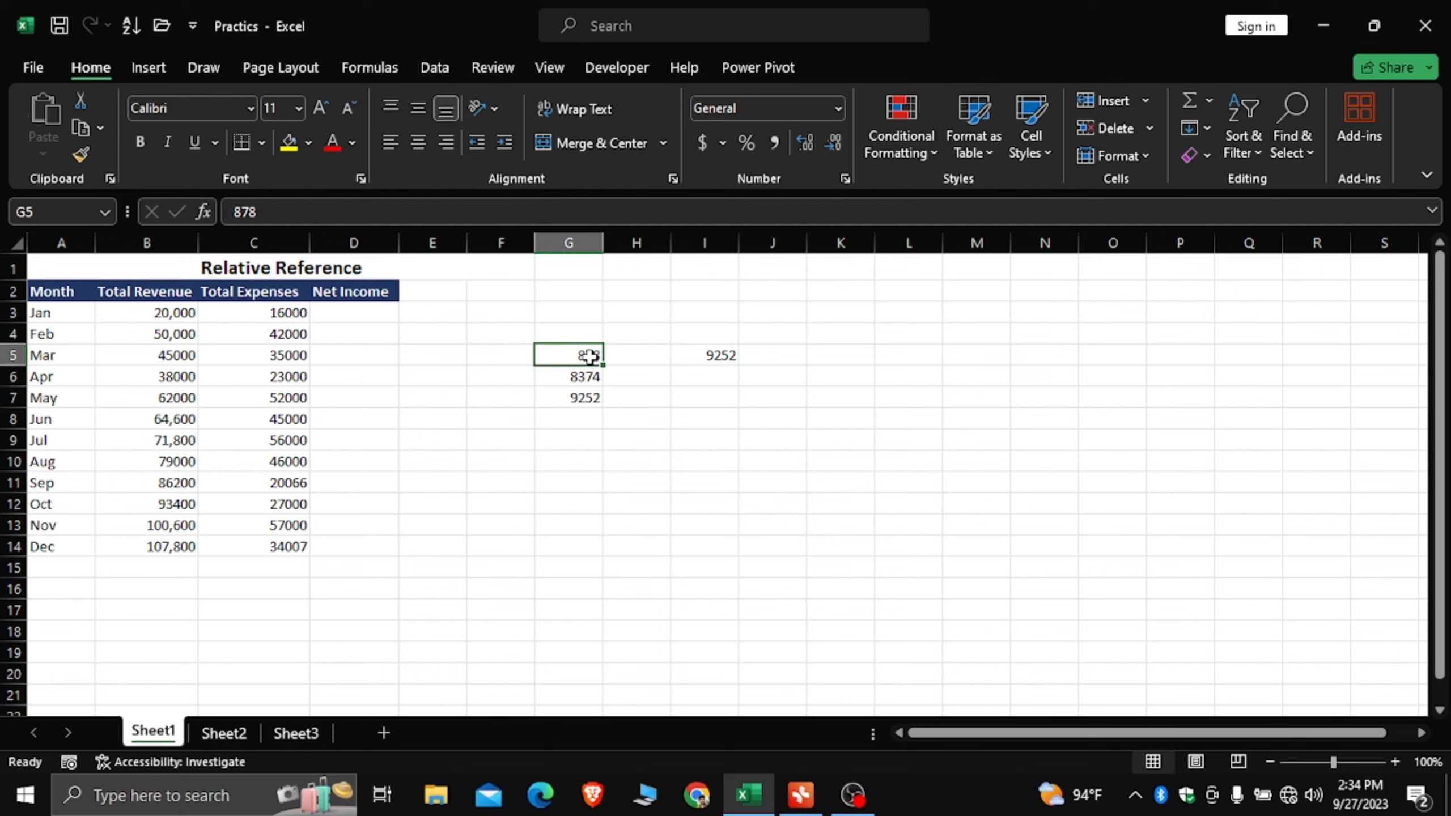
{"action": "left_click_drag", "start_coordinate": [589, 356], "coordinate": [720, 401]}
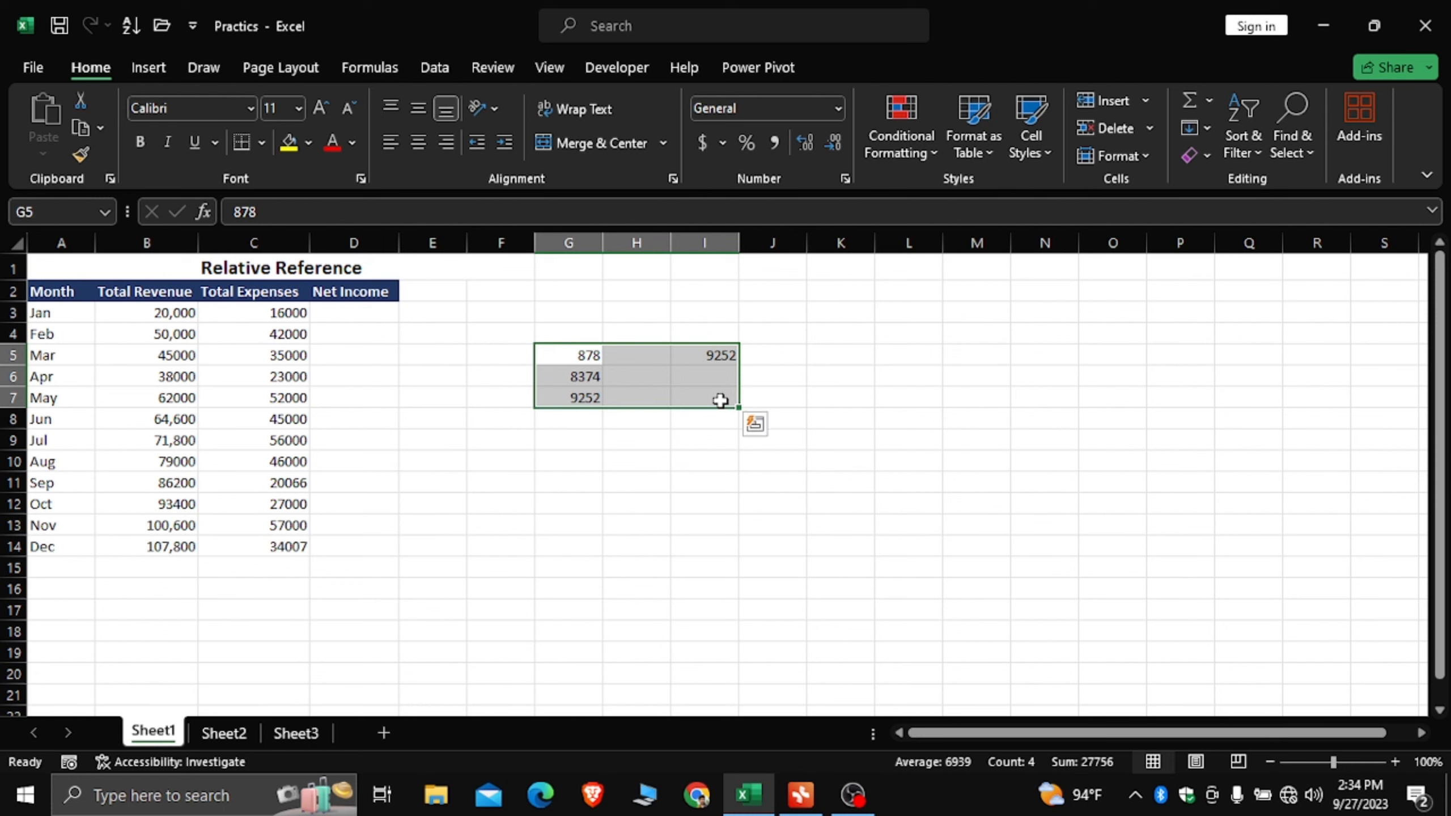
{"action": "key", "text": "Delete"}
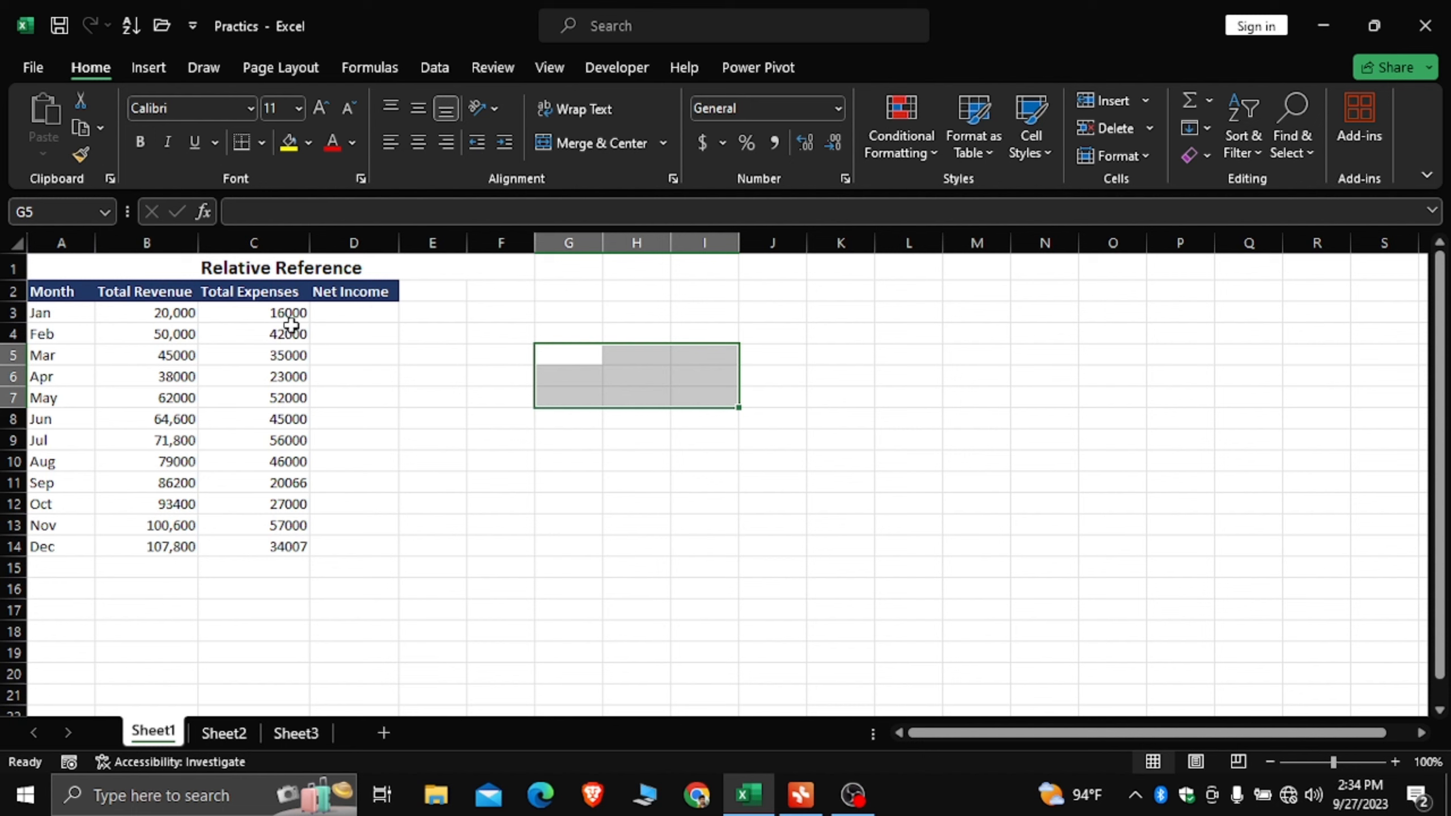
Step: Calculate January's Net Income in cell D3 with the formula =B3-C3
{"action": "left_click", "coordinate": [326, 319]}
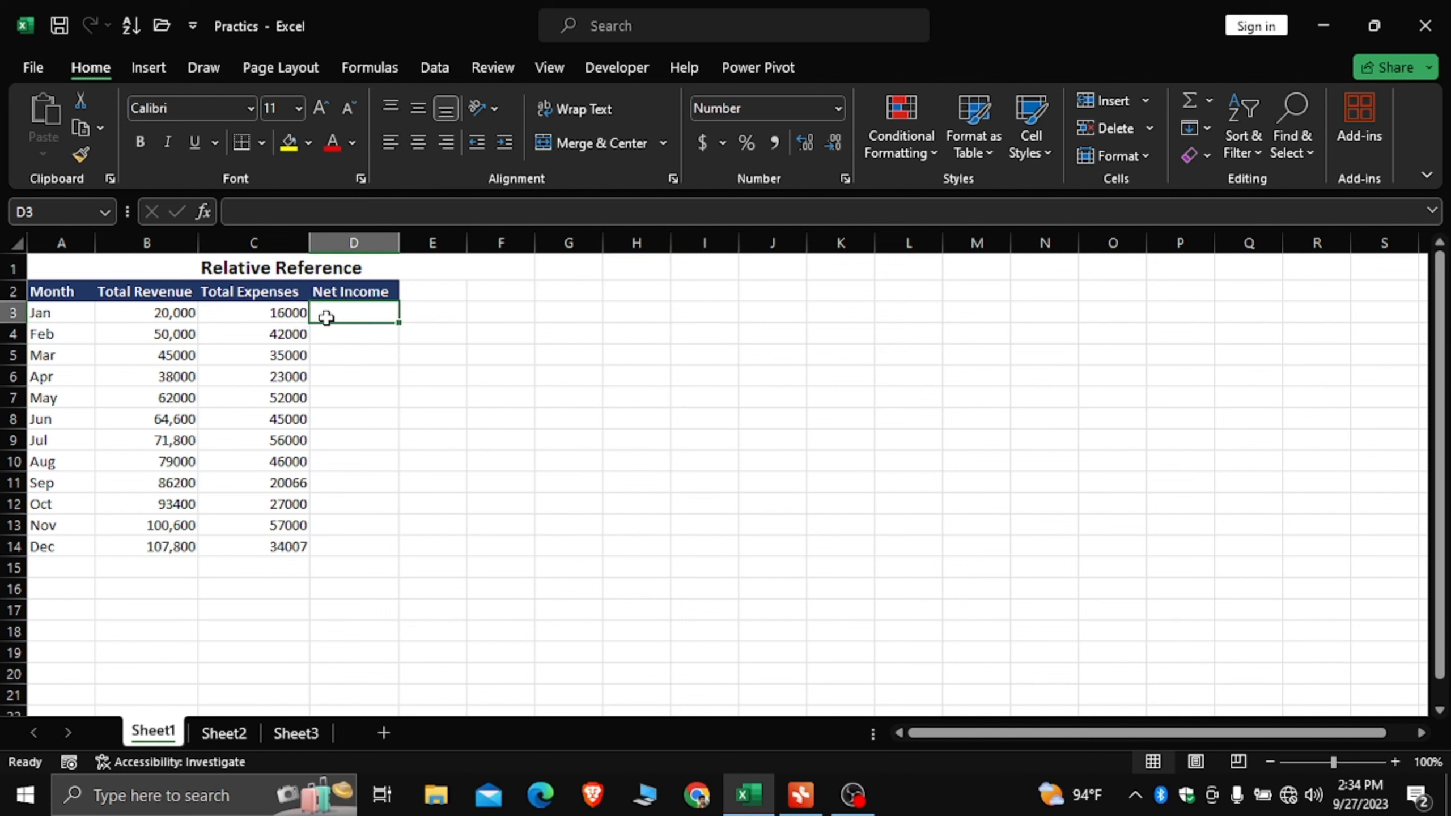
{"action": "double_click", "coordinate": [325, 318]}
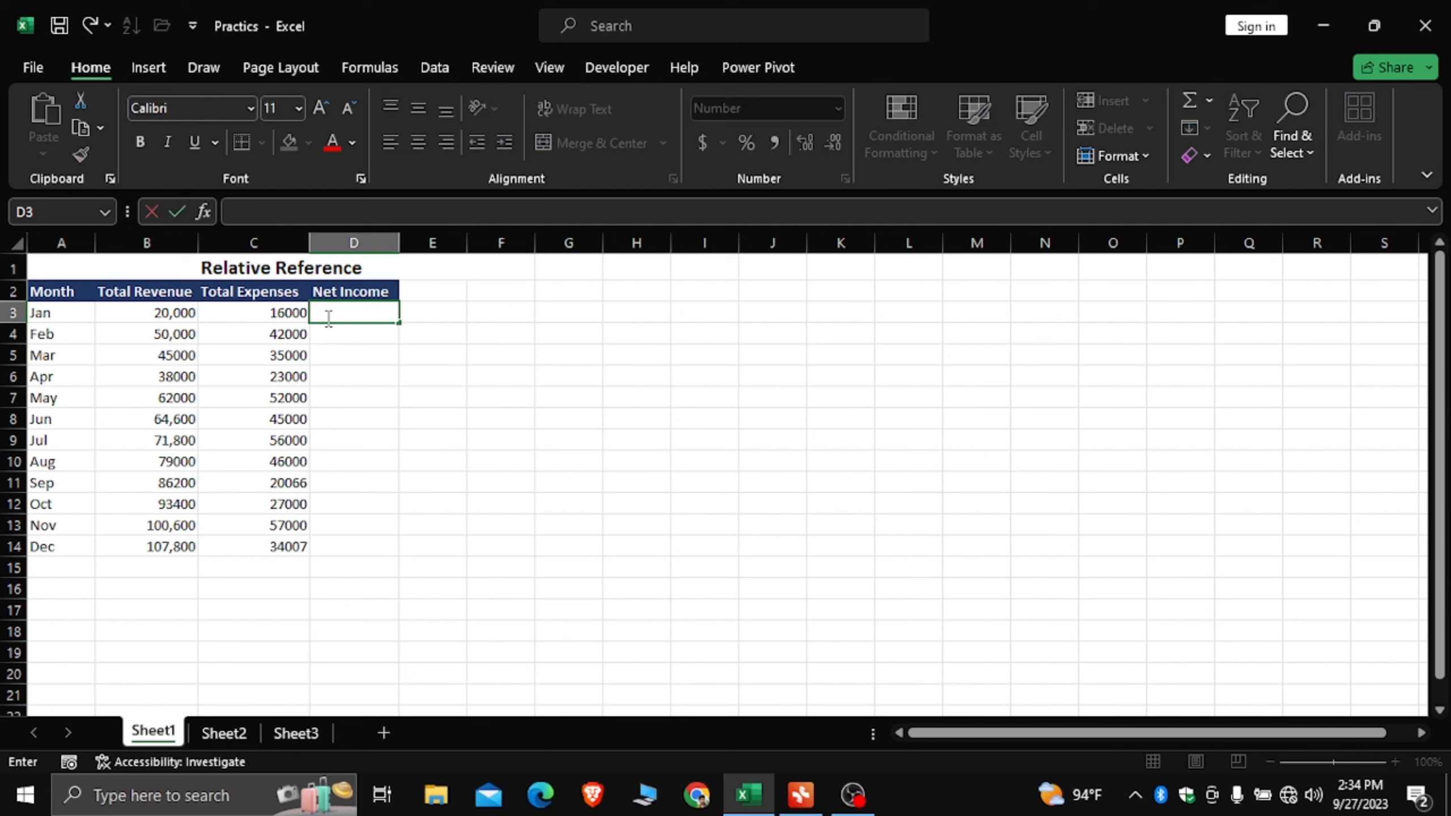
{"action": "type", "text": "="}
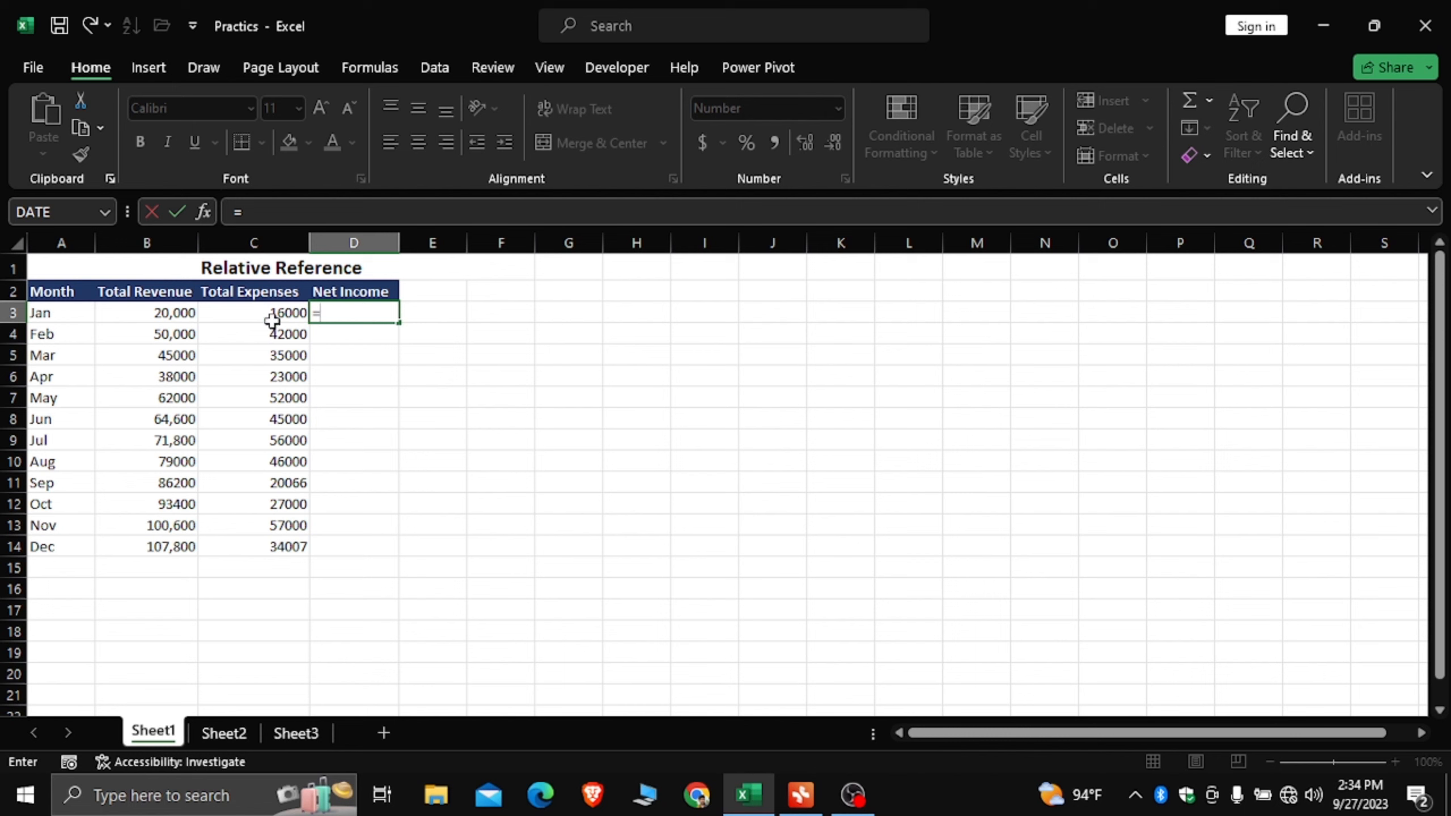
{"action": "left_click", "coordinate": [178, 314]}
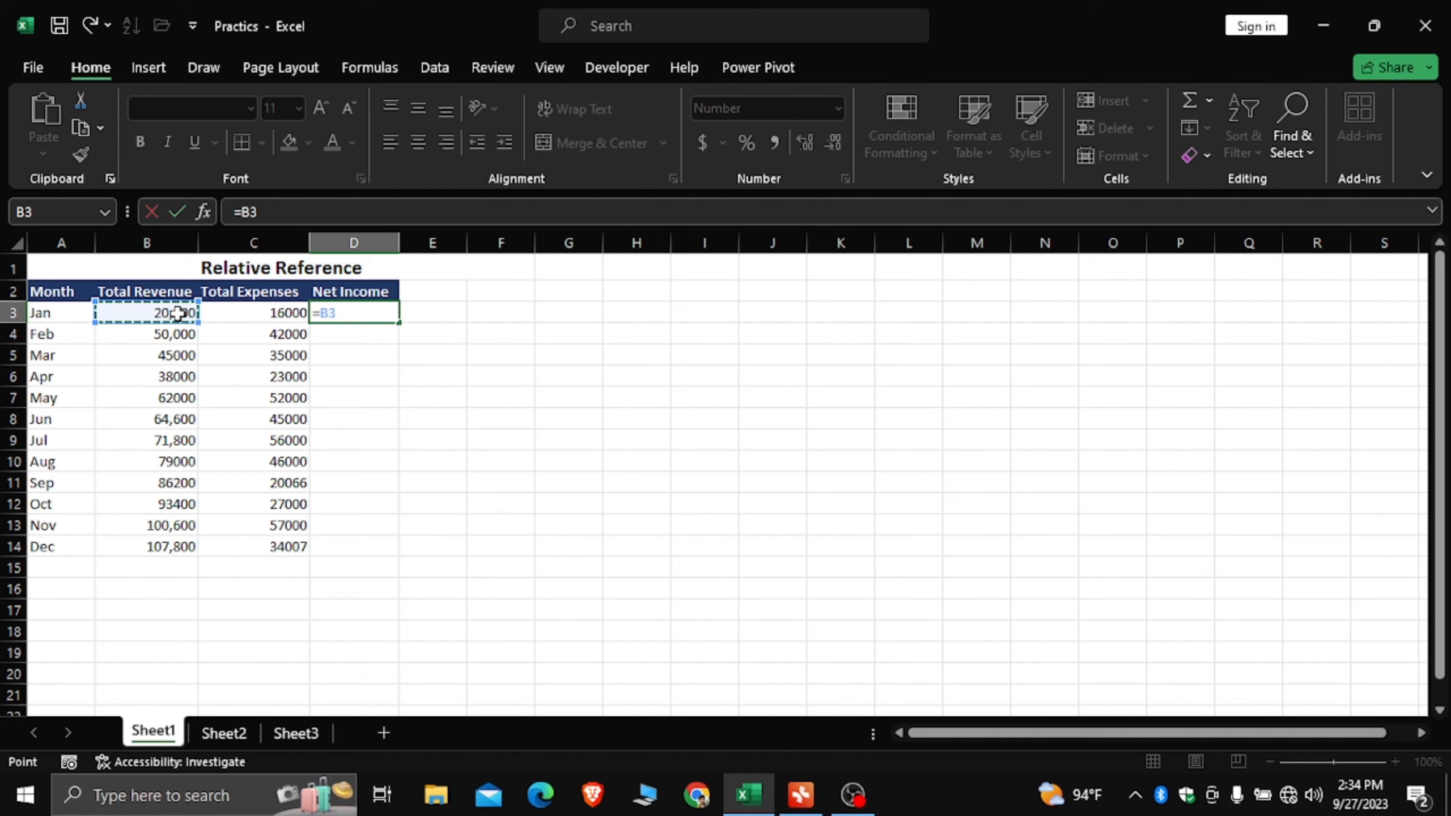
{"action": "type", "text": "-"}
{"action": "left_click", "coordinate": [284, 313]}
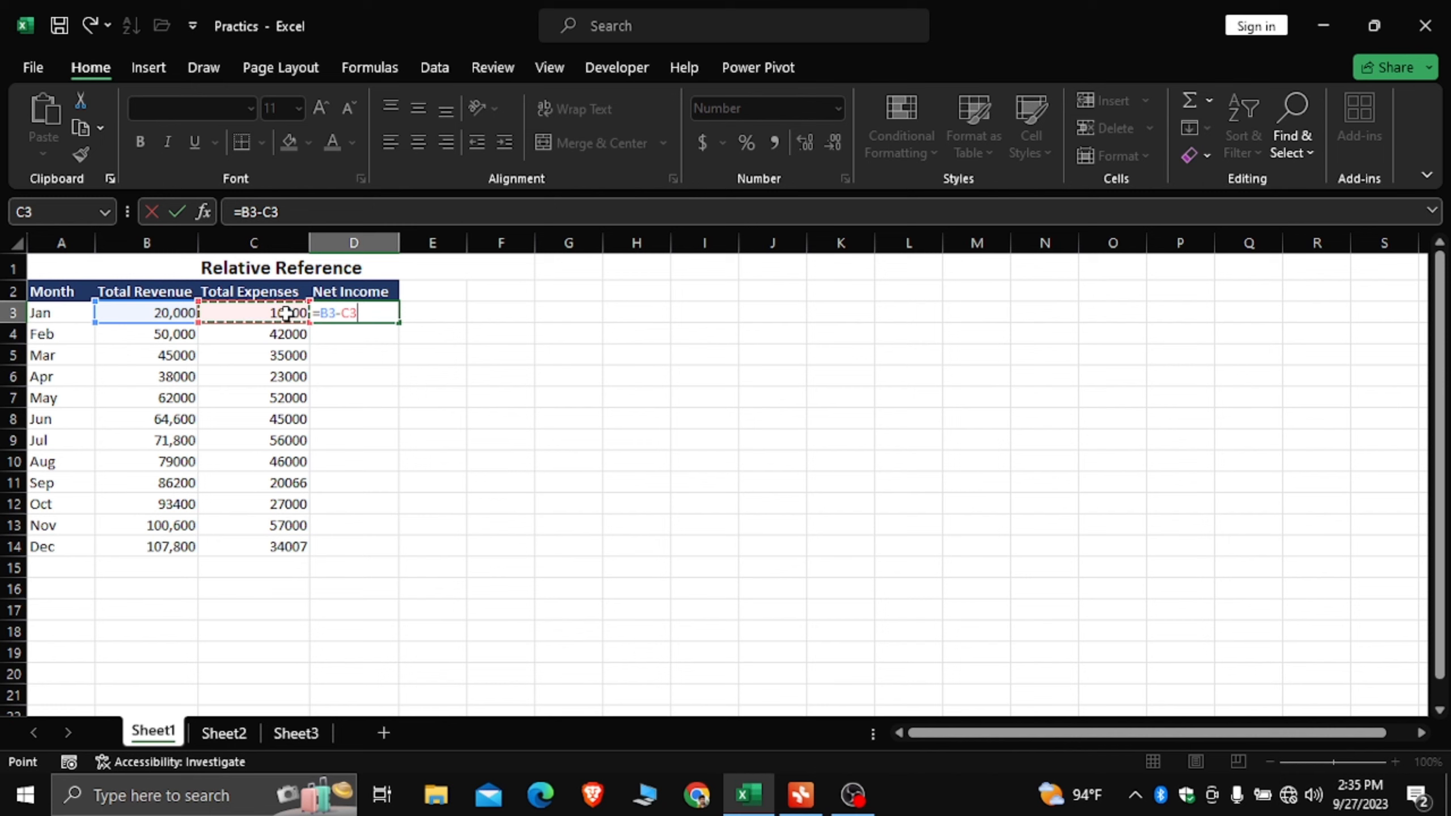
{"action": "key", "text": "Return"}
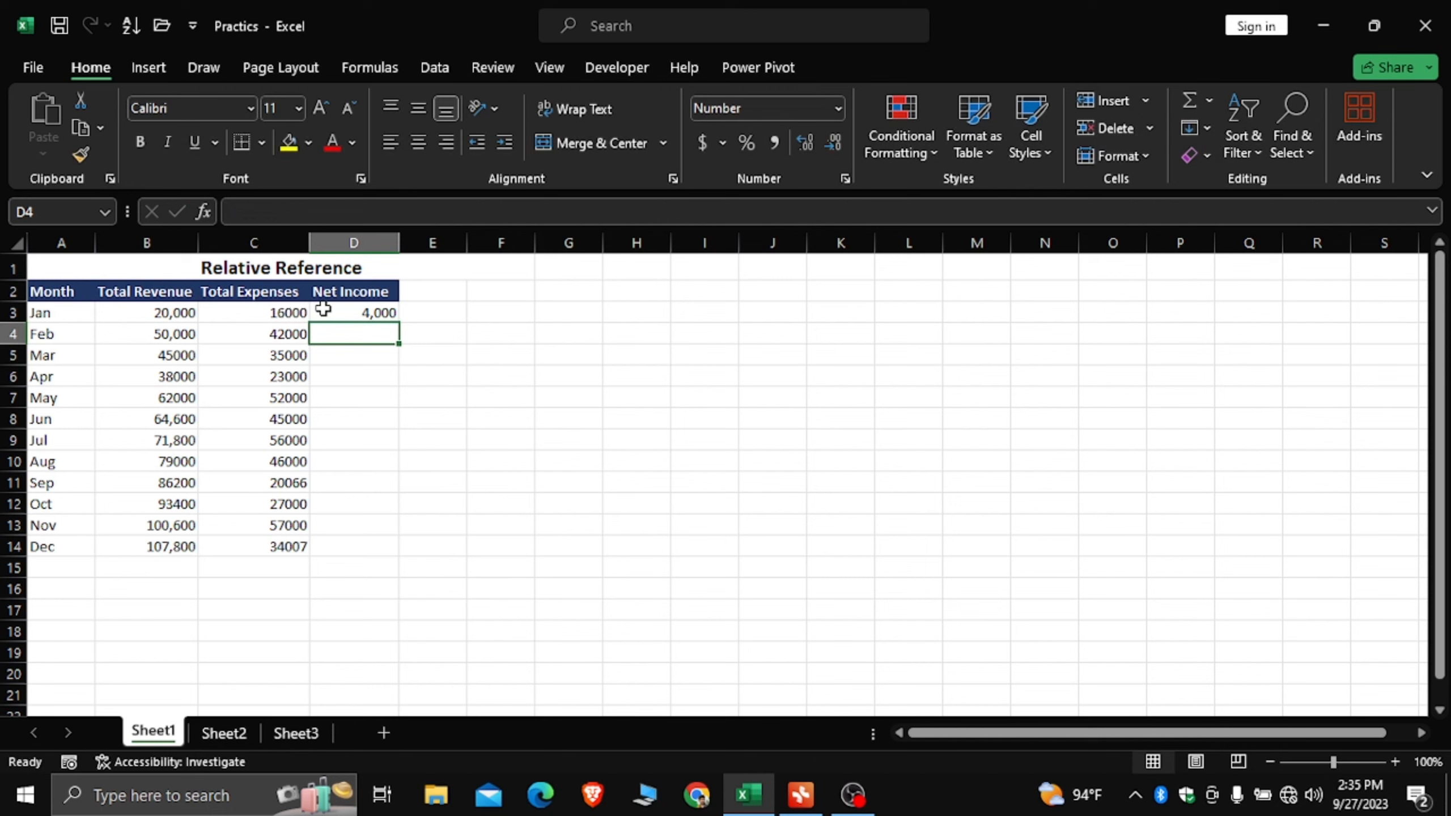
Step: Fill the Net Income formula from D3 down through December in D14
{"action": "left_click", "coordinate": [378, 312]}
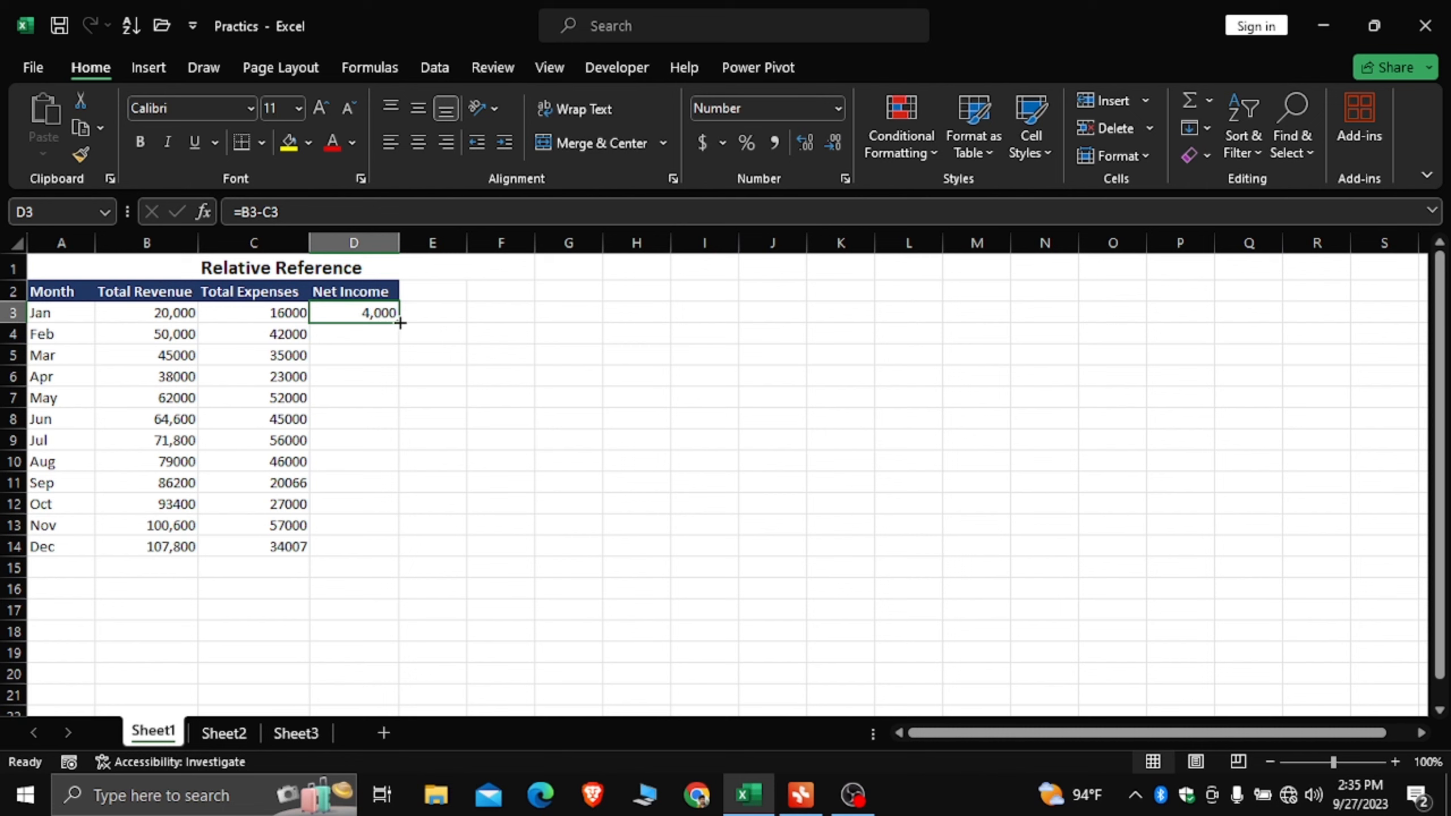
{"action": "left_click_drag", "start_coordinate": [400, 324], "coordinate": [400, 323]}
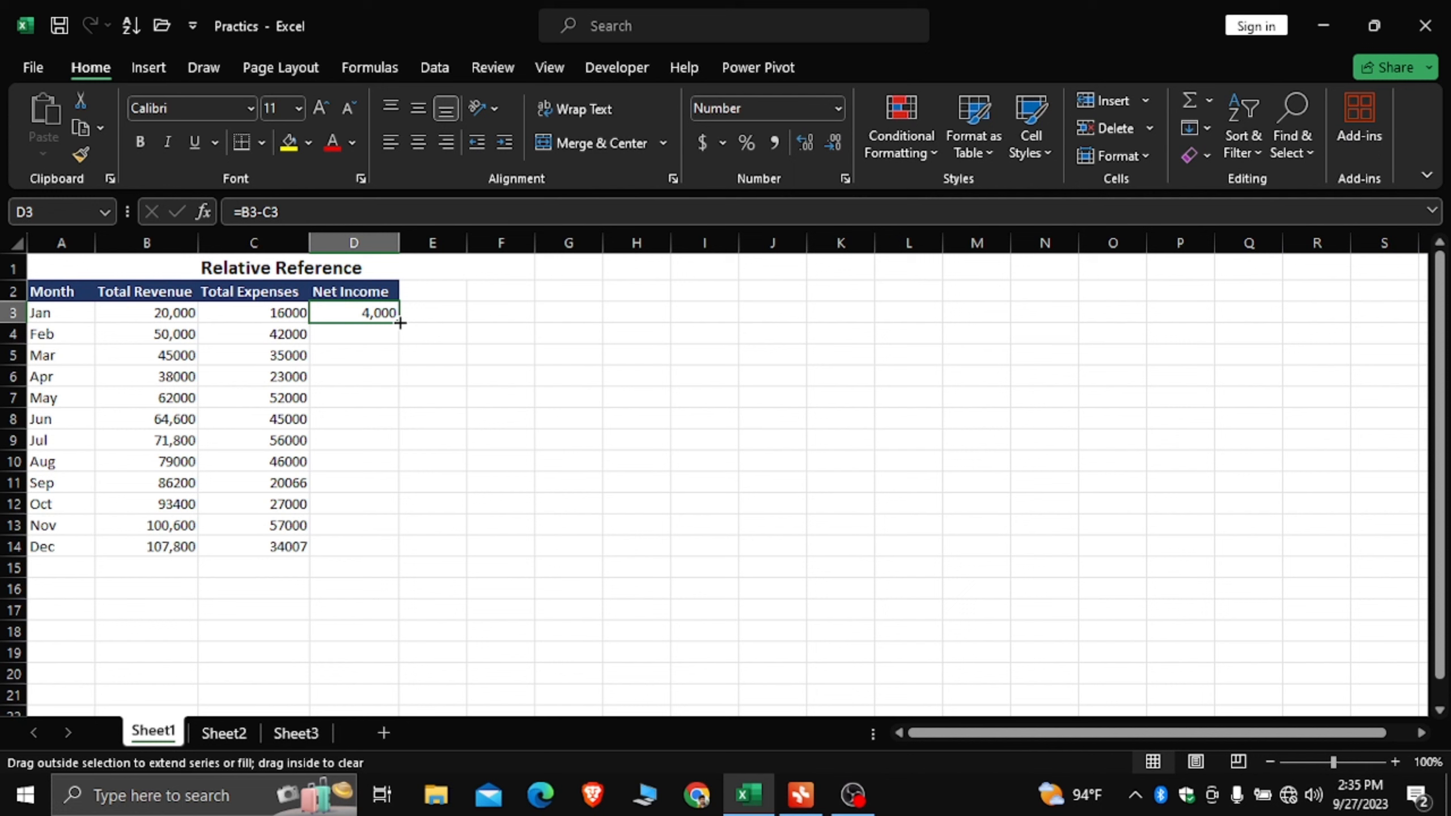
{"action": "left_click_drag", "start_coordinate": [400, 324], "coordinate": [395, 323]}
{"action": "double_click", "coordinate": [396, 322]}
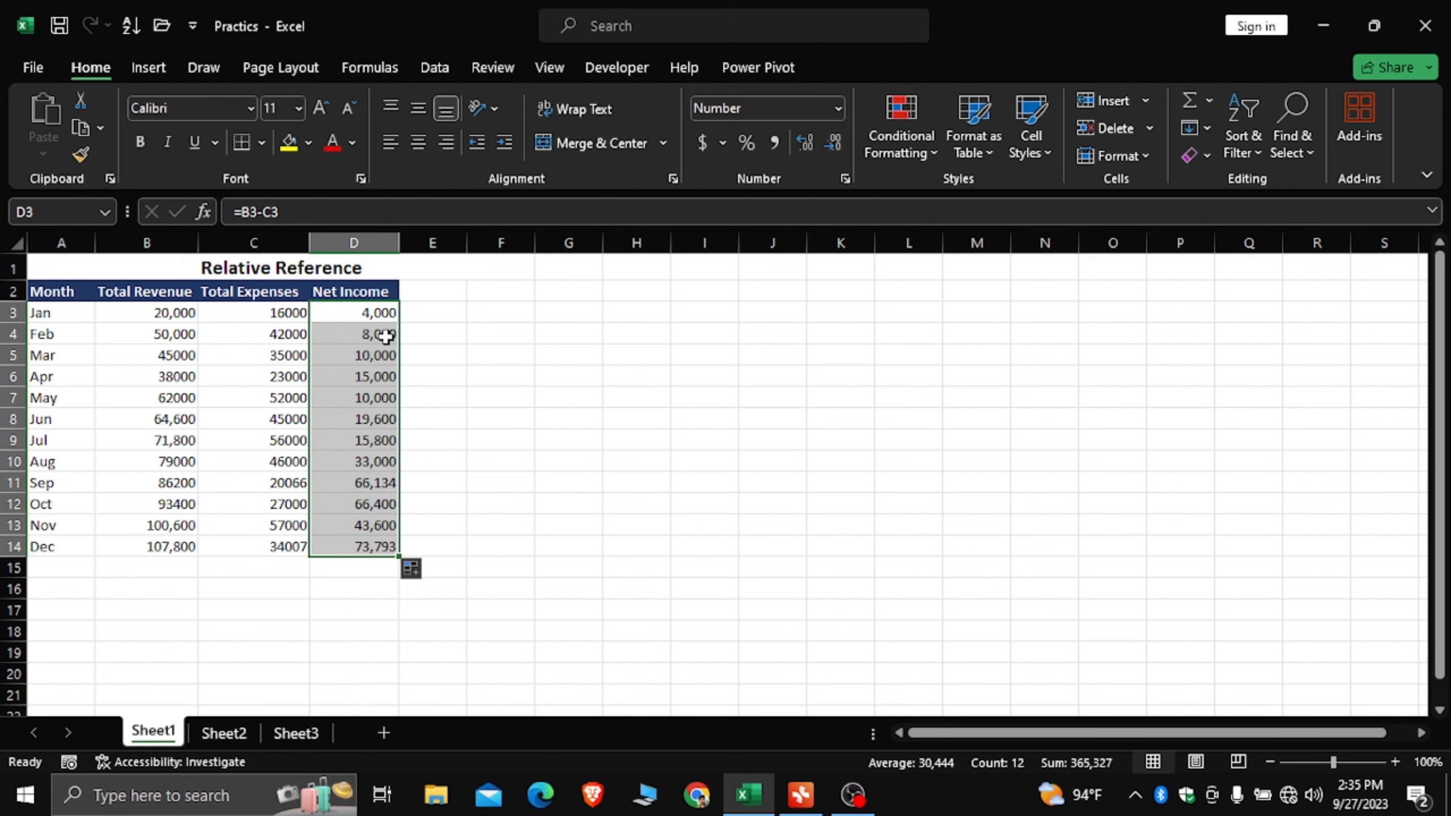
Step: Show the sheet's formulas instead of results and examine the relative references in D3 and D4
{"action": "left_click", "coordinate": [354, 65]}
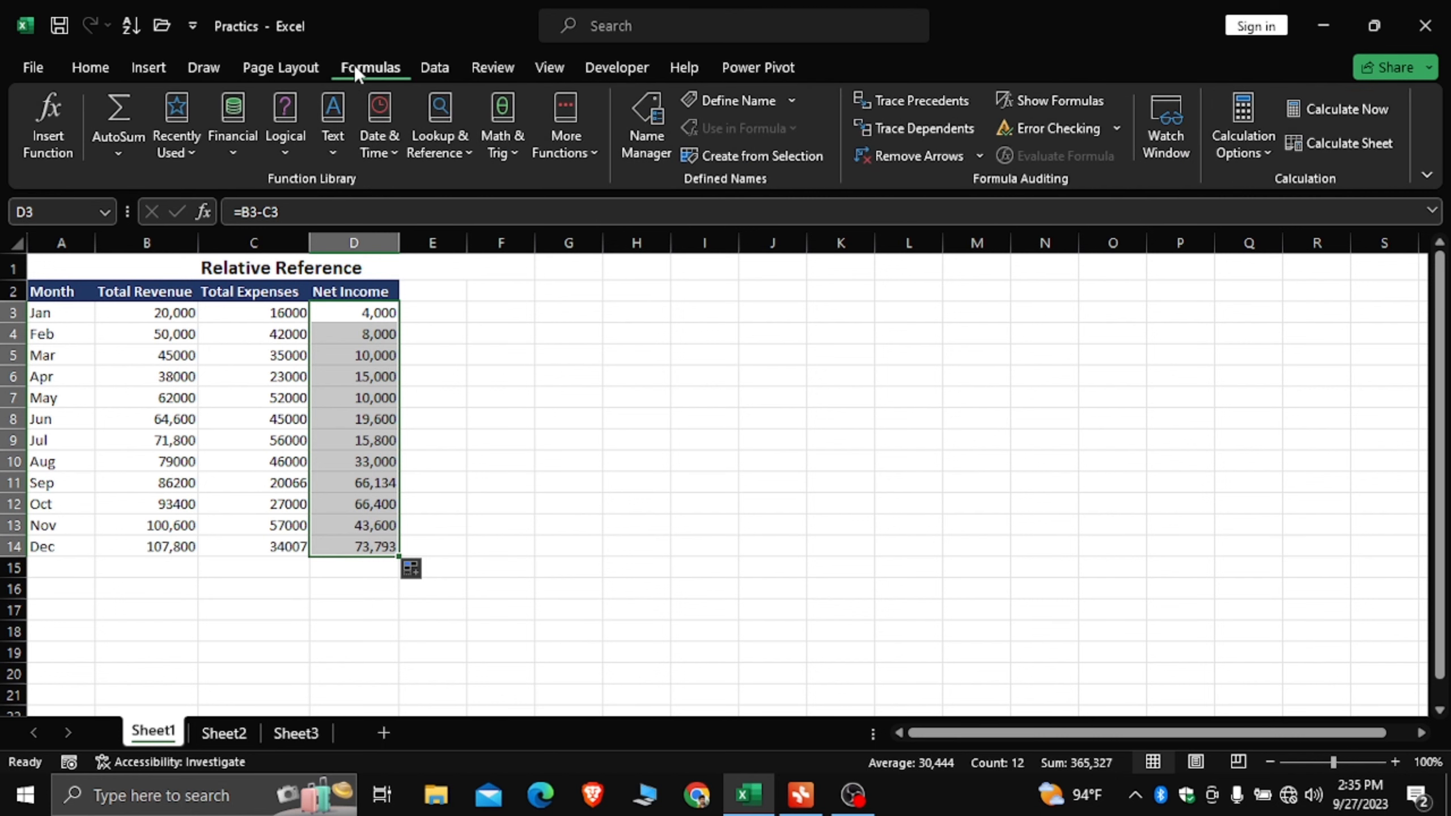
{"action": "left_click", "coordinate": [1059, 103]}
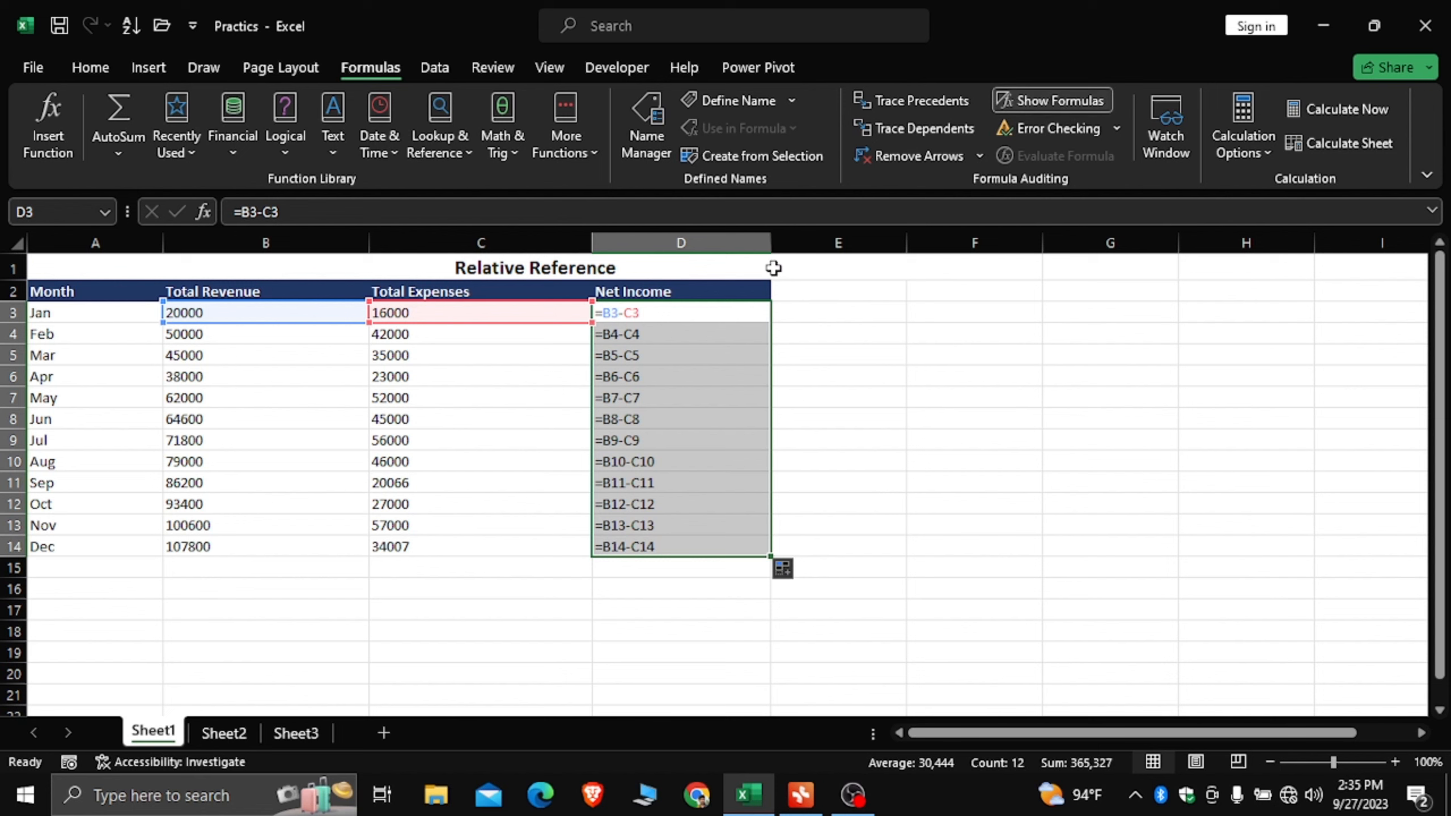
{"action": "left_click", "coordinate": [688, 316]}
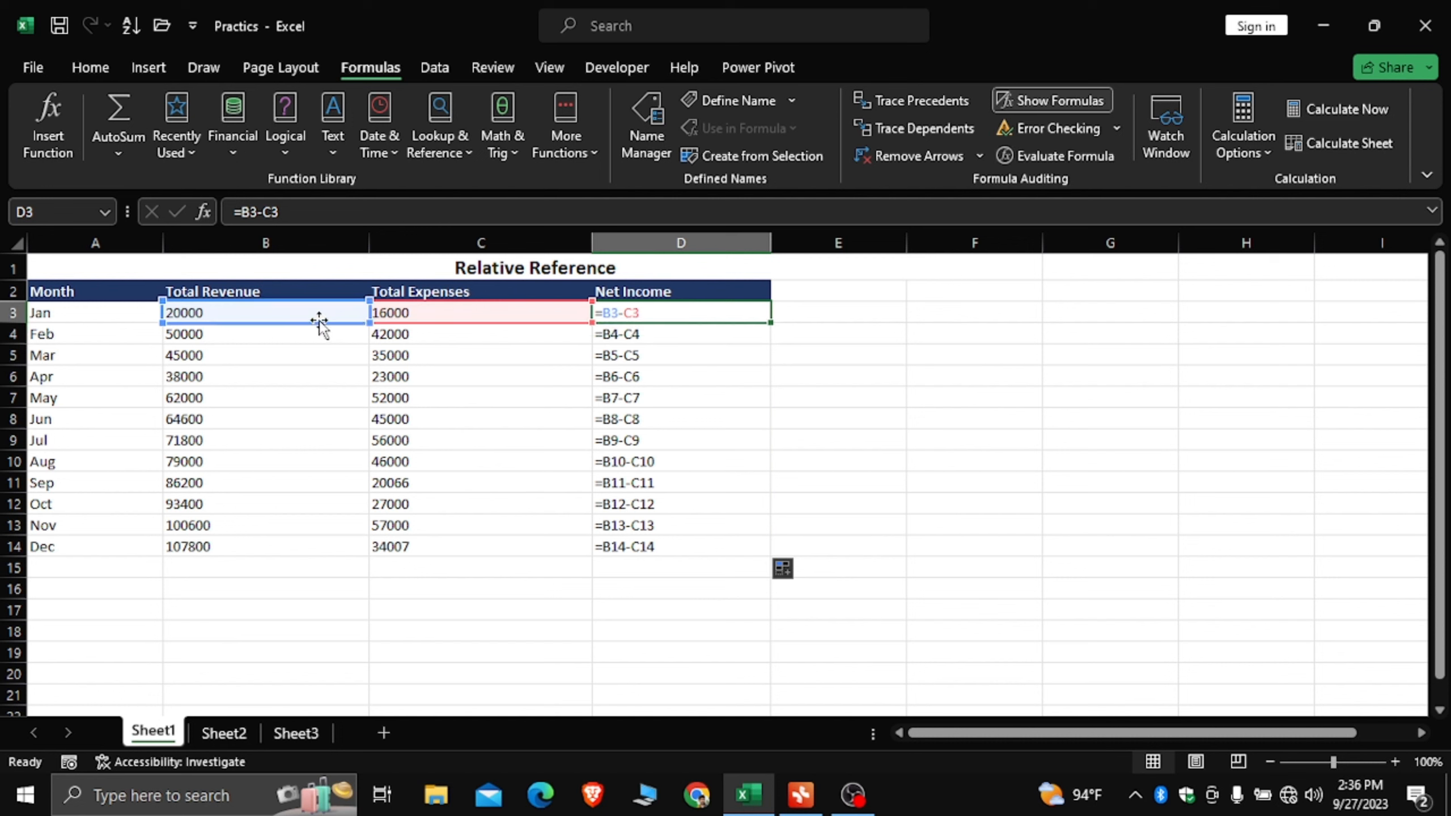
{"action": "left_click", "coordinate": [642, 333]}
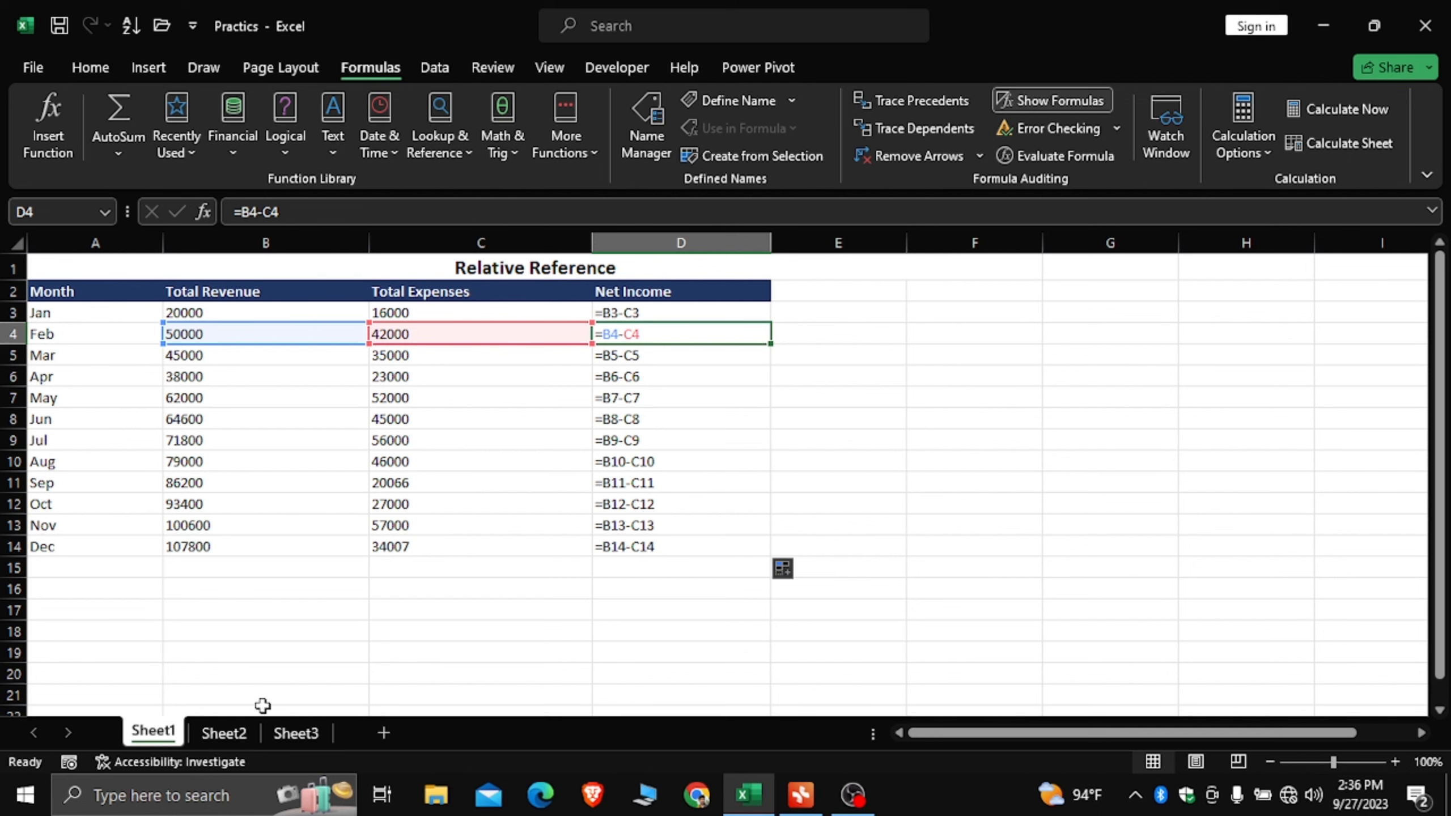
Step: Switch to Sheet2 with the tax rate and tax amount table
{"action": "left_click", "coordinate": [228, 733]}
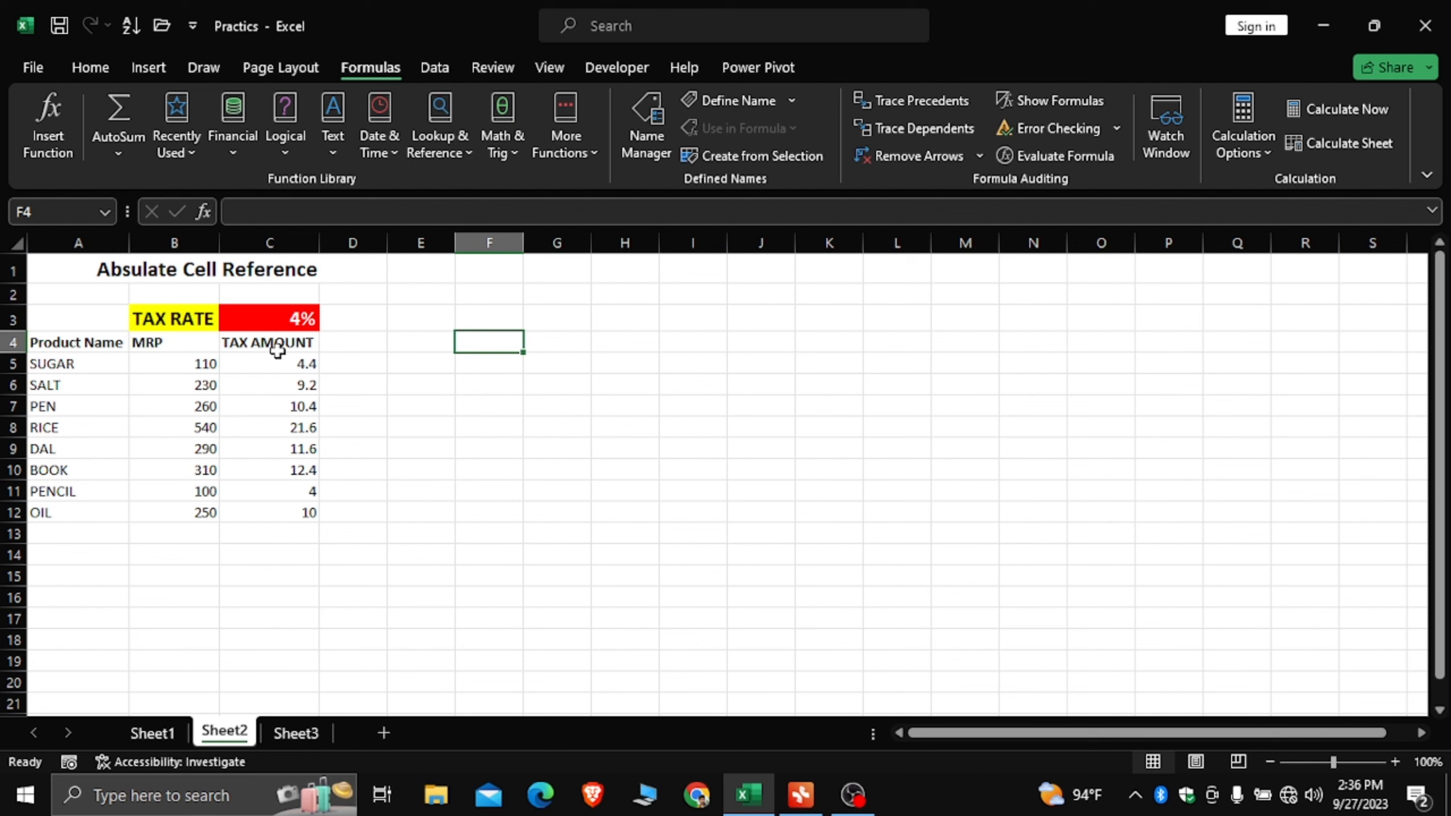
Step: Clear the existing tax amounts in C5:C12 and calculate SUGAR's tax amount in C5 with the formula =B5*C3
{"action": "left_click_drag", "start_coordinate": [277, 356], "coordinate": [308, 454]}
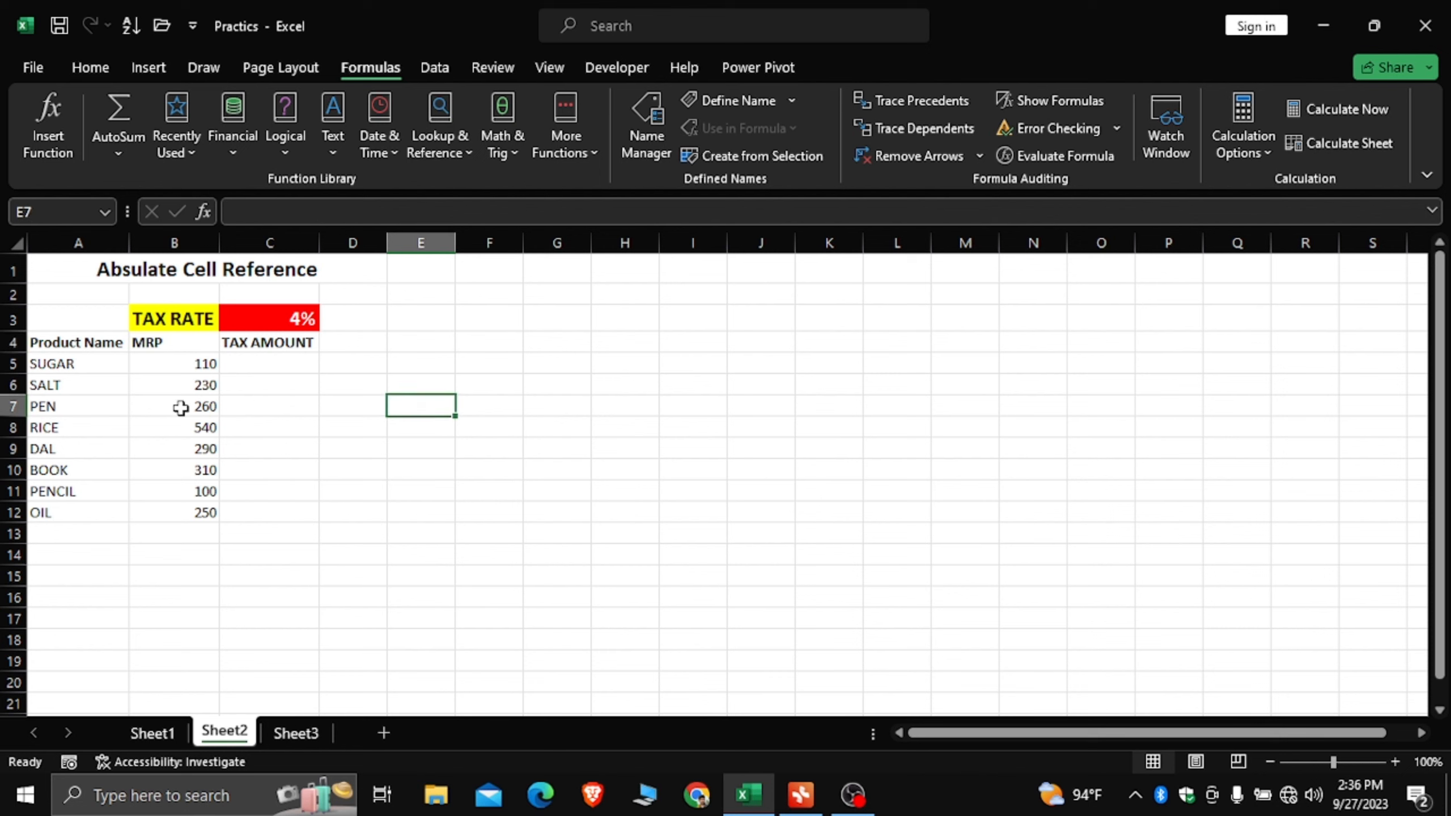
{"action": "left_click", "coordinate": [282, 368]}
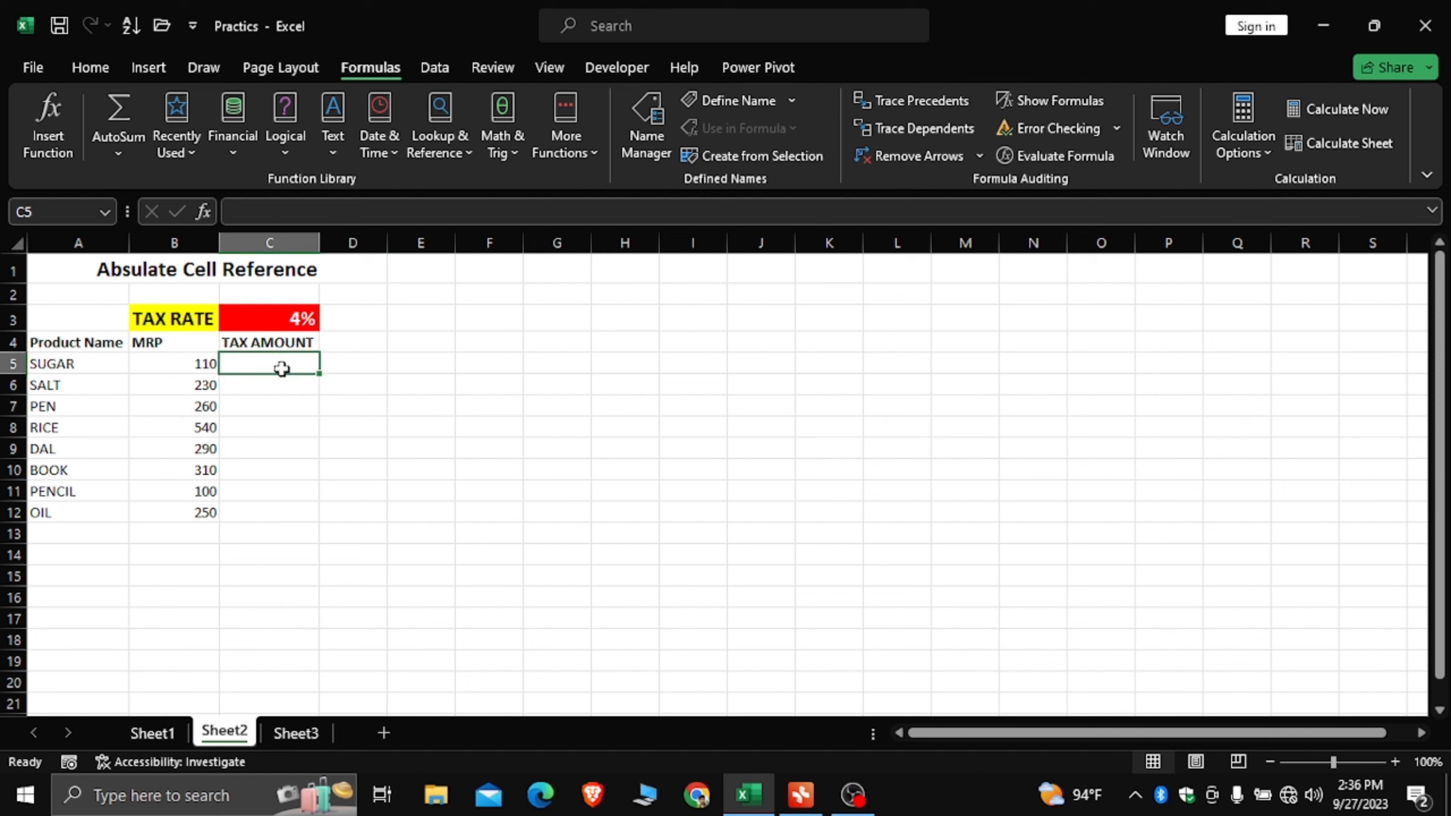
{"action": "type", "text": "="}
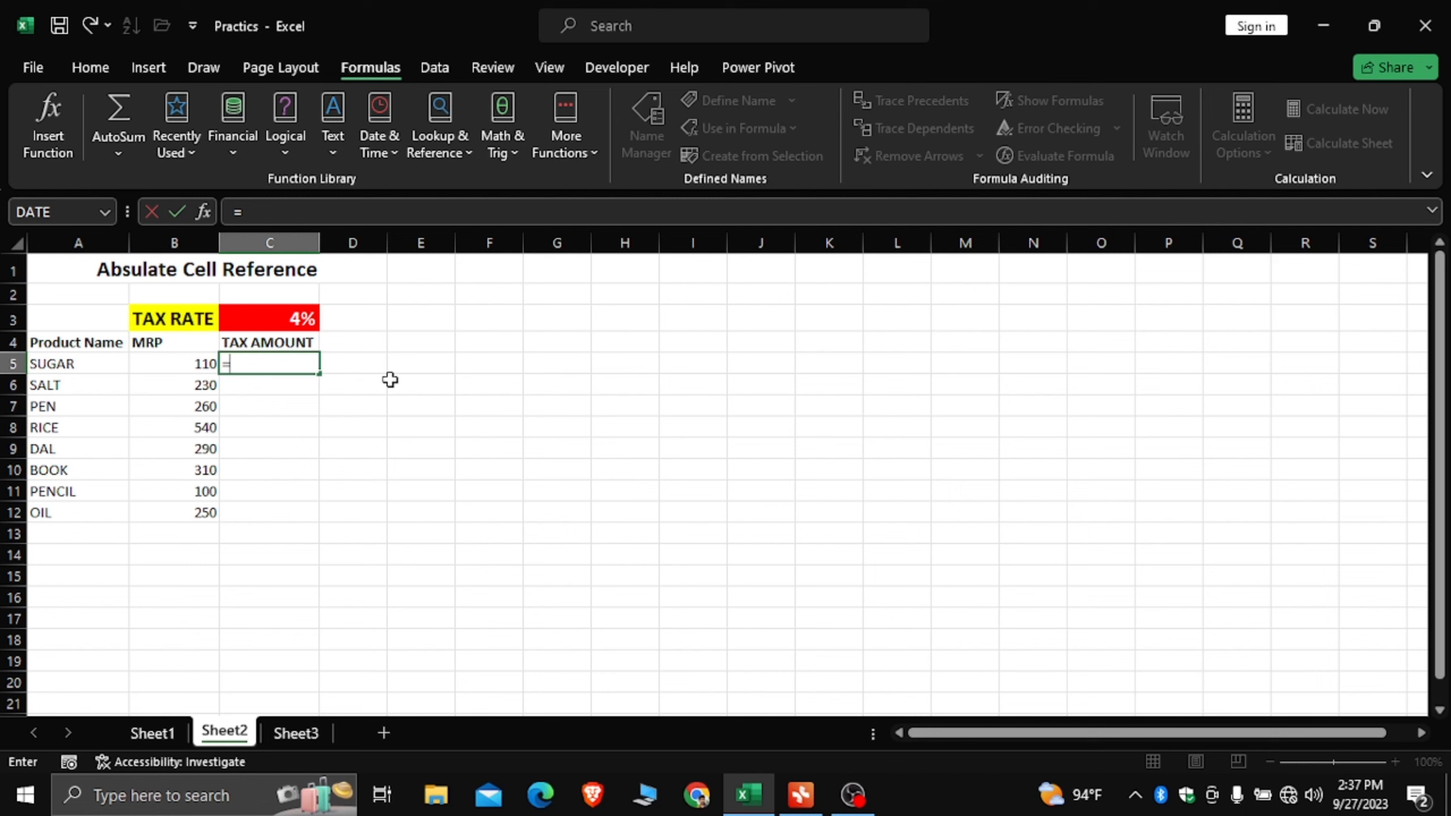
{"action": "left_click", "coordinate": [194, 363]}
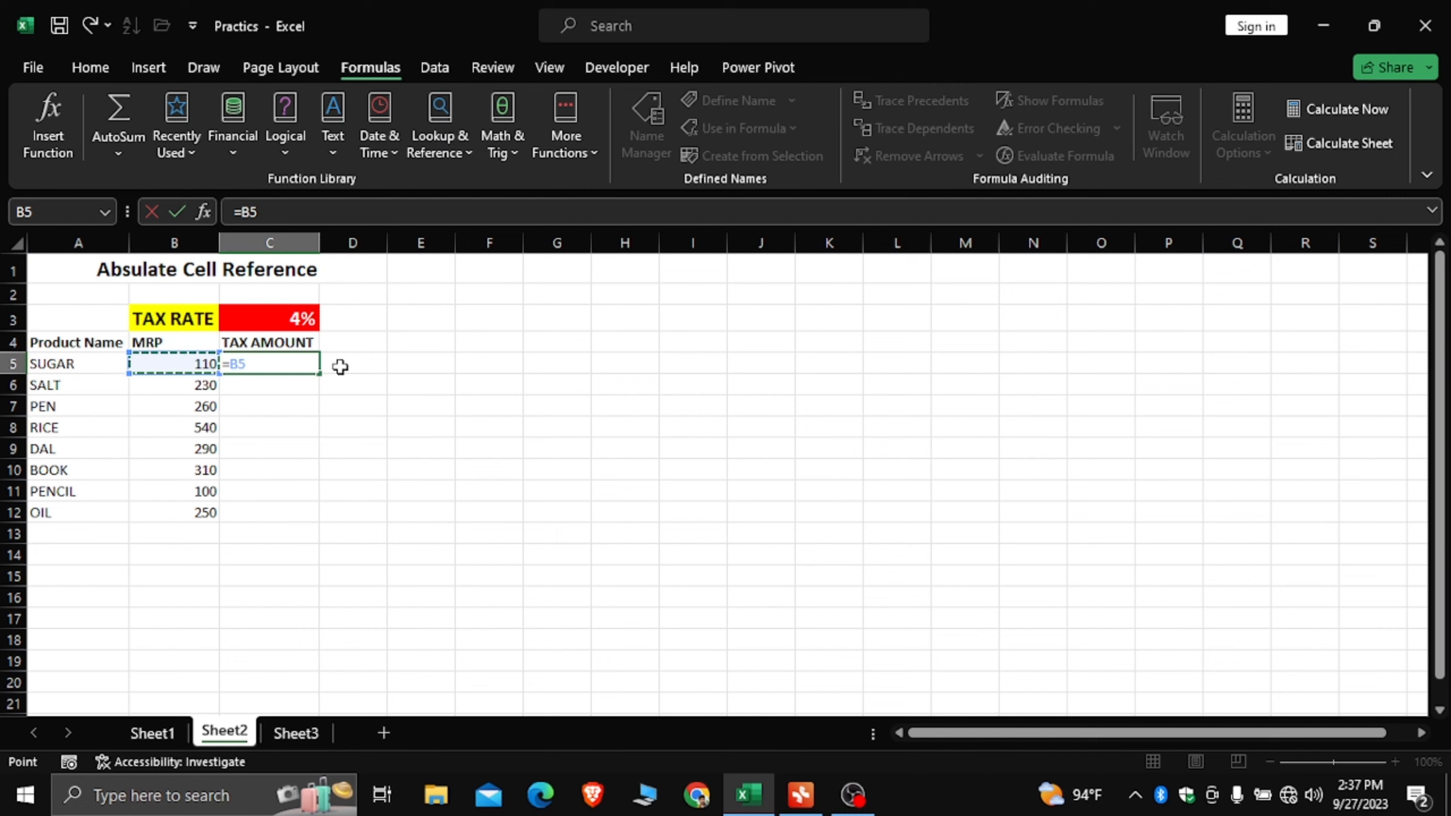
{"action": "type", "text": "*"}
{"action": "left_click", "coordinate": [281, 319]}
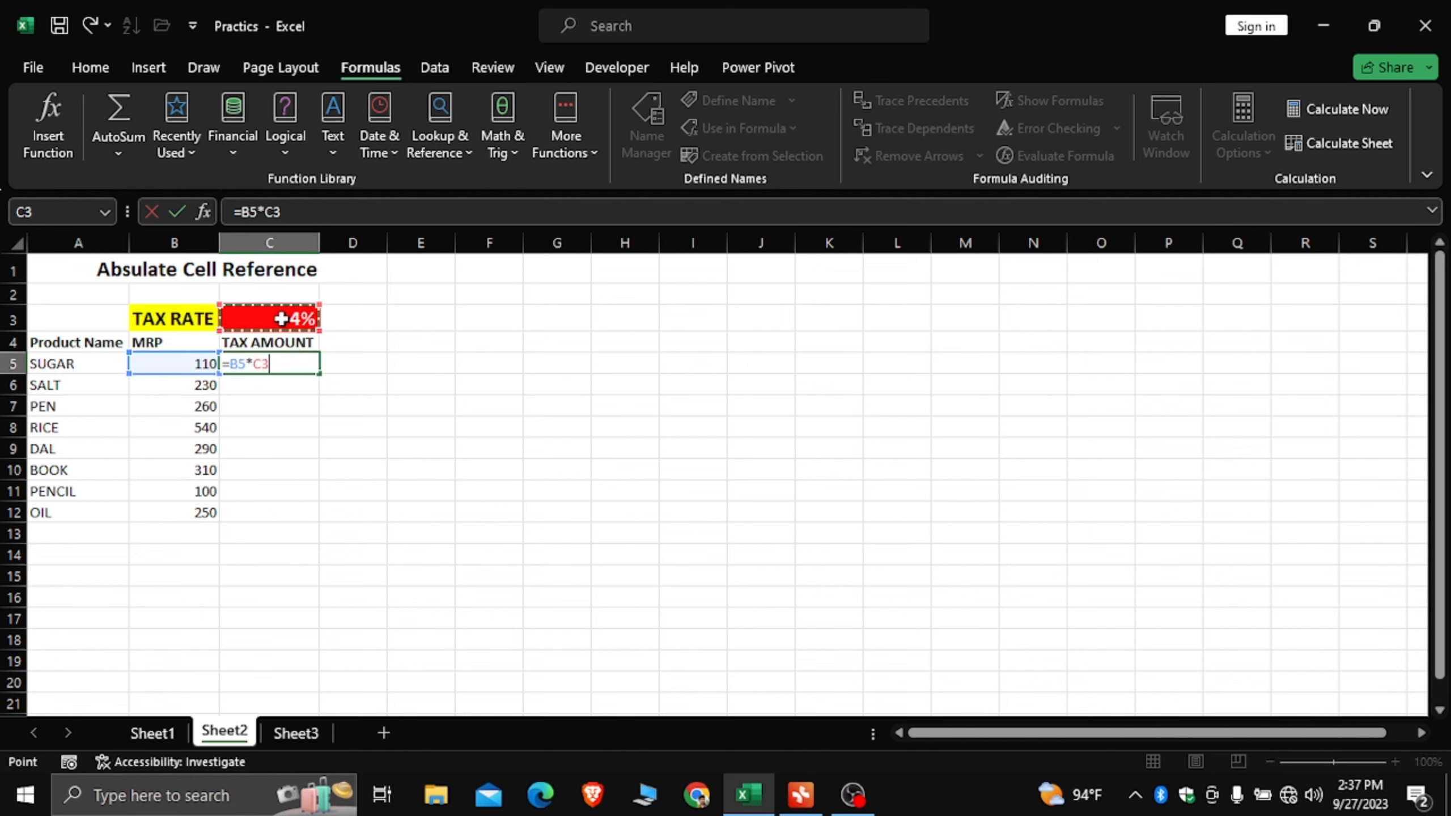
{"action": "key", "text": "Return"}
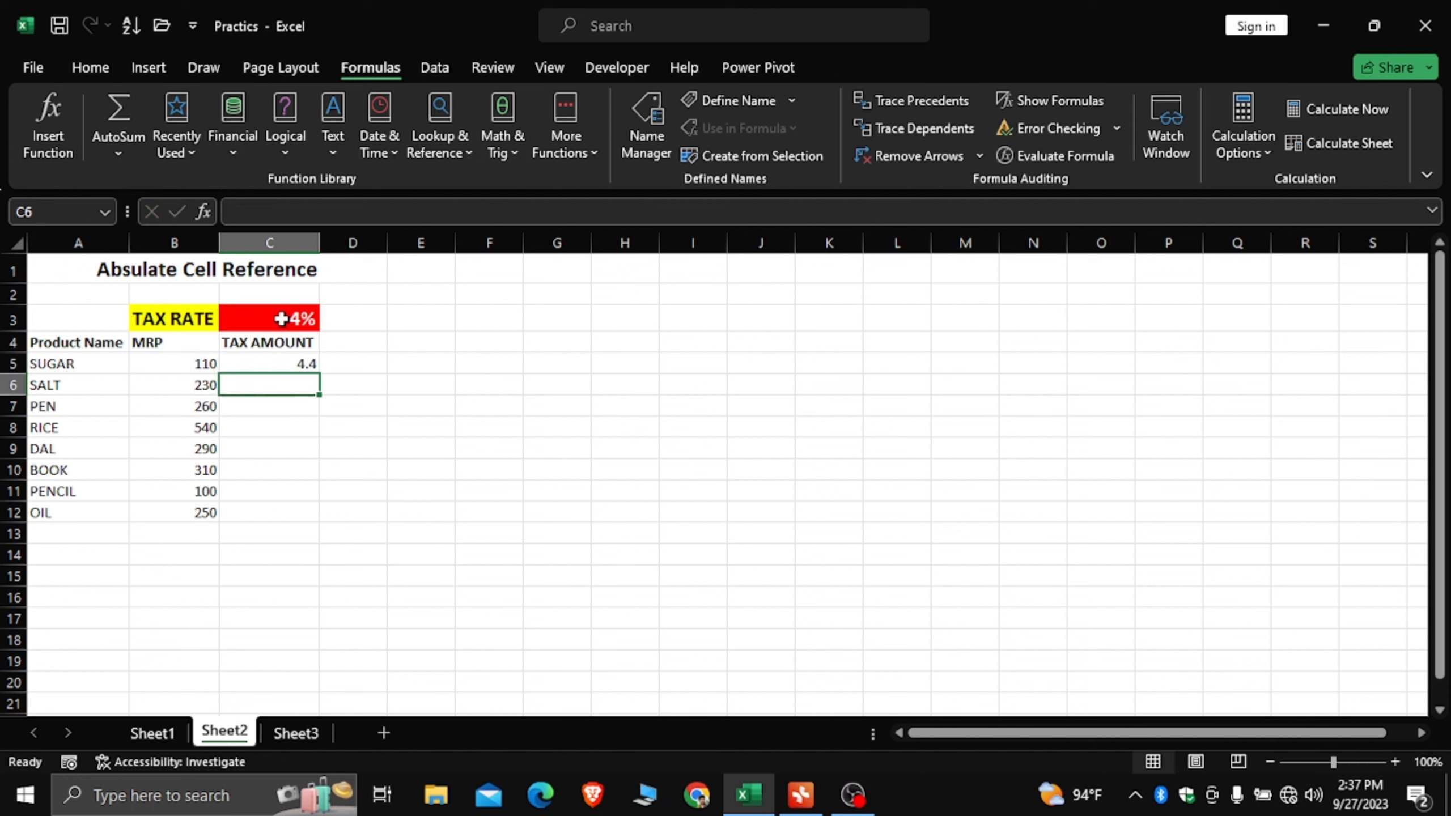
Step: Fill the relative tax amount formula from C5 down through OIL in C12
{"action": "left_click", "coordinate": [293, 365]}
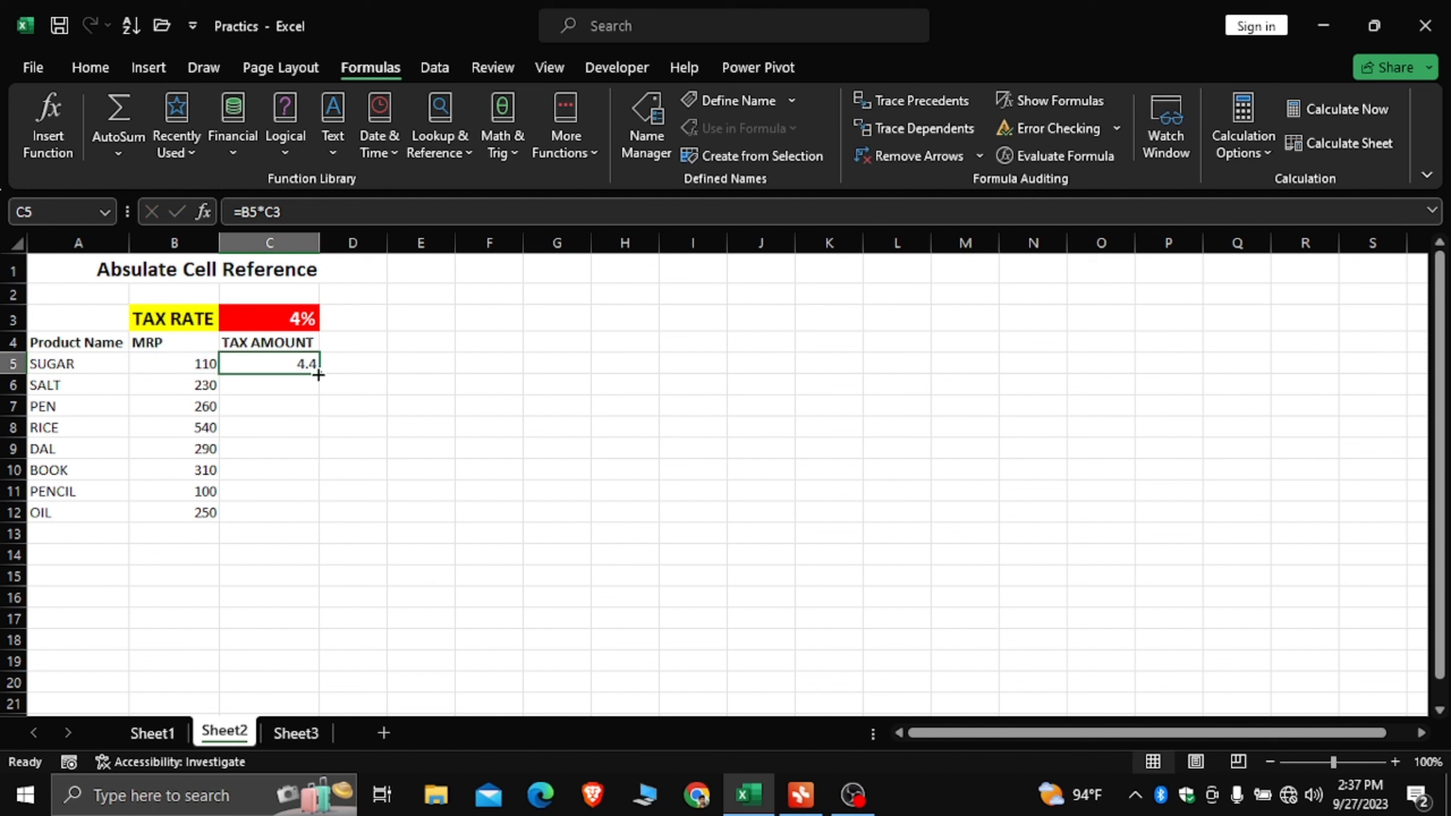
{"action": "left_click_drag", "start_coordinate": [318, 374], "coordinate": [319, 520]}
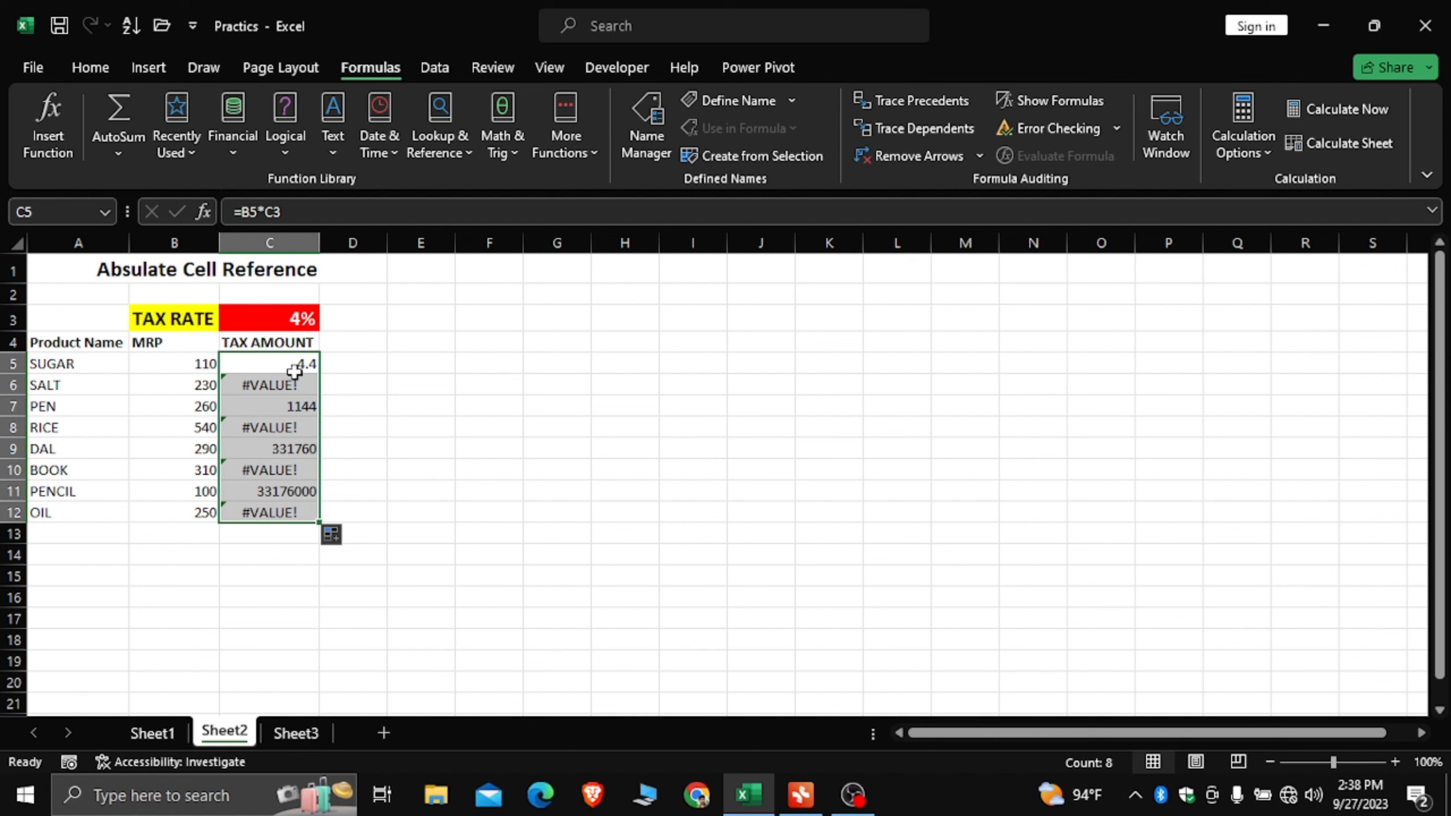
Step: Show the sheet's formulas, examine which cells C6, C7 and C8 reference compared with the tax rate in C3, and return to results
{"action": "left_click", "coordinate": [1022, 100]}
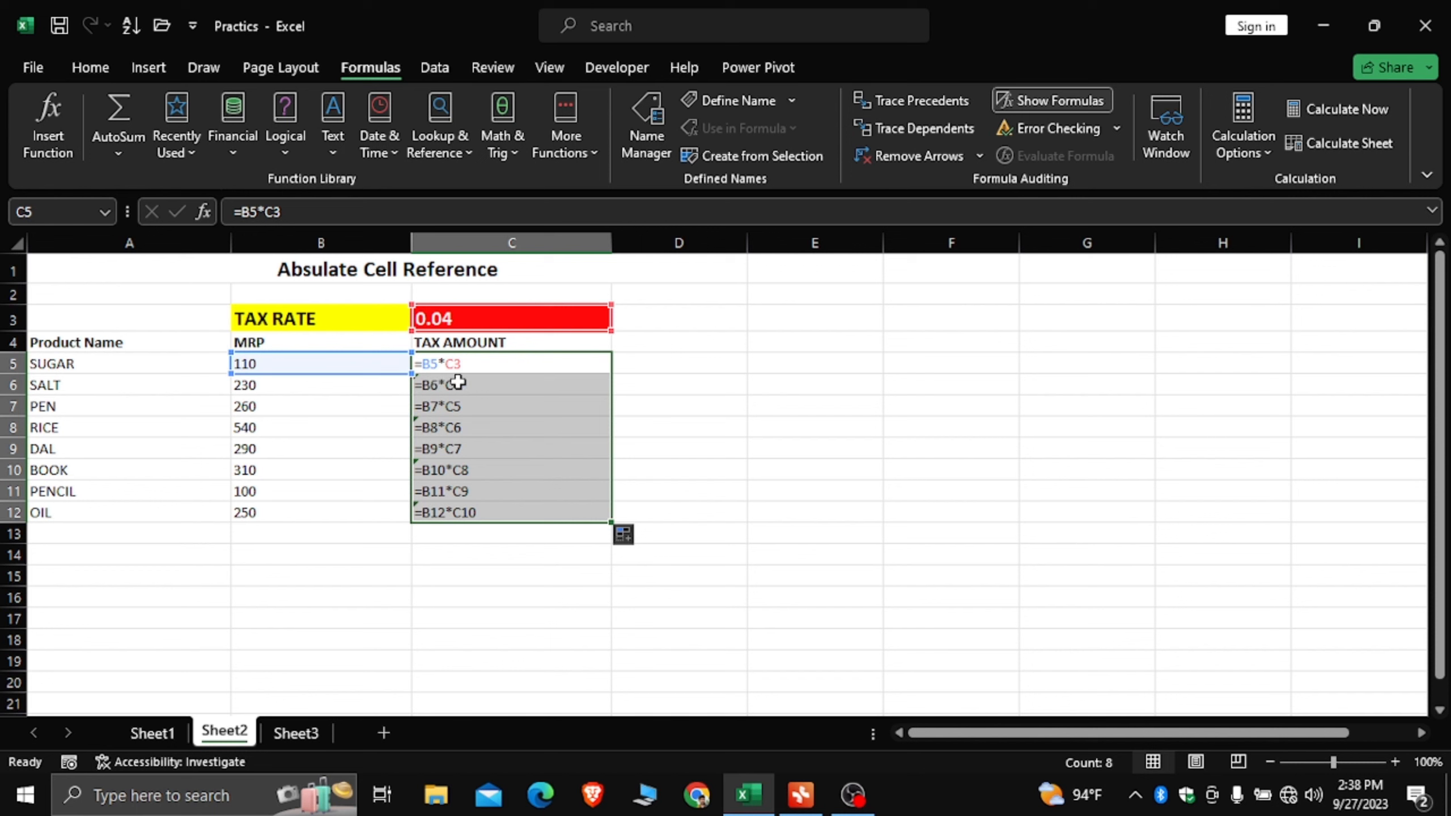
{"action": "left_click", "coordinate": [470, 344]}
{"action": "double_click", "coordinate": [470, 346]}
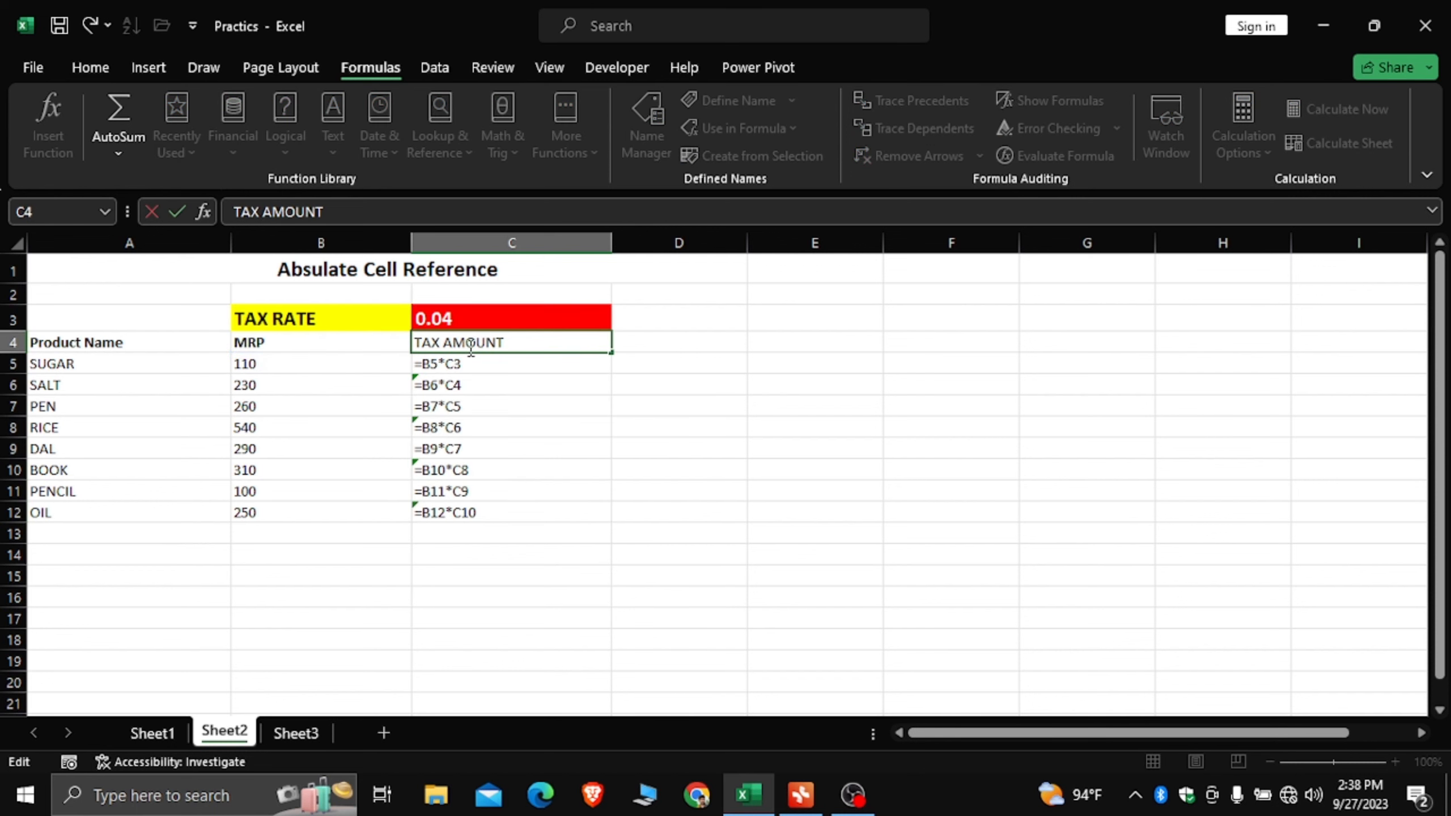
{"action": "left_click", "coordinate": [461, 387]}
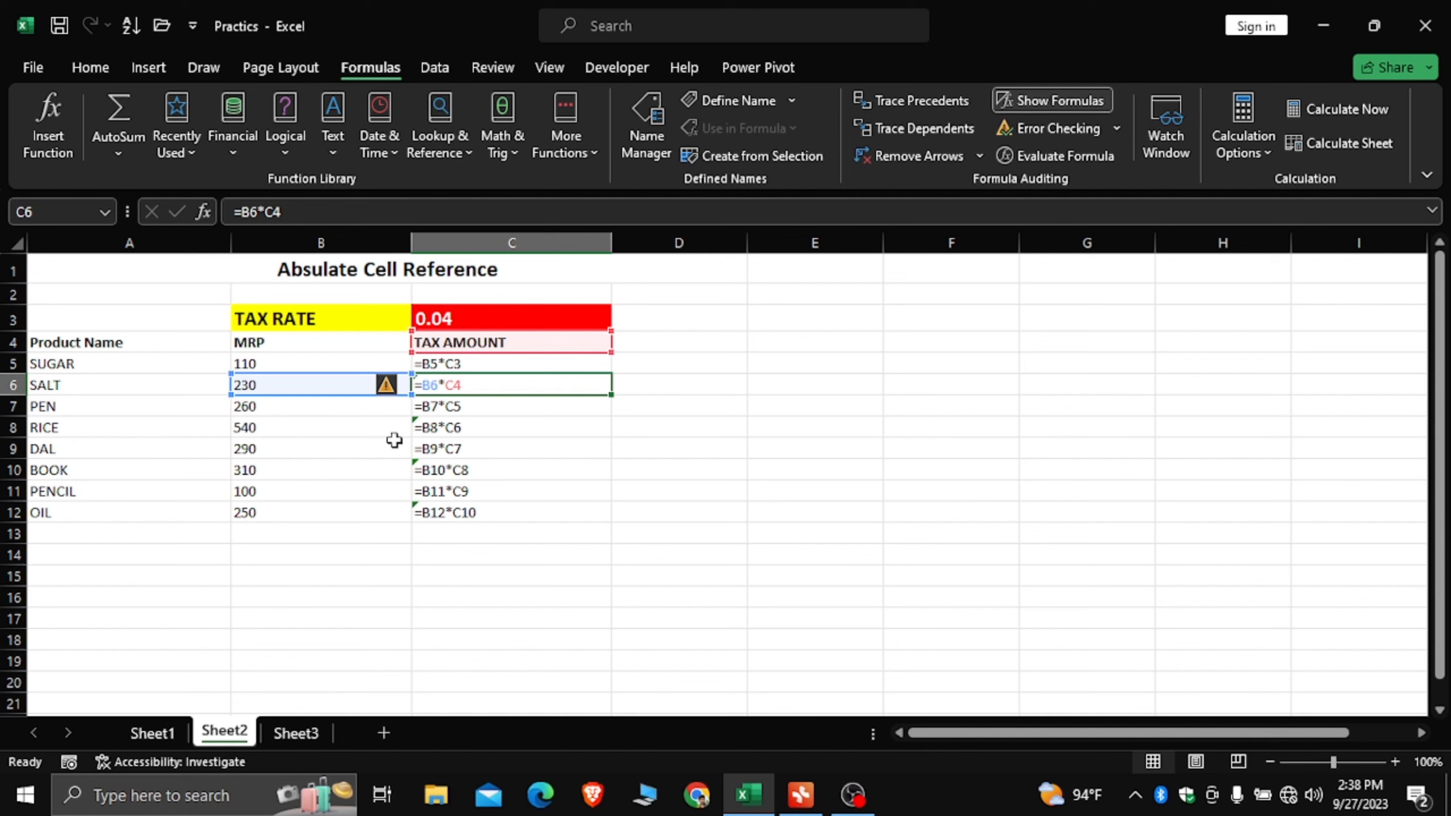
{"action": "left_click", "coordinate": [476, 423]}
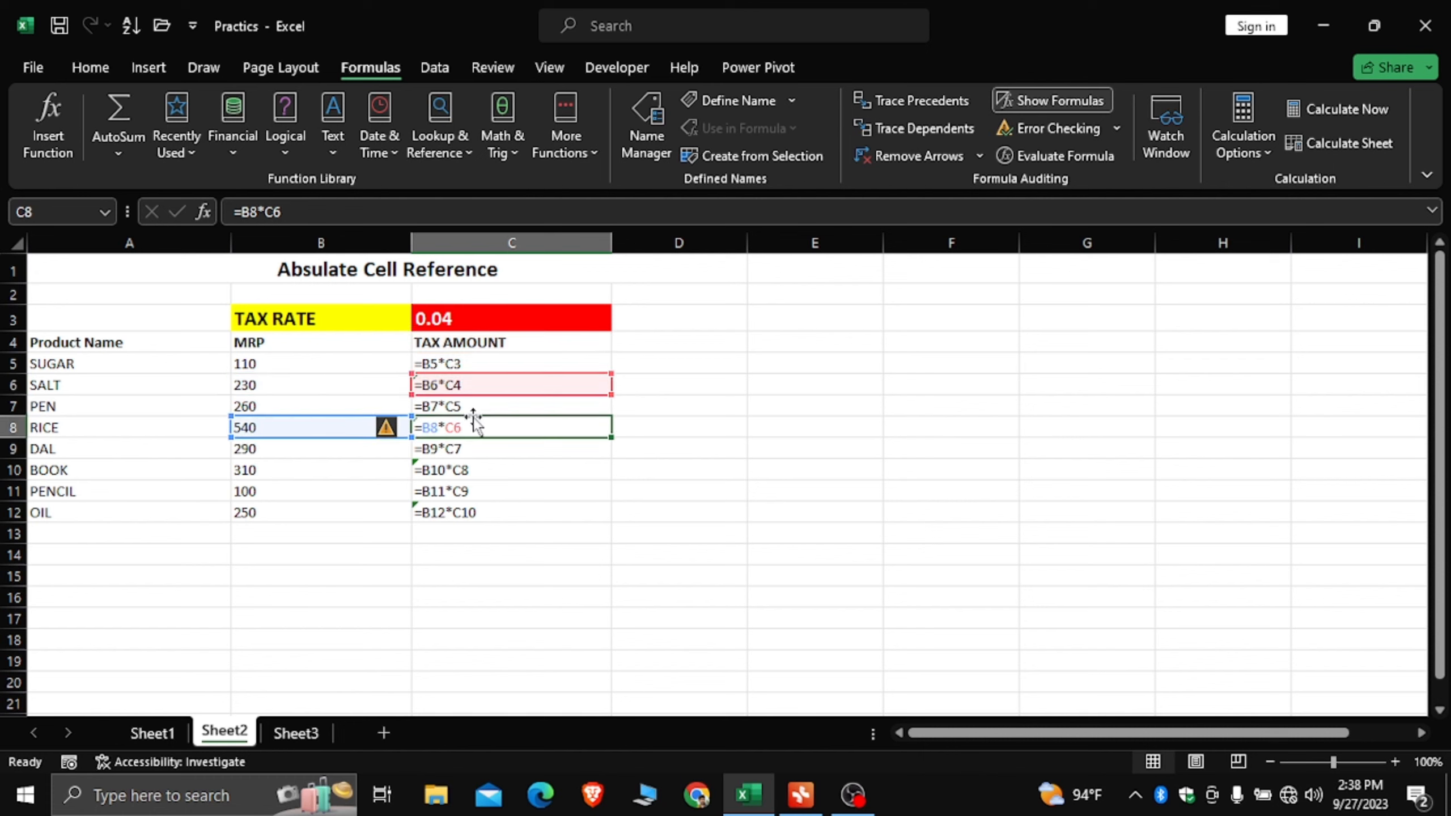
{"action": "left_click", "coordinate": [462, 406]}
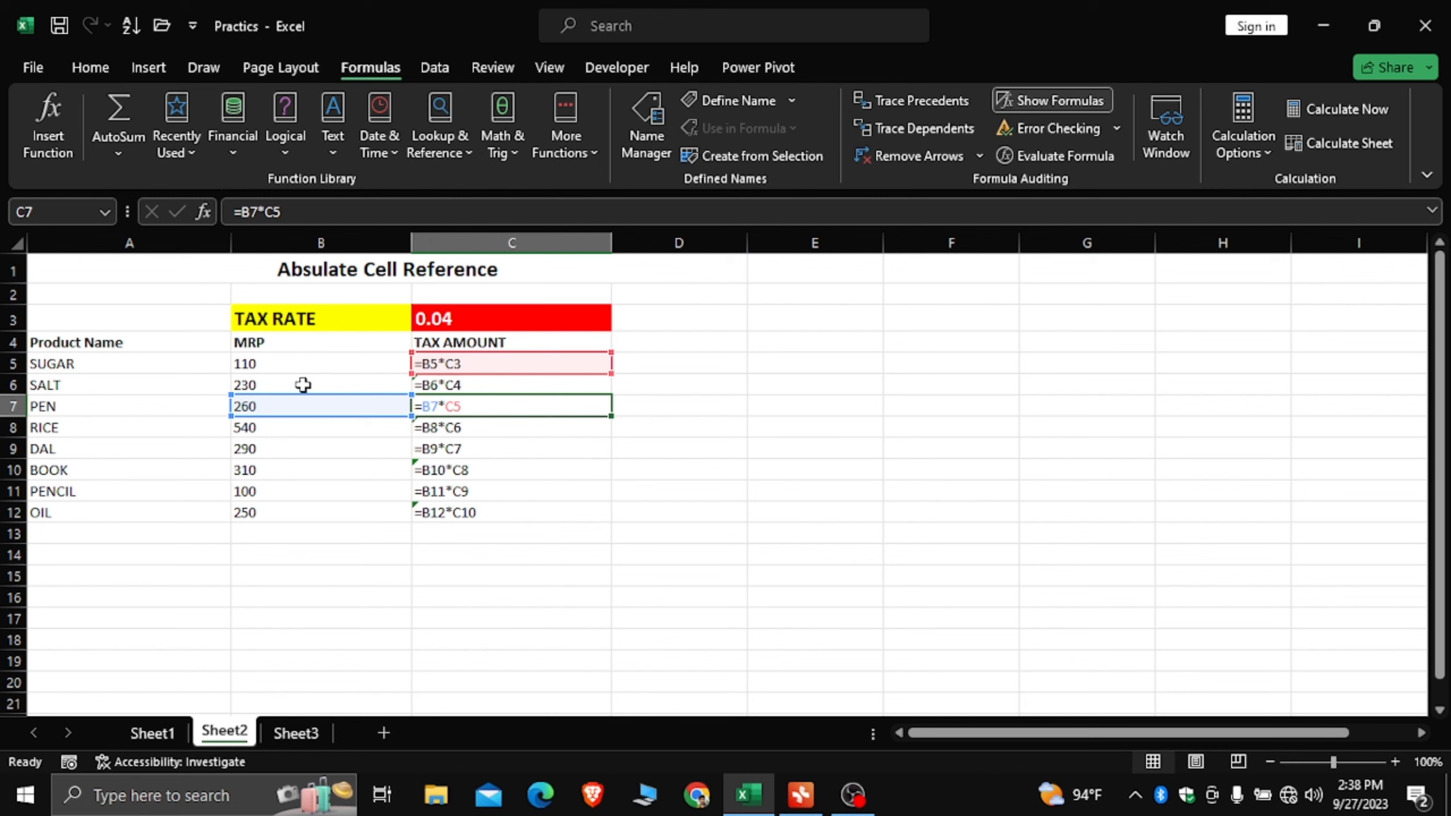
{"action": "left_click", "coordinate": [473, 321]}
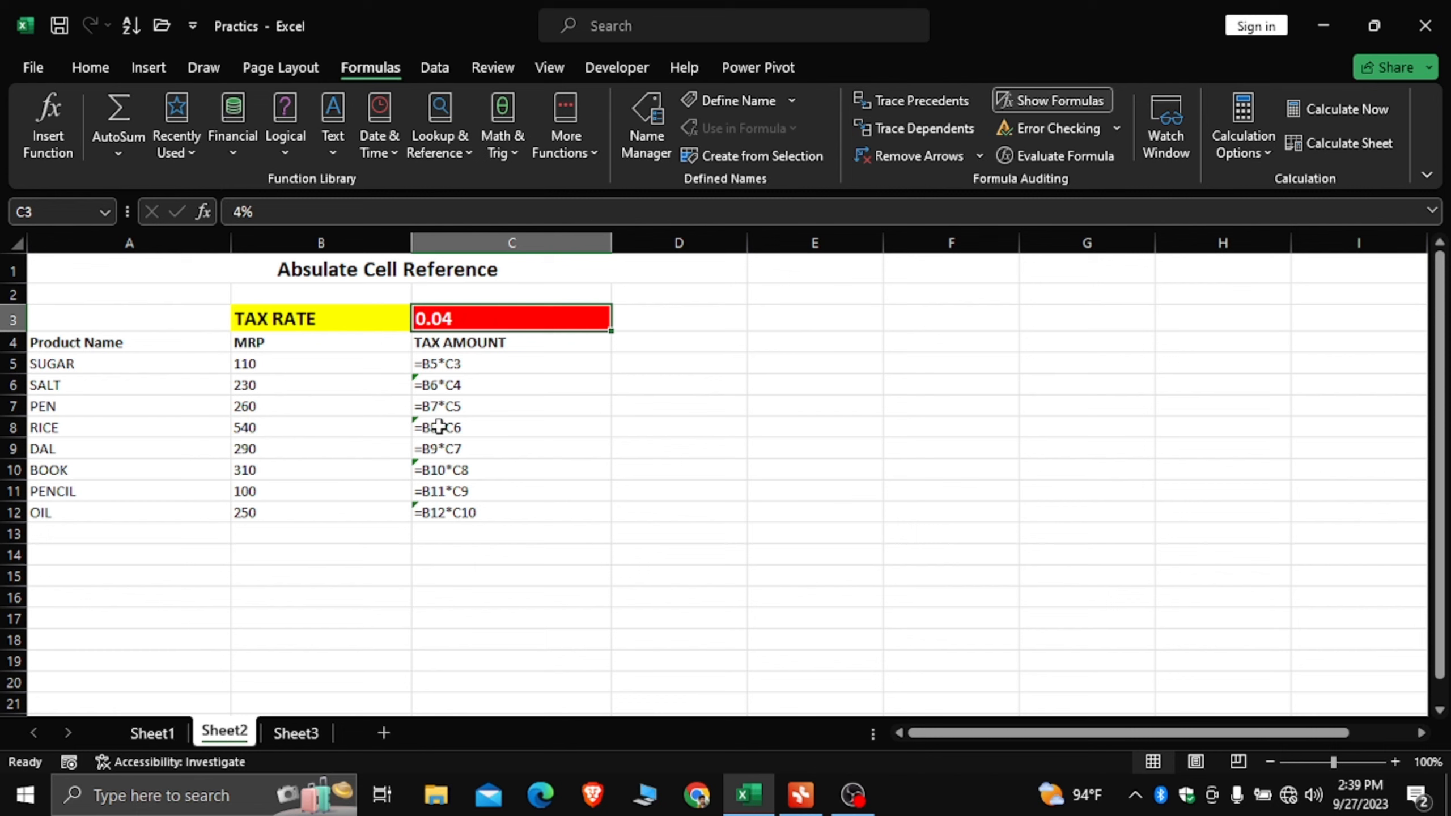
{"action": "left_click", "coordinate": [1029, 100]}
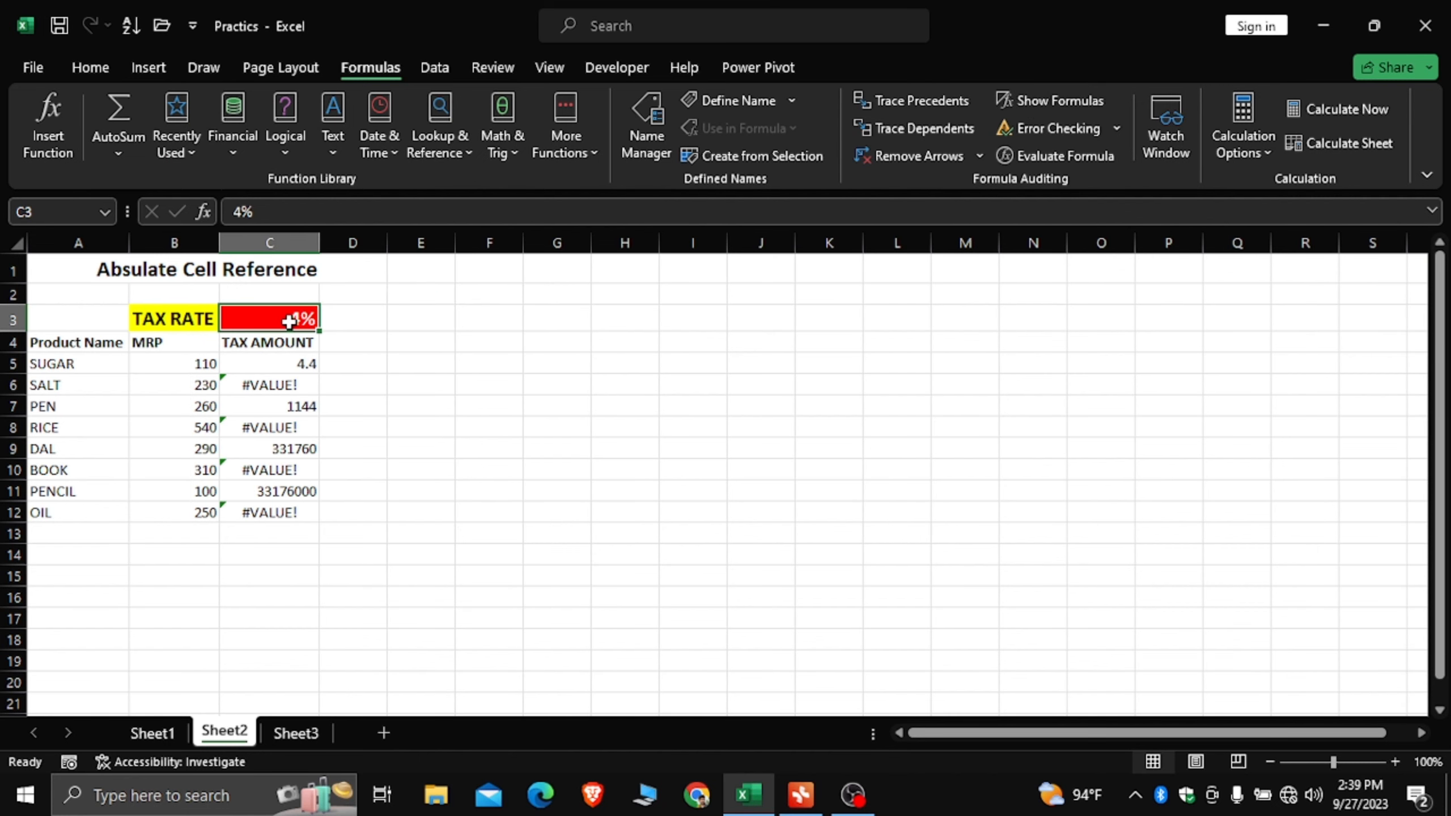
Step: Make the tax rate reference in C5 absolute so the formula reads =B5*$C$3
{"action": "double_click", "coordinate": [280, 364]}
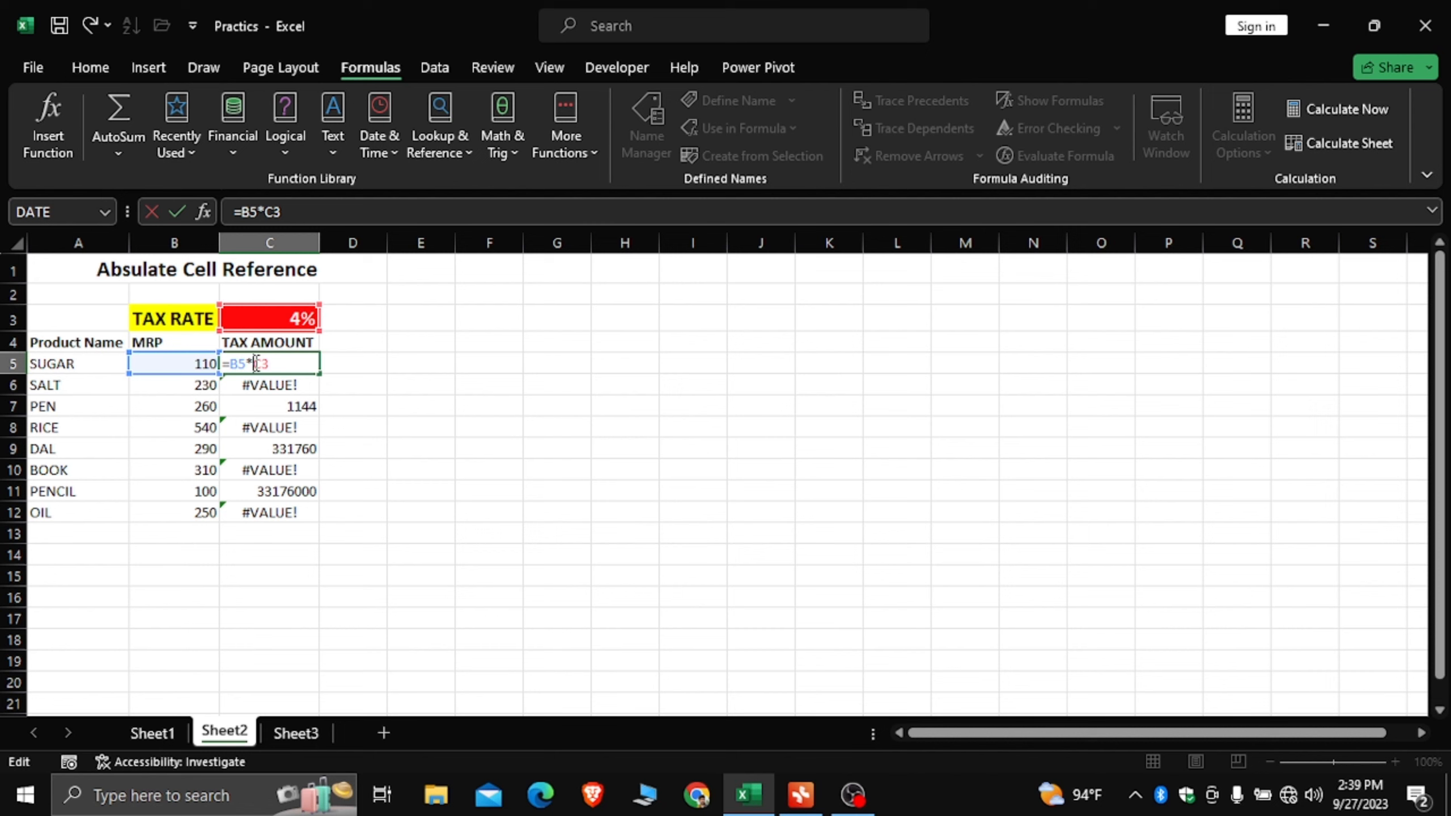
{"action": "left_click", "coordinate": [257, 363]}
{"action": "type", "text": "$"}
{"action": "key", "text": "Right"}
{"action": "type", "text": "$"}
{"action": "key", "text": "Return"}
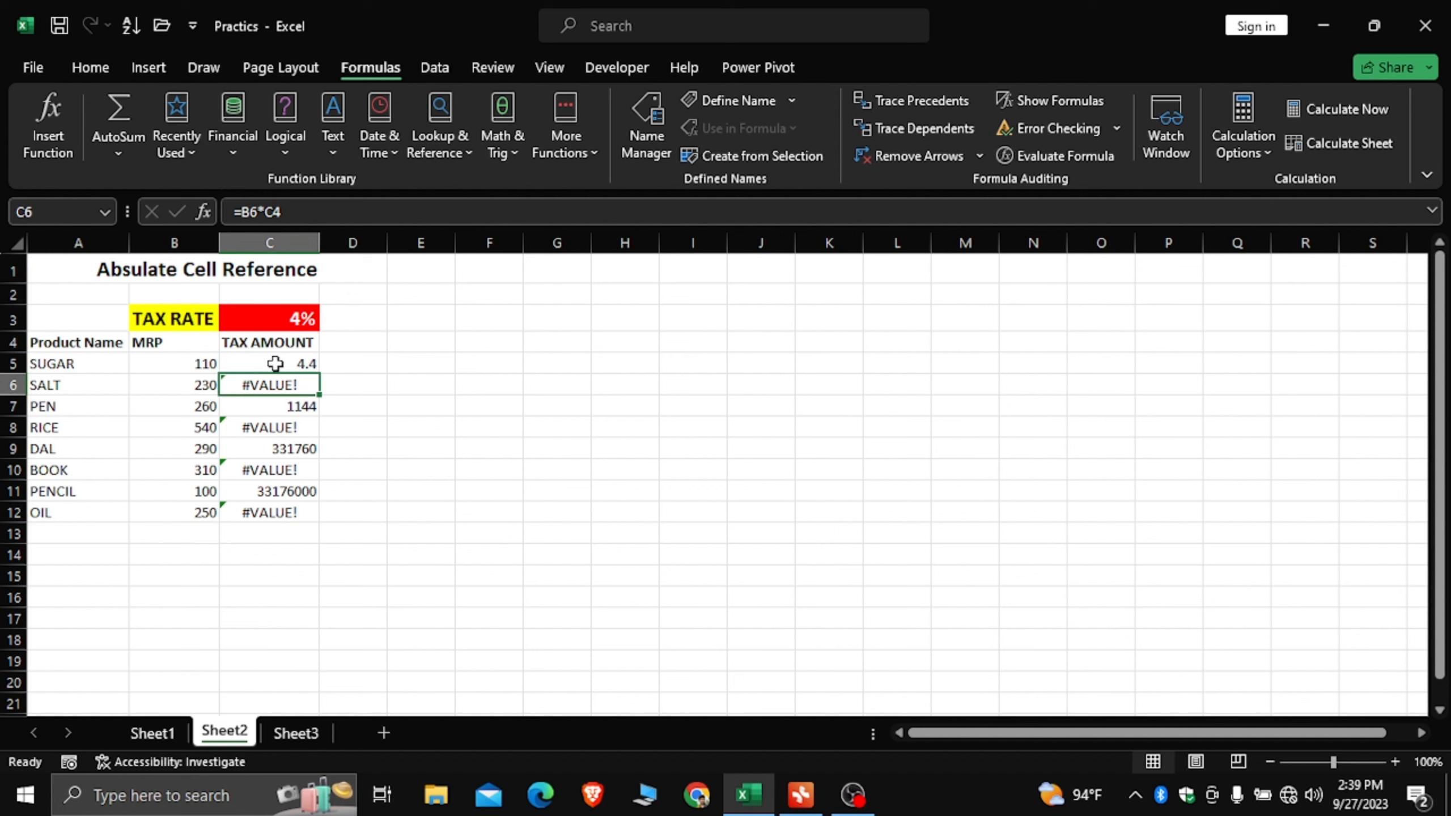
Step: Fill the formula with the absolute tax rate reference from C5 down through C12
{"action": "left_click", "coordinate": [271, 363]}
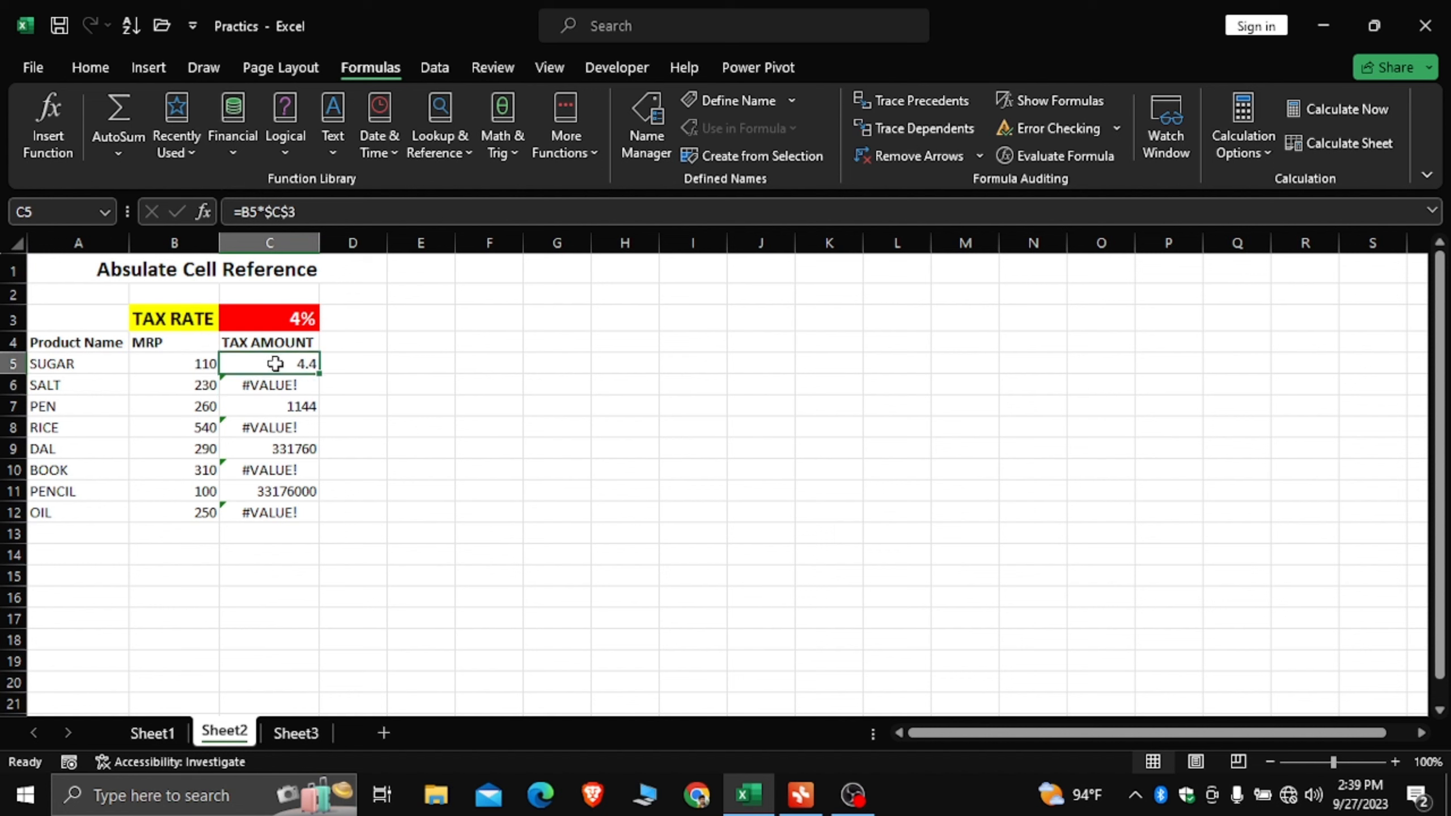
{"action": "double_click", "coordinate": [318, 373]}
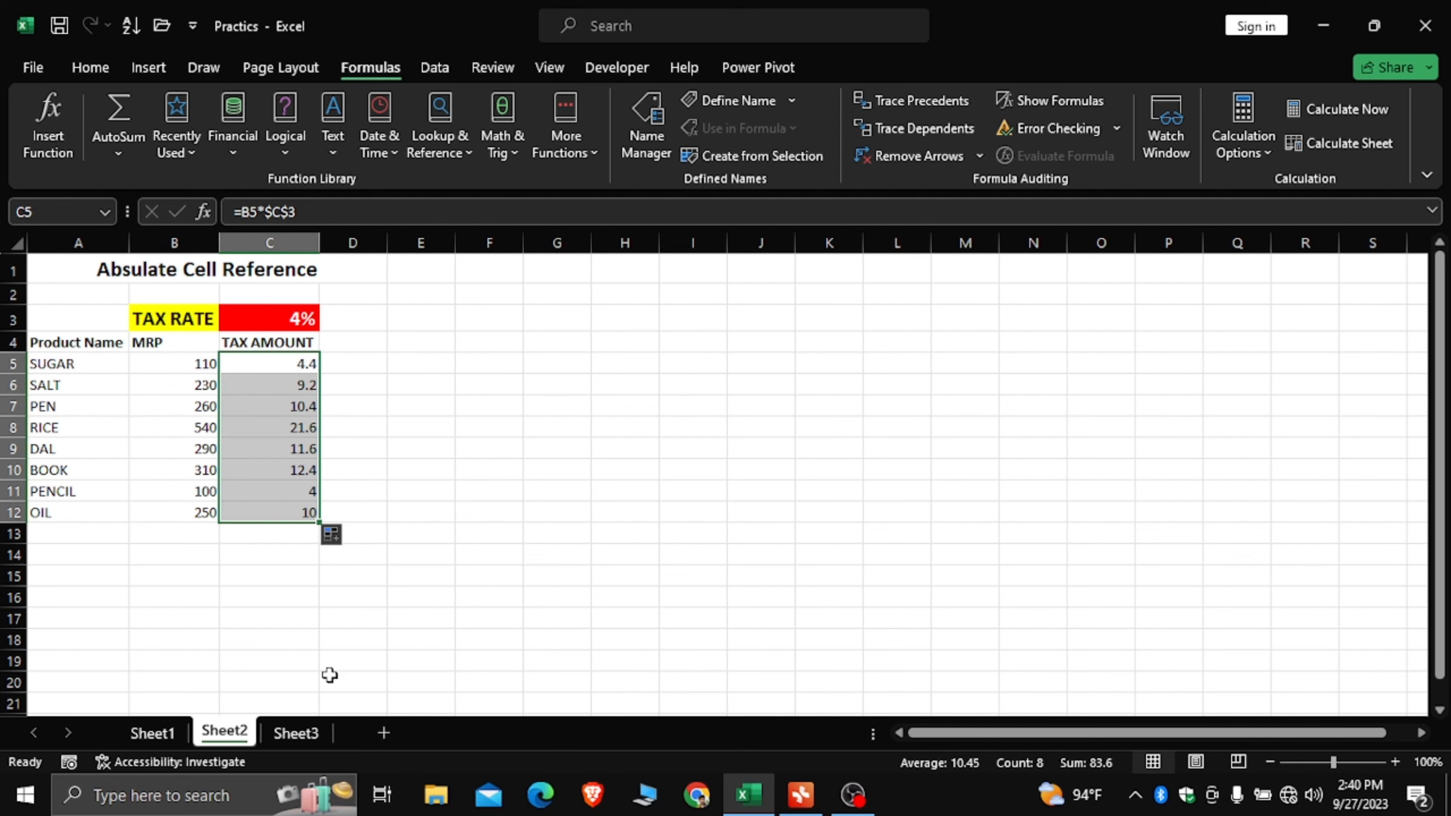
Step: Switch to Sheet3 and enter the formula =C3*B4 in cell C4 of the multiplication grid
{"action": "left_click", "coordinate": [295, 732]}
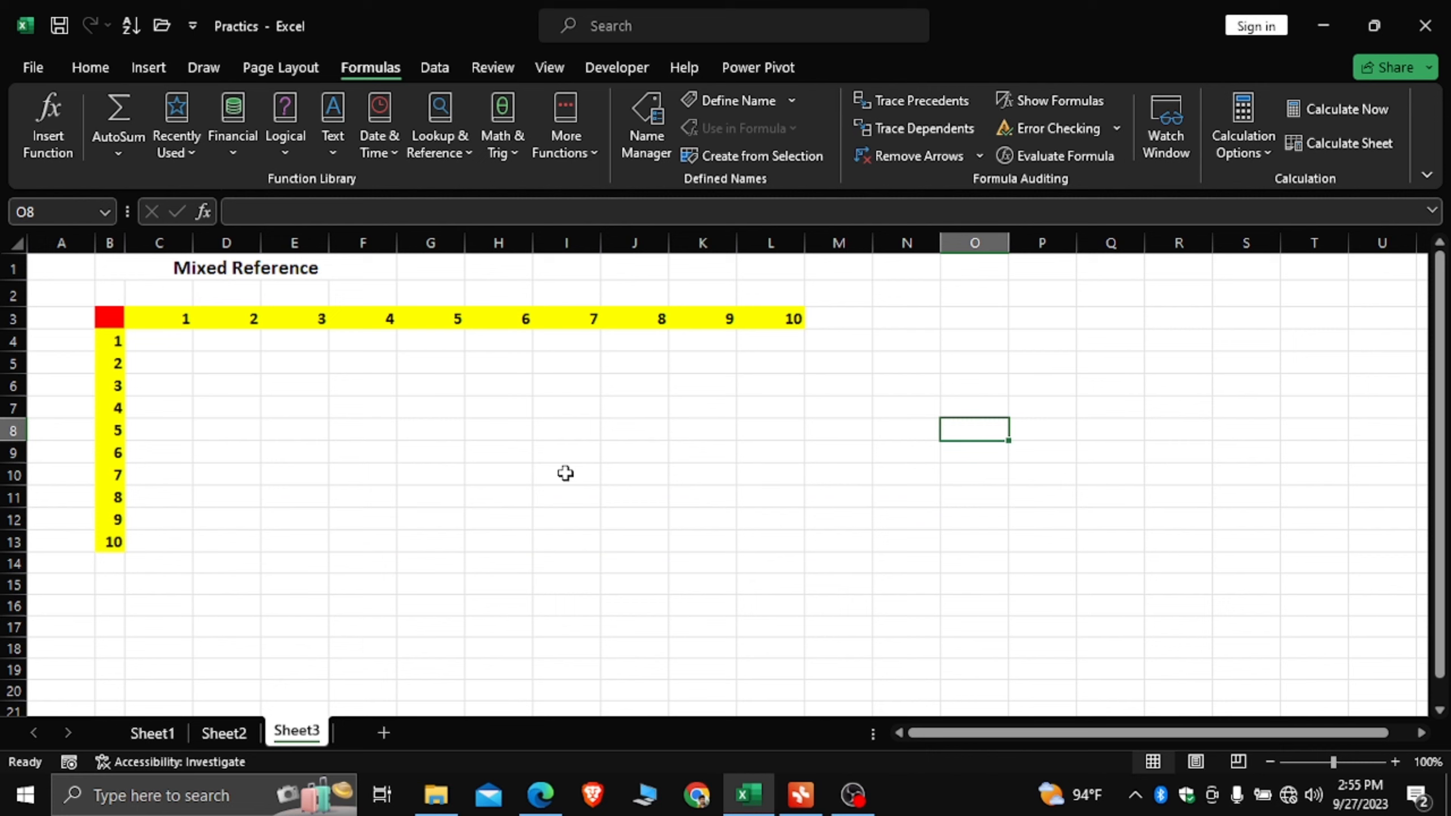
{"action": "left_click", "coordinate": [167, 341]}
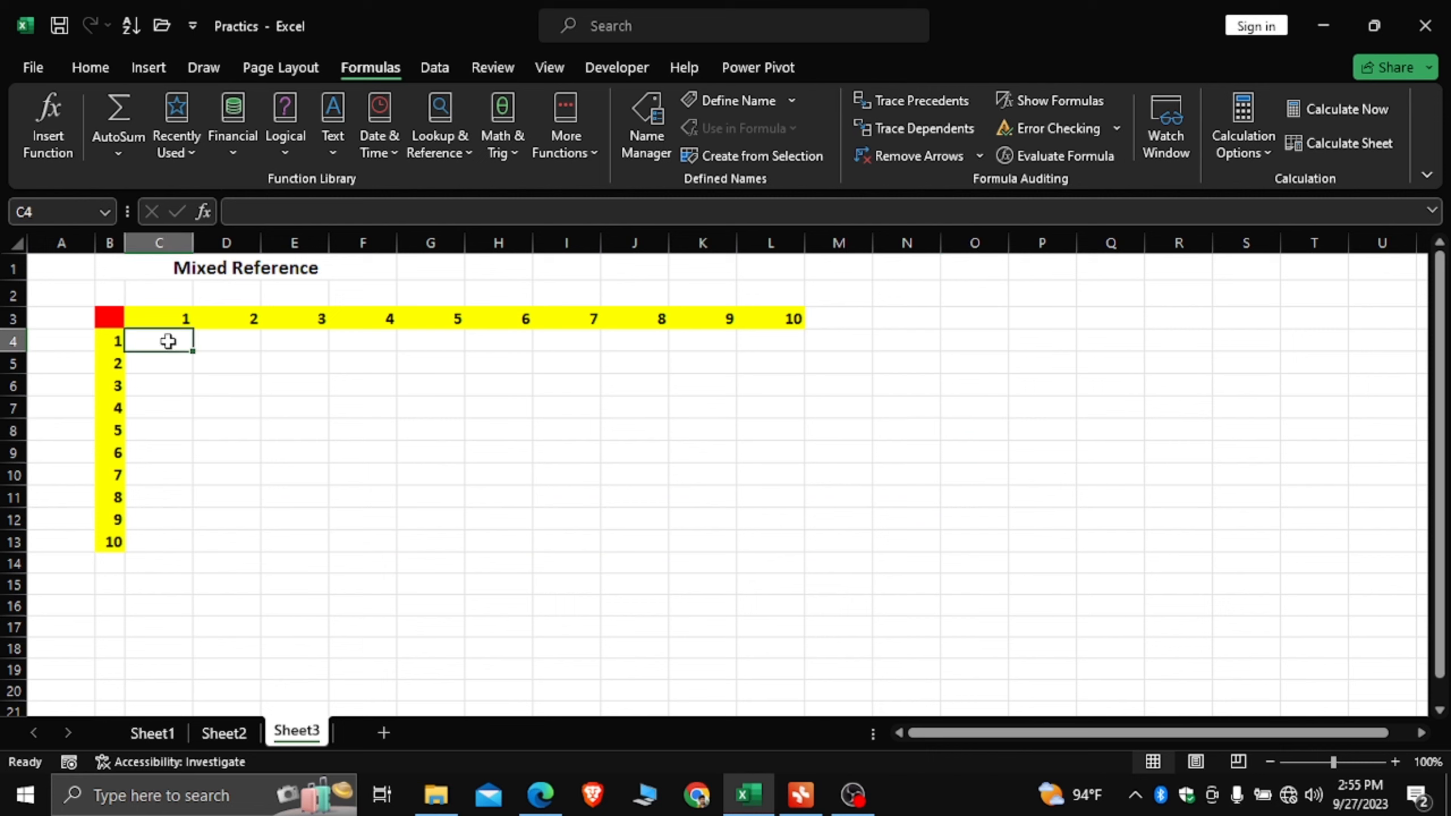
{"action": "type", "text": "="}
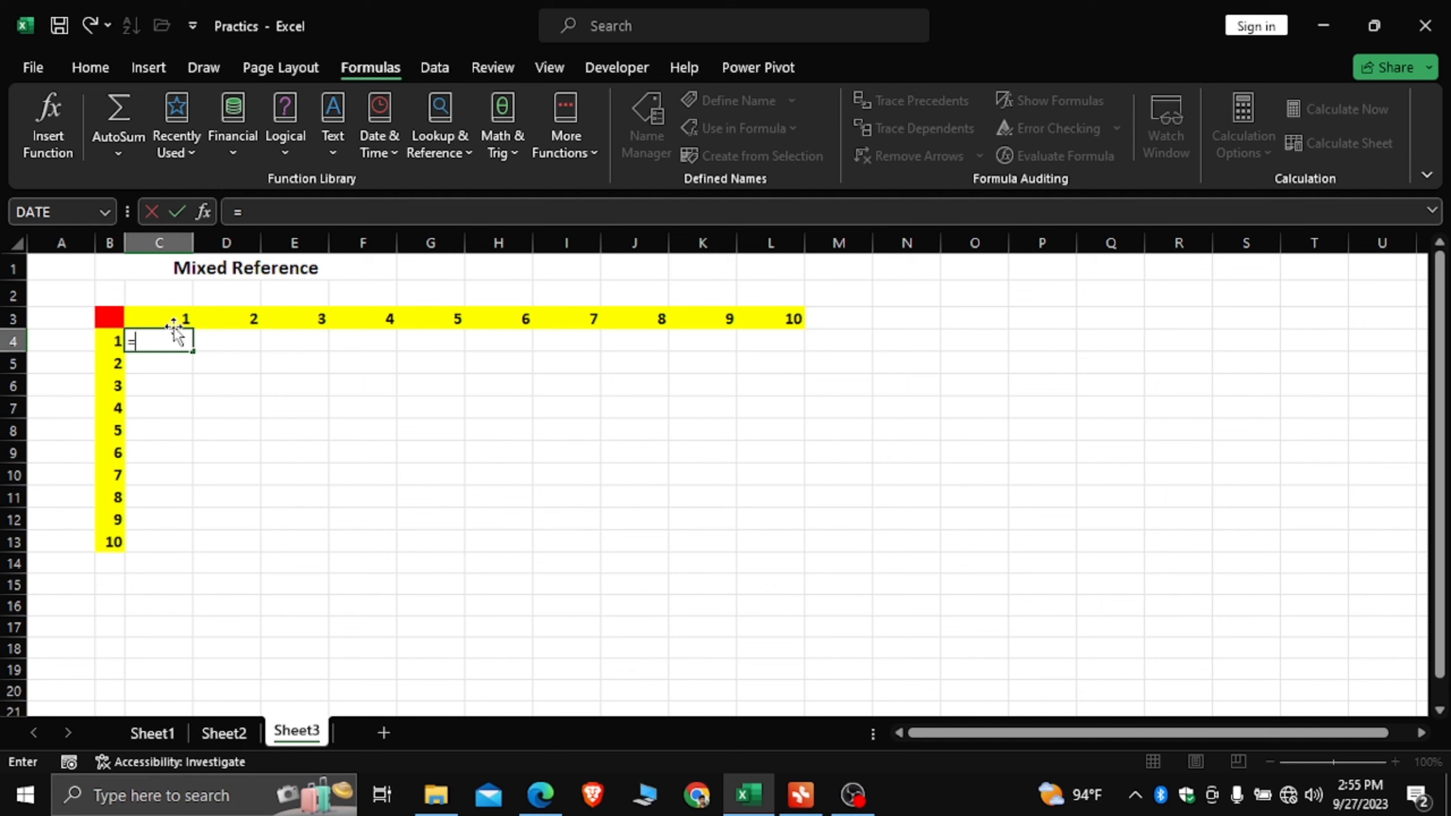
{"action": "left_click", "coordinate": [166, 321]}
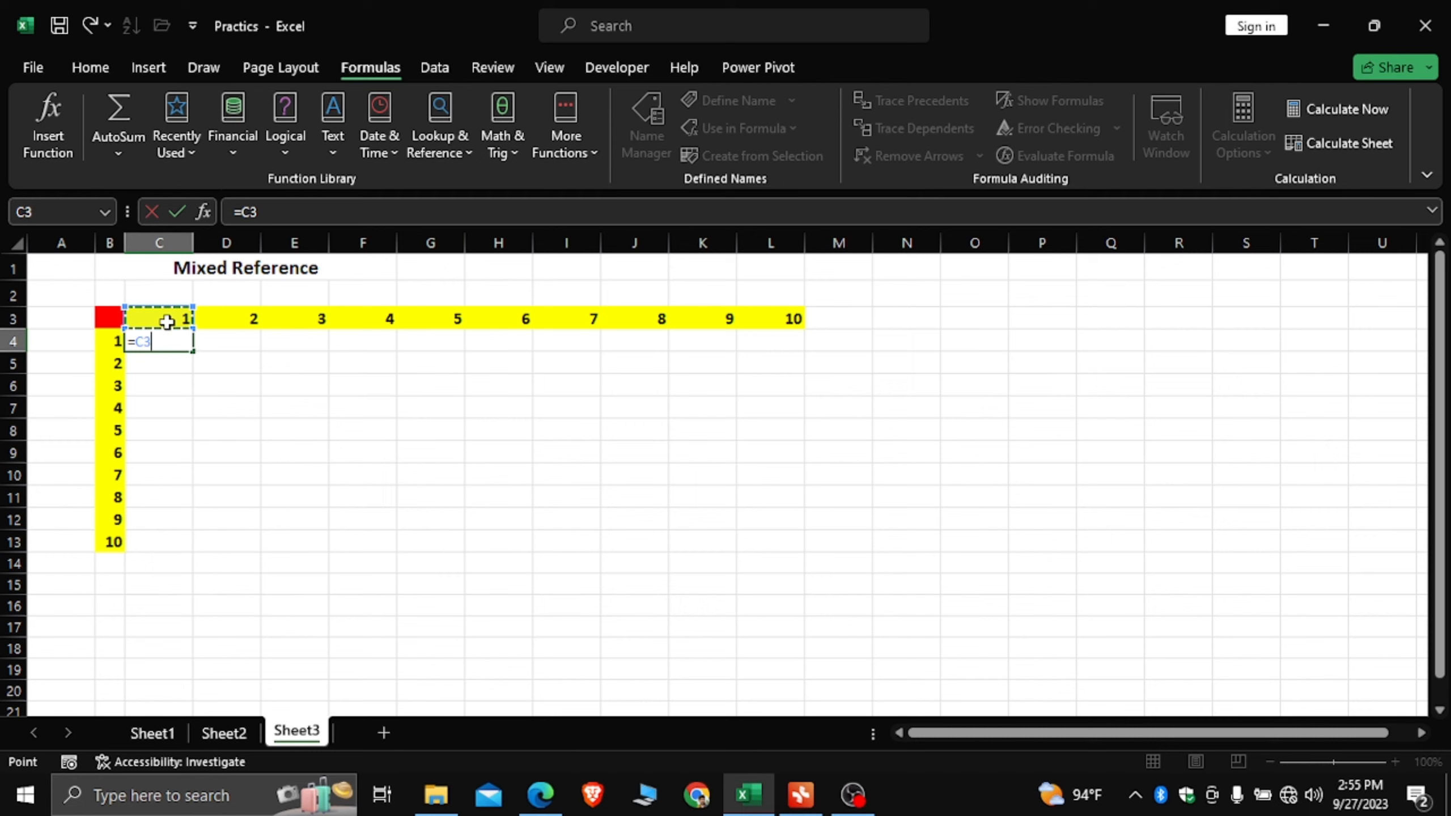
{"action": "type", "text": "*"}
{"action": "left_click", "coordinate": [114, 341]}
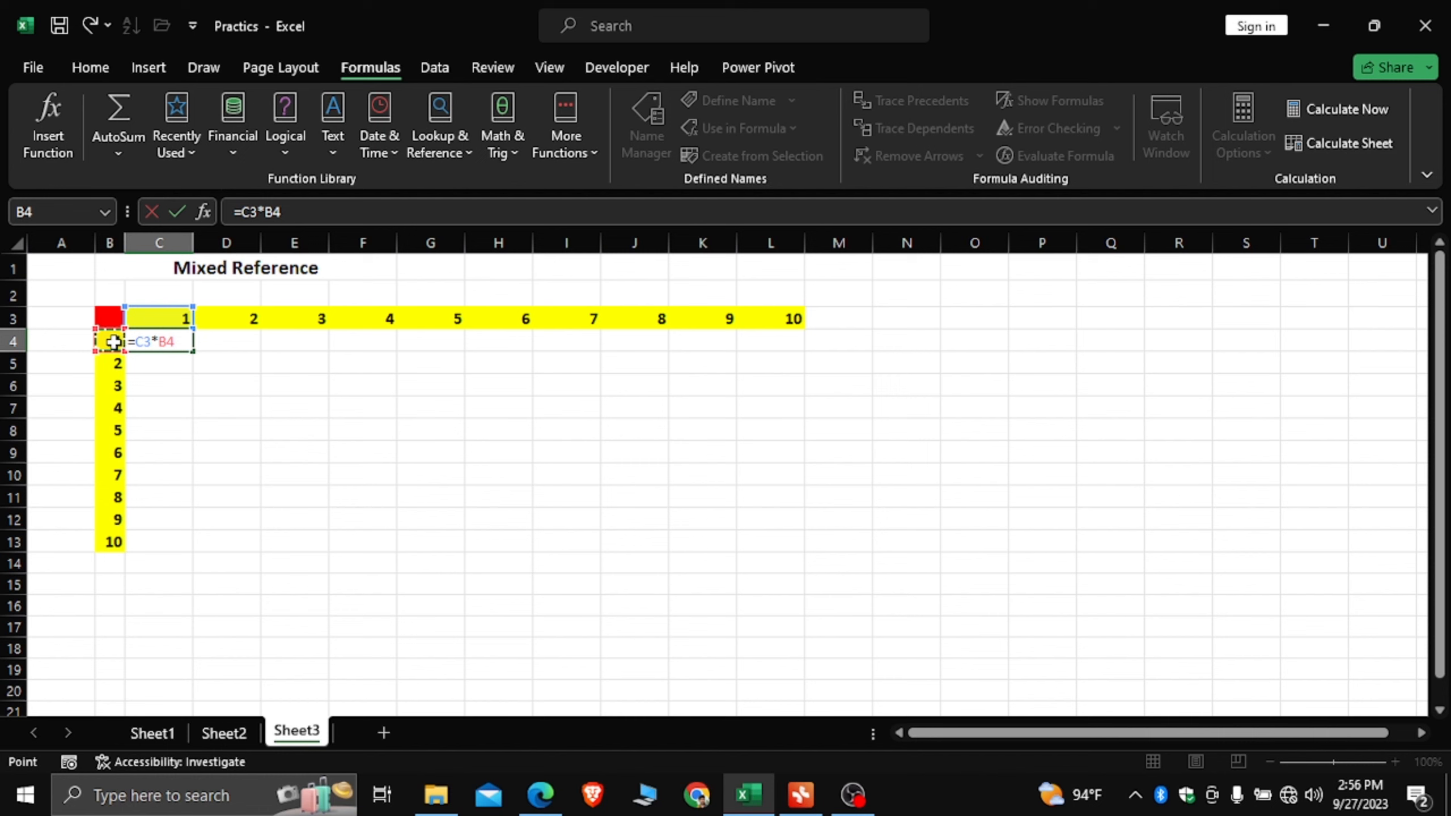
{"action": "key", "text": "Return"}
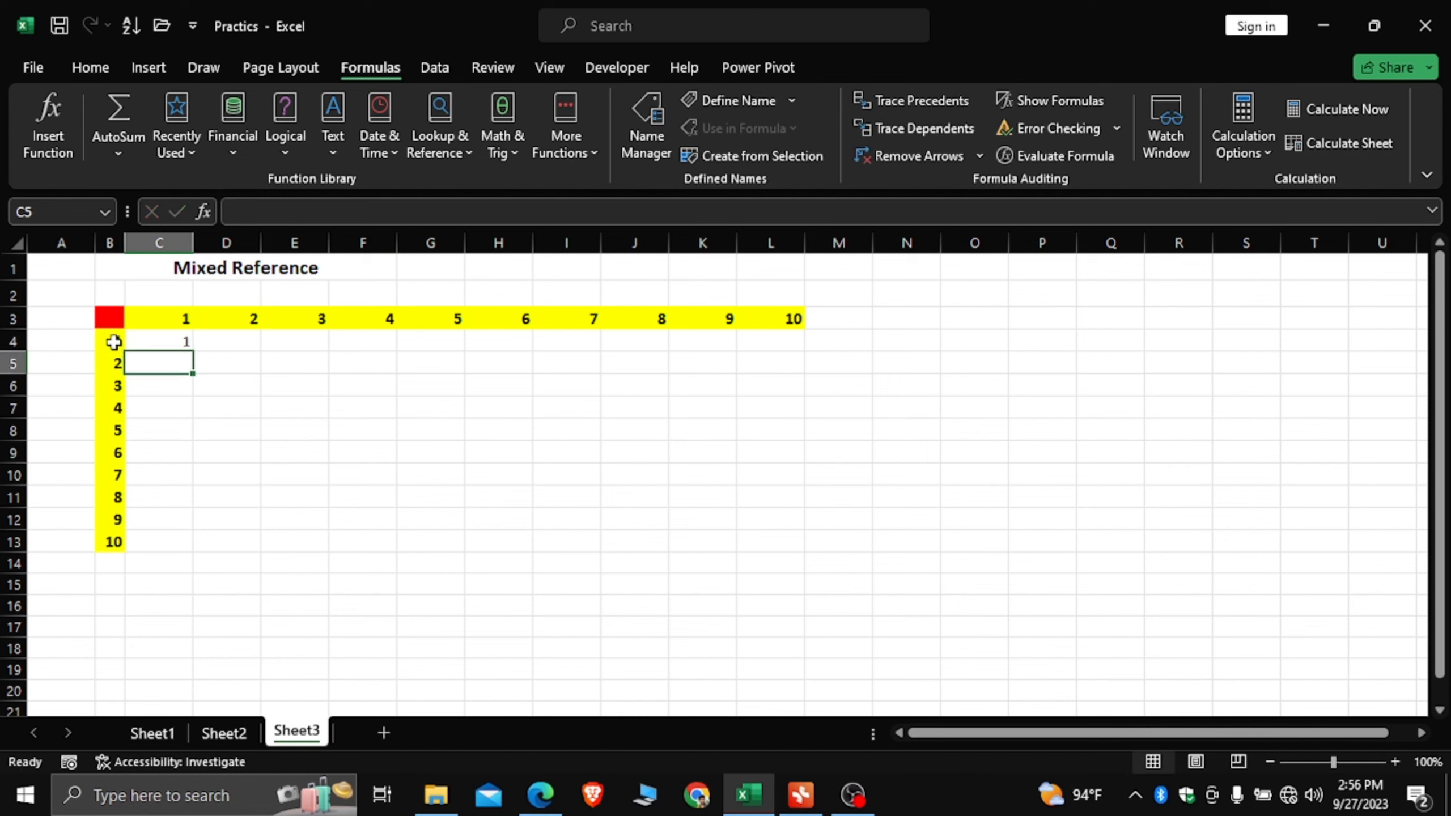
Step: Fill the multiplication formula from C4 down through C13
{"action": "left_click", "coordinate": [177, 338]}
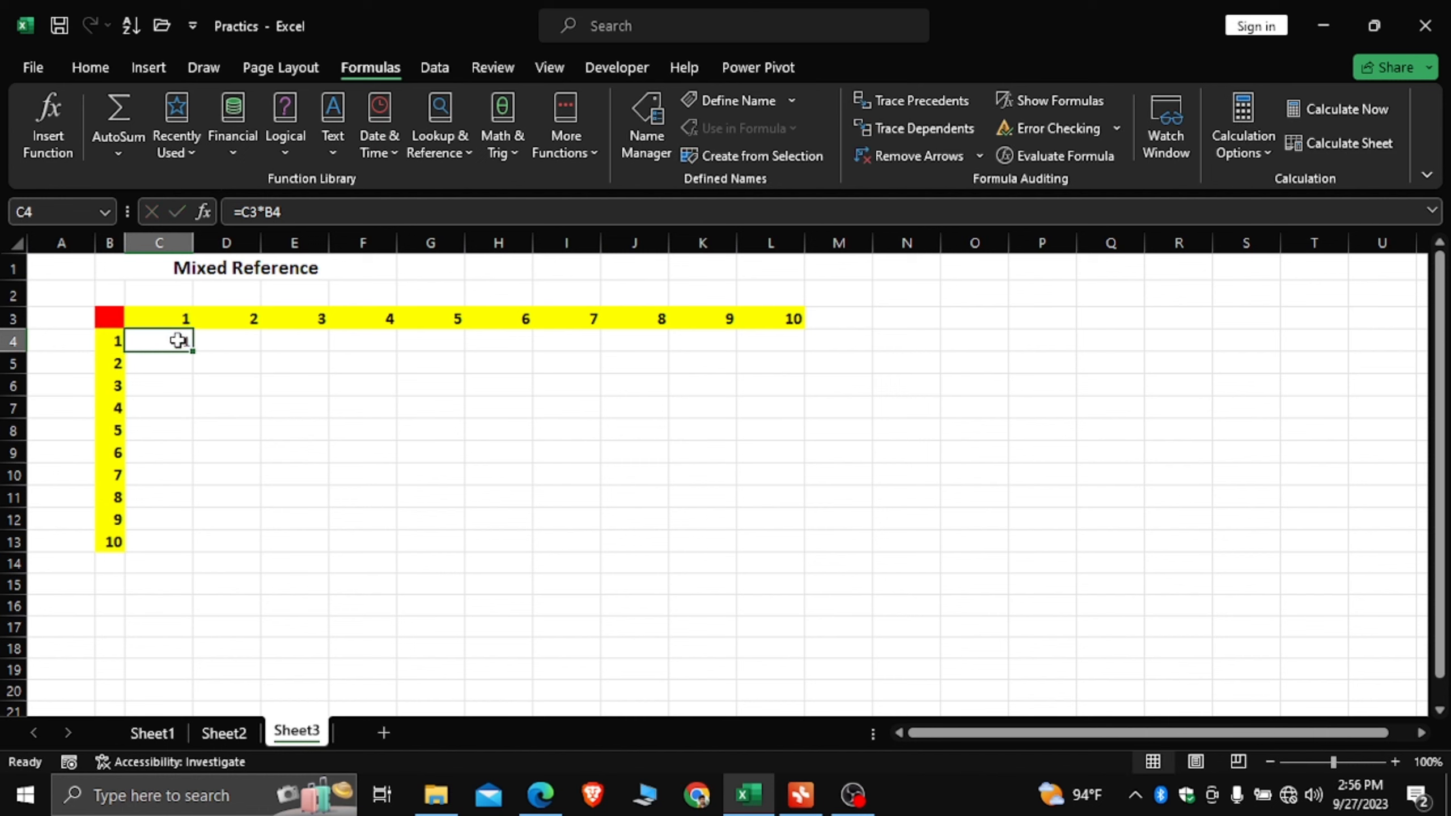
{"action": "double_click", "coordinate": [196, 350]}
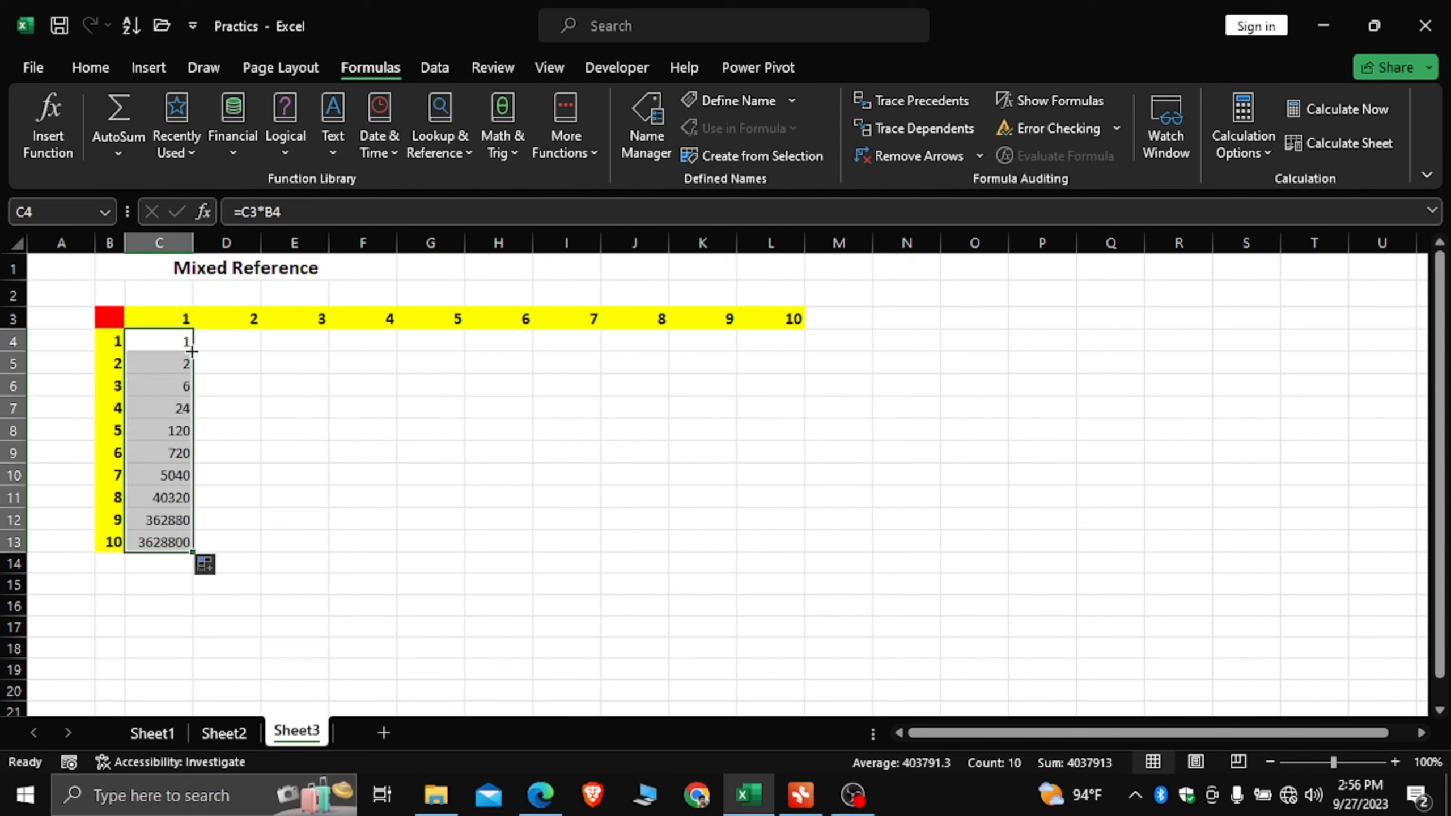
Step: Show the formulas on Sheet3, examine the shifted references in C5 and C6, and return to results
{"action": "left_click", "coordinate": [1012, 93]}
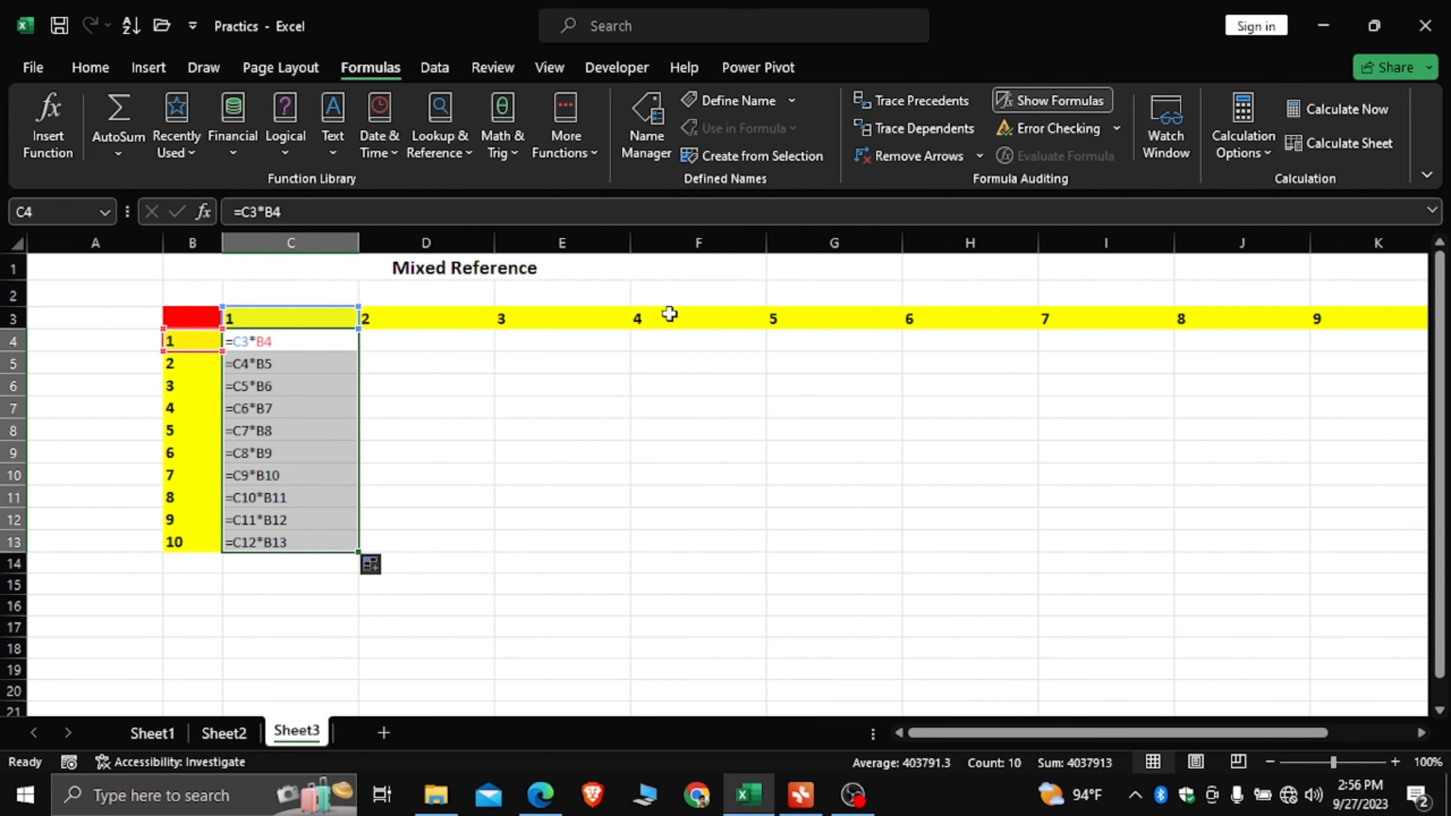
{"action": "left_click", "coordinate": [283, 366]}
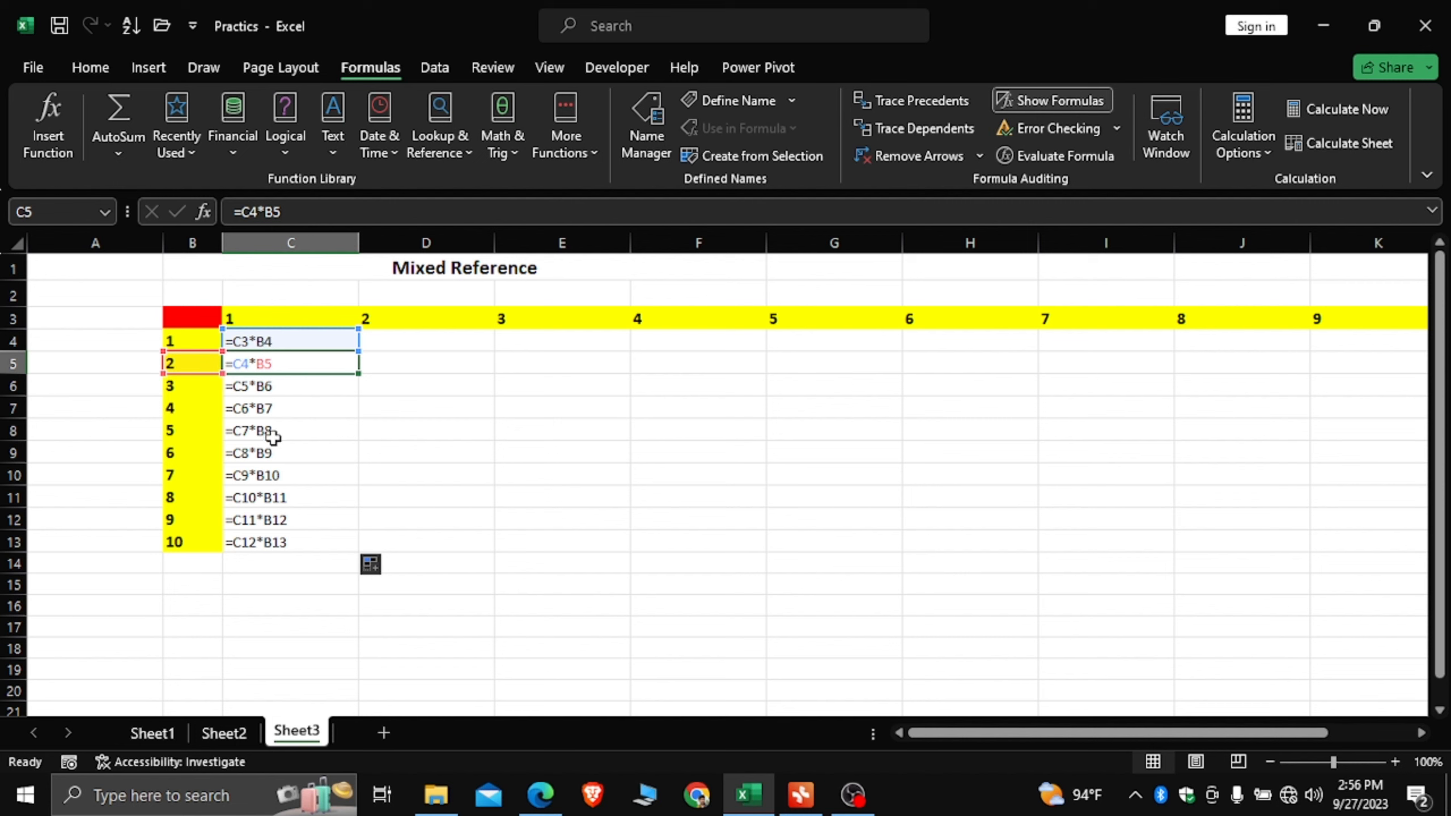
{"action": "left_click", "coordinate": [272, 393]}
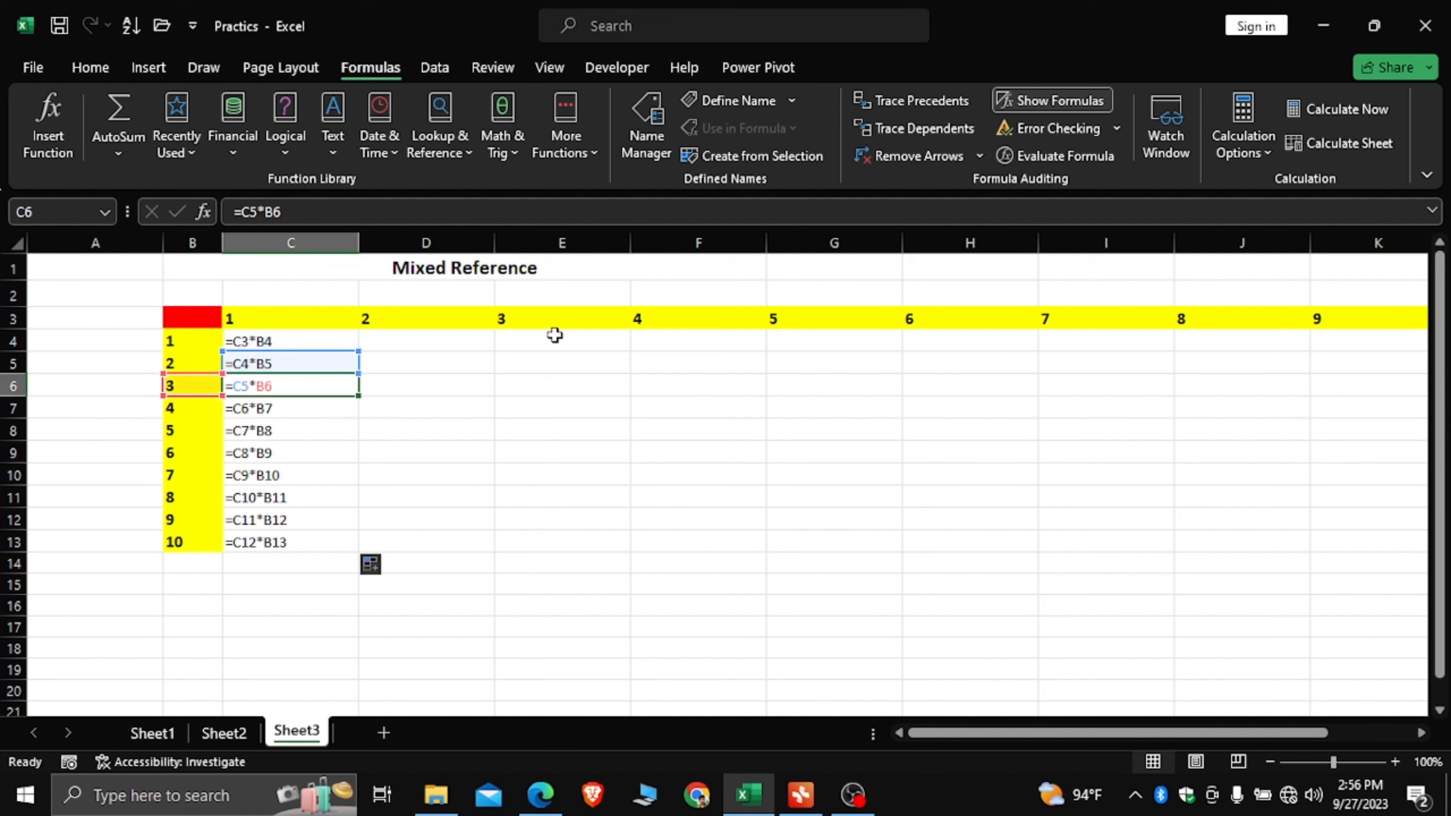
{"action": "left_click", "coordinate": [1025, 98]}
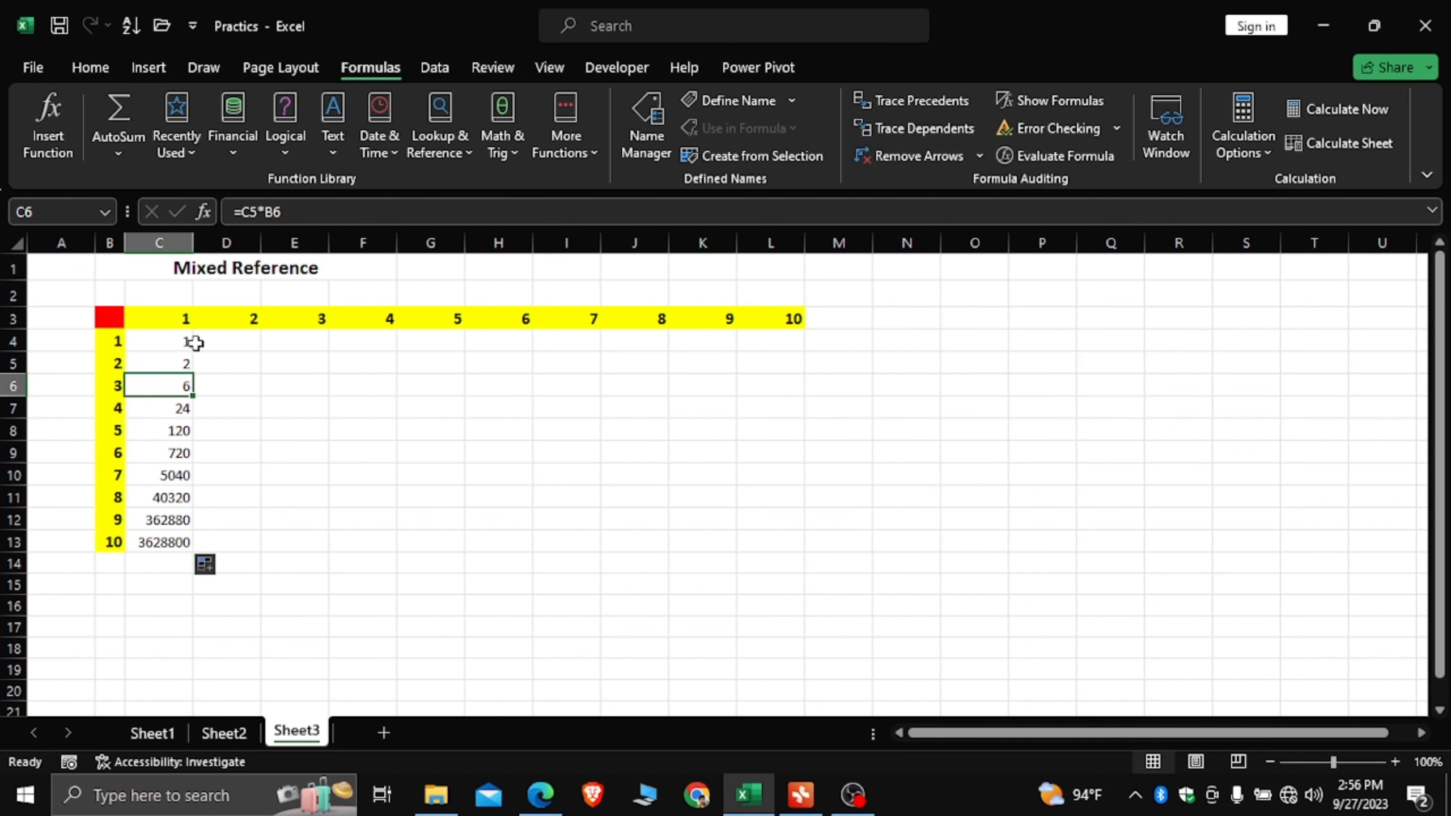
Step: Change the formula in C4 to =$C$3*B4 so the reference to C3 is absolute
{"action": "left_click", "coordinate": [177, 343]}
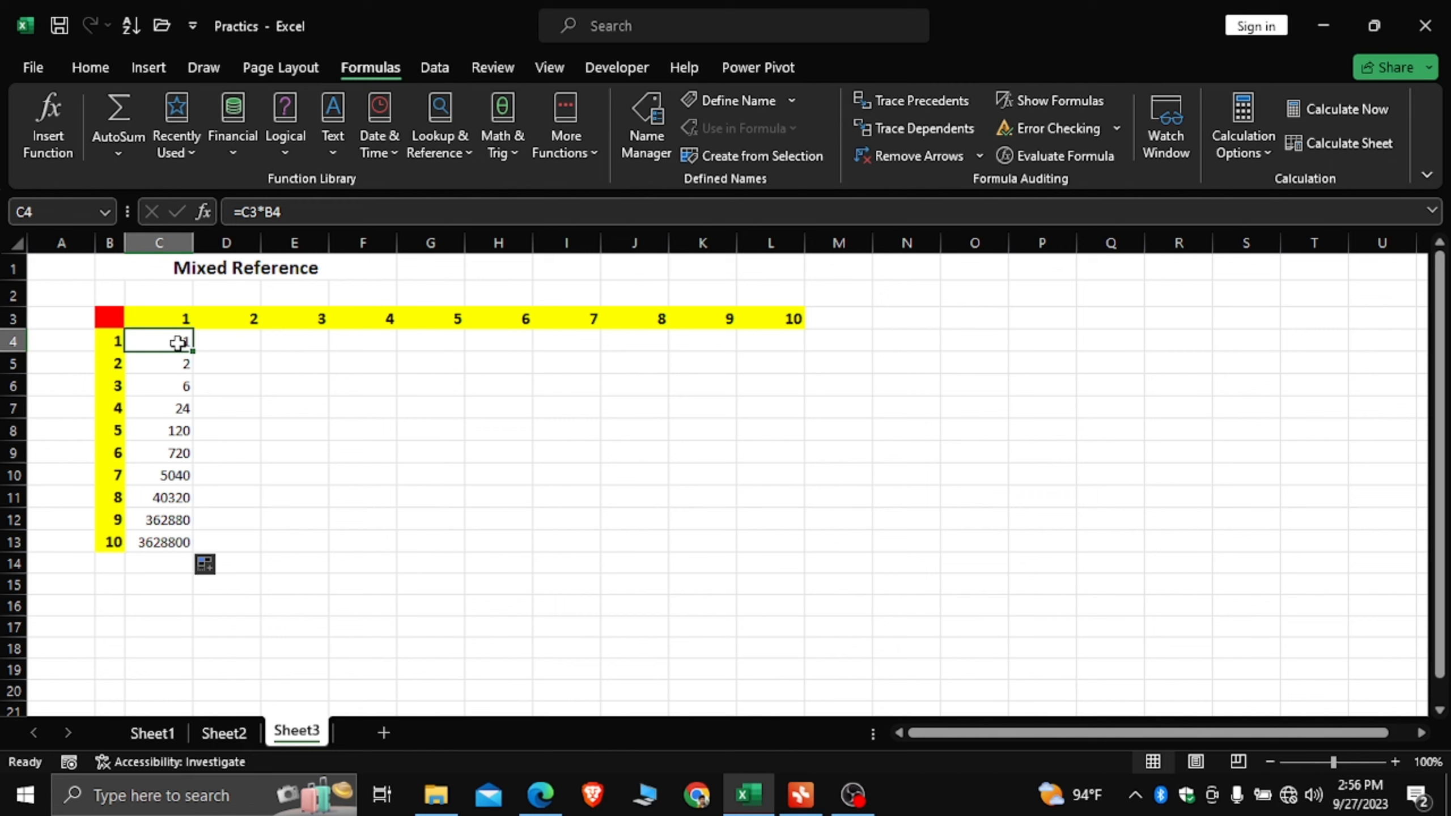
{"action": "left_click", "coordinate": [164, 320]}
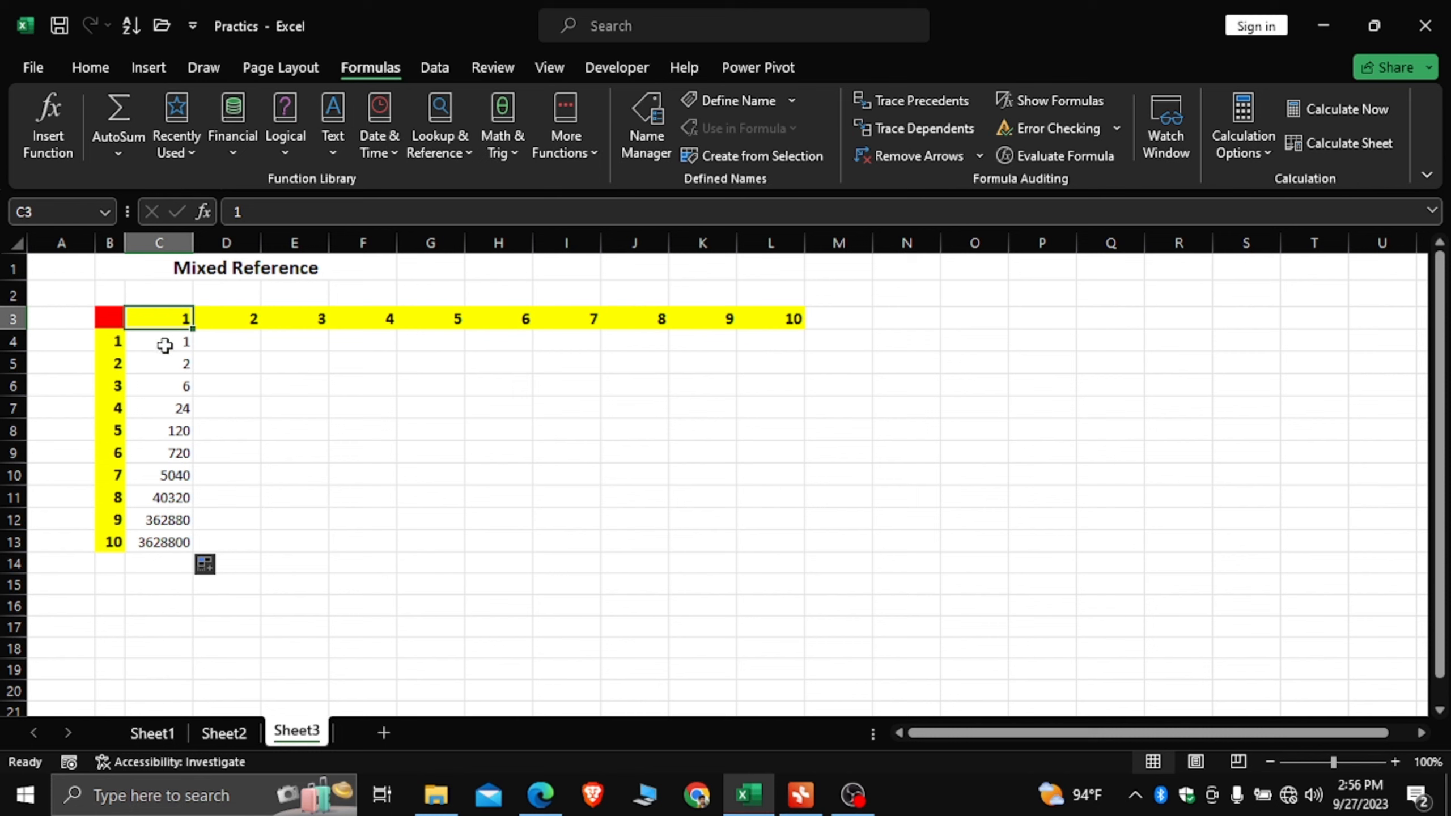
{"action": "left_click", "coordinate": [170, 348]}
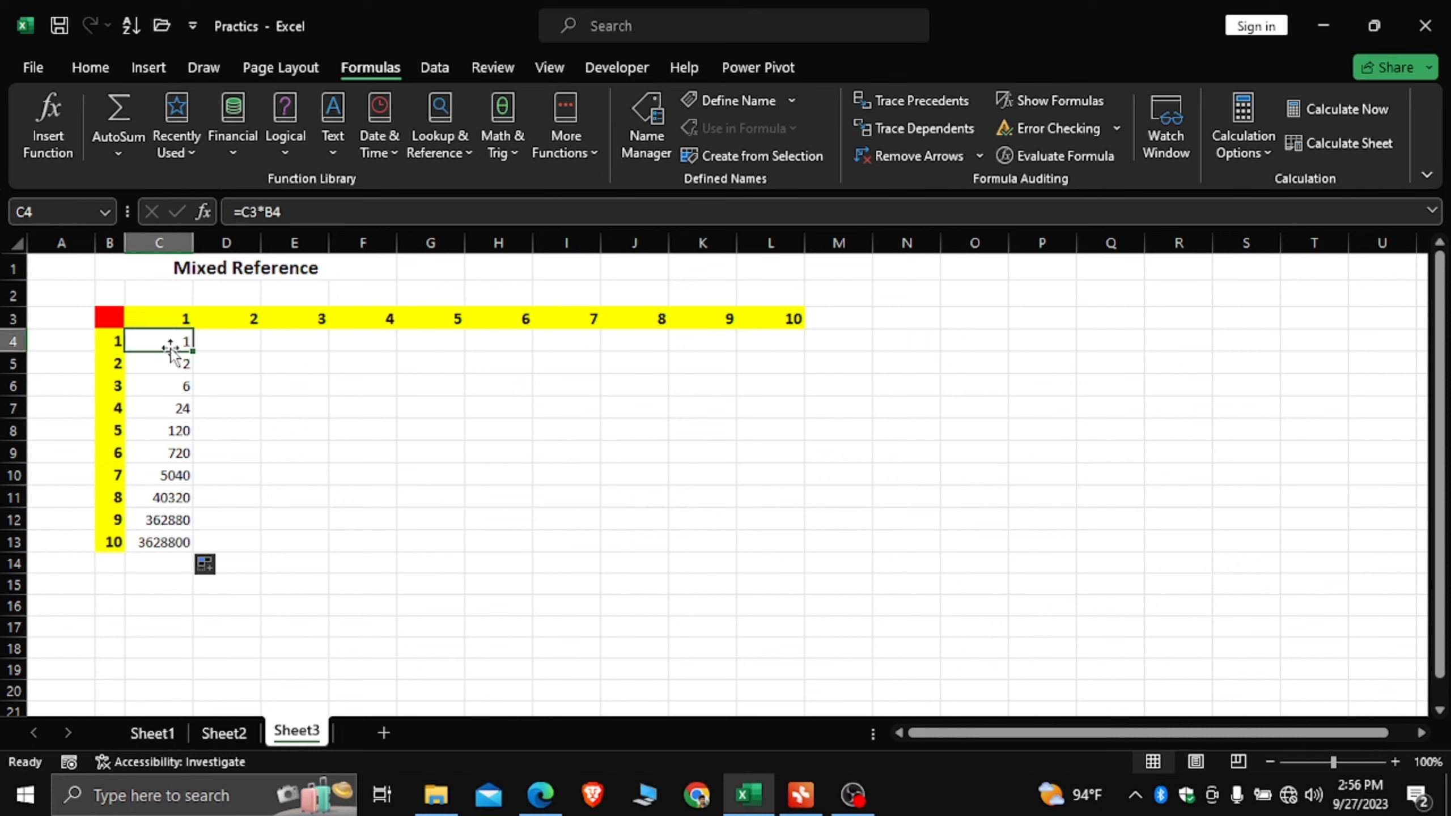
{"action": "double_click", "coordinate": [170, 347]}
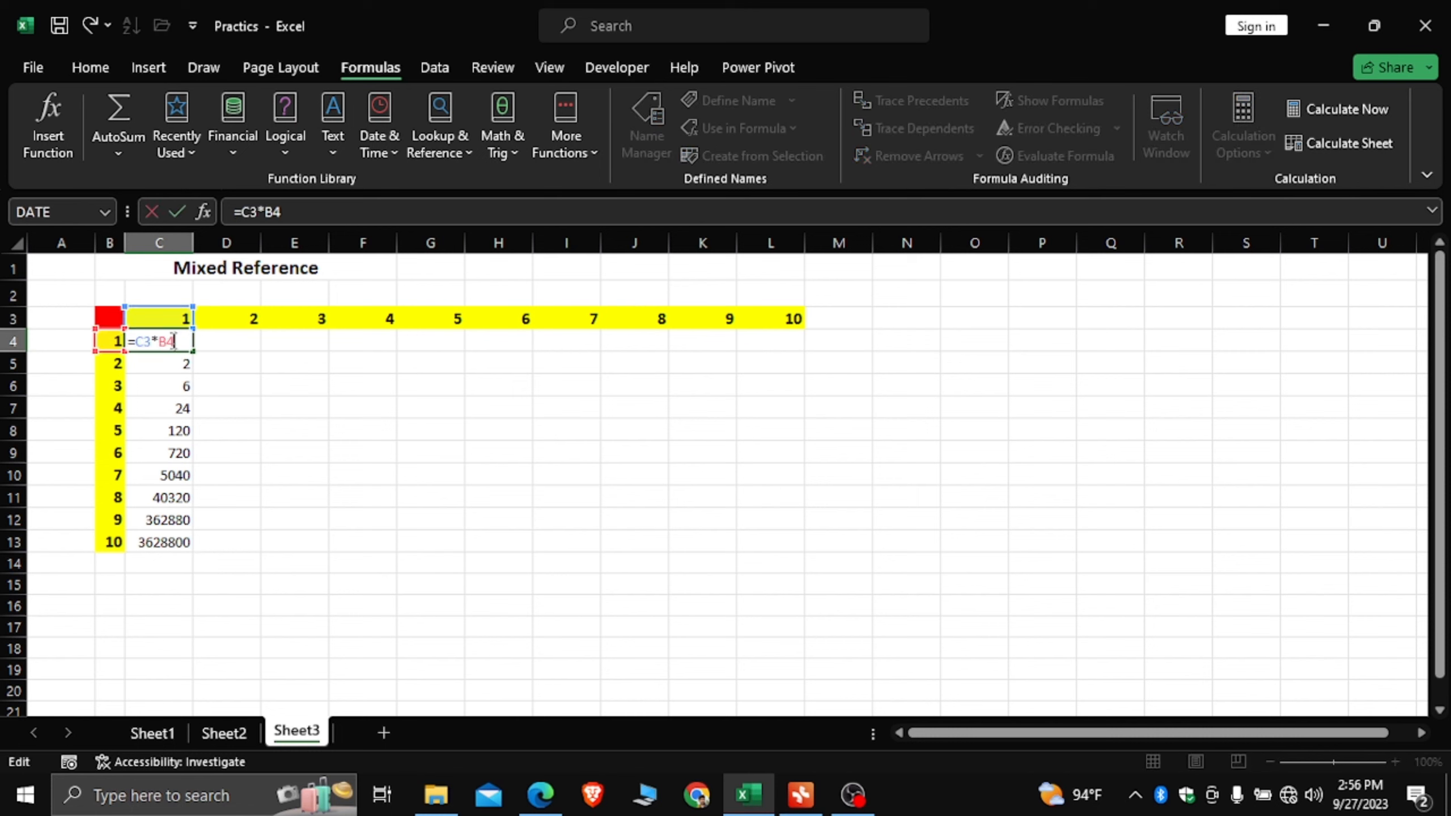
{"action": "left_click", "coordinate": [138, 341]}
{"action": "type", "text": "$"}
{"action": "key", "text": "Right"}
{"action": "type", "text": "$"}
{"action": "key", "text": "Return"}
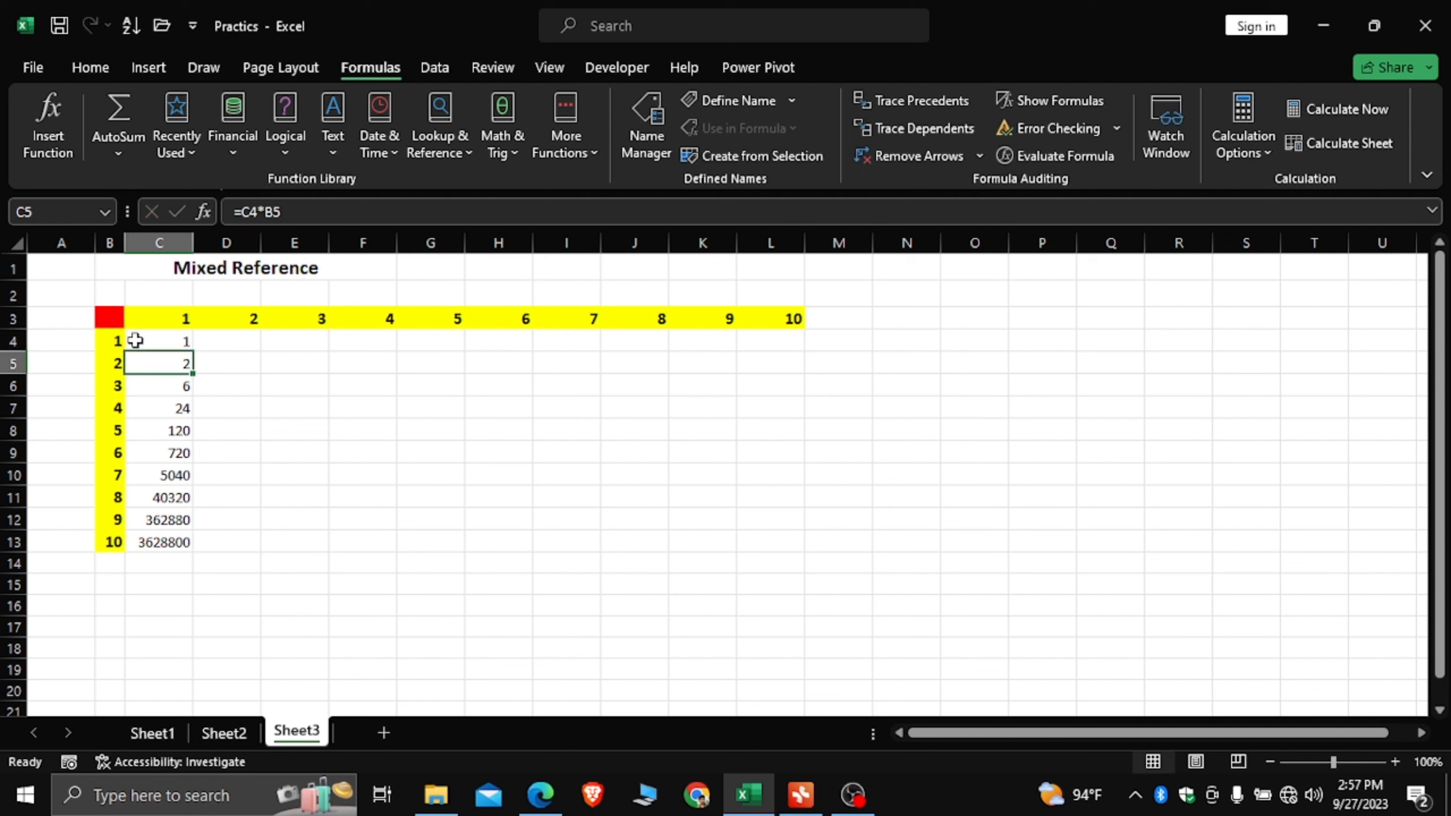
Step: Fill the =$C$3*B4 formula from C4 down to row 13 and across to column L
{"action": "left_click", "coordinate": [157, 340]}
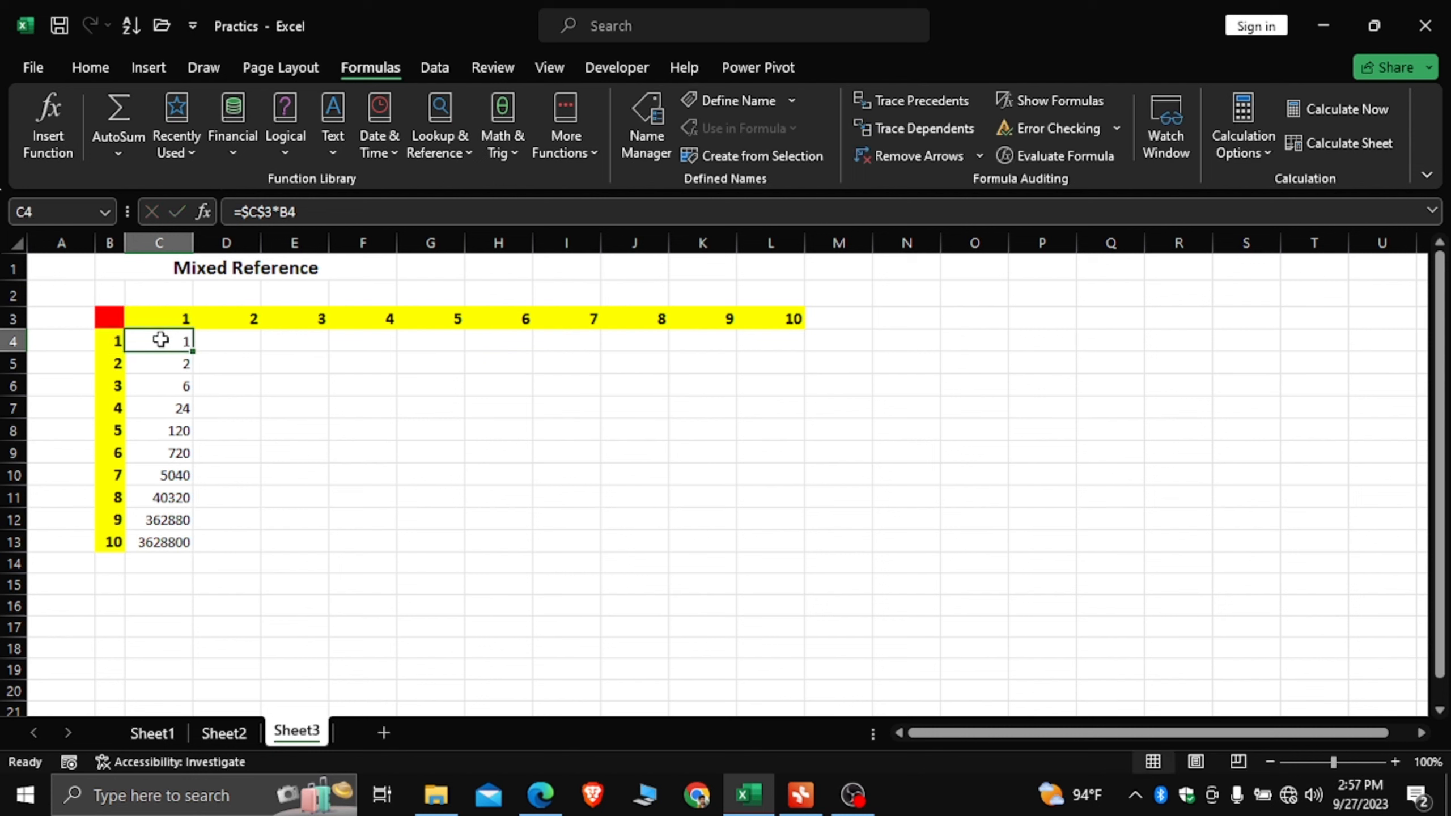
{"action": "double_click", "coordinate": [192, 350]}
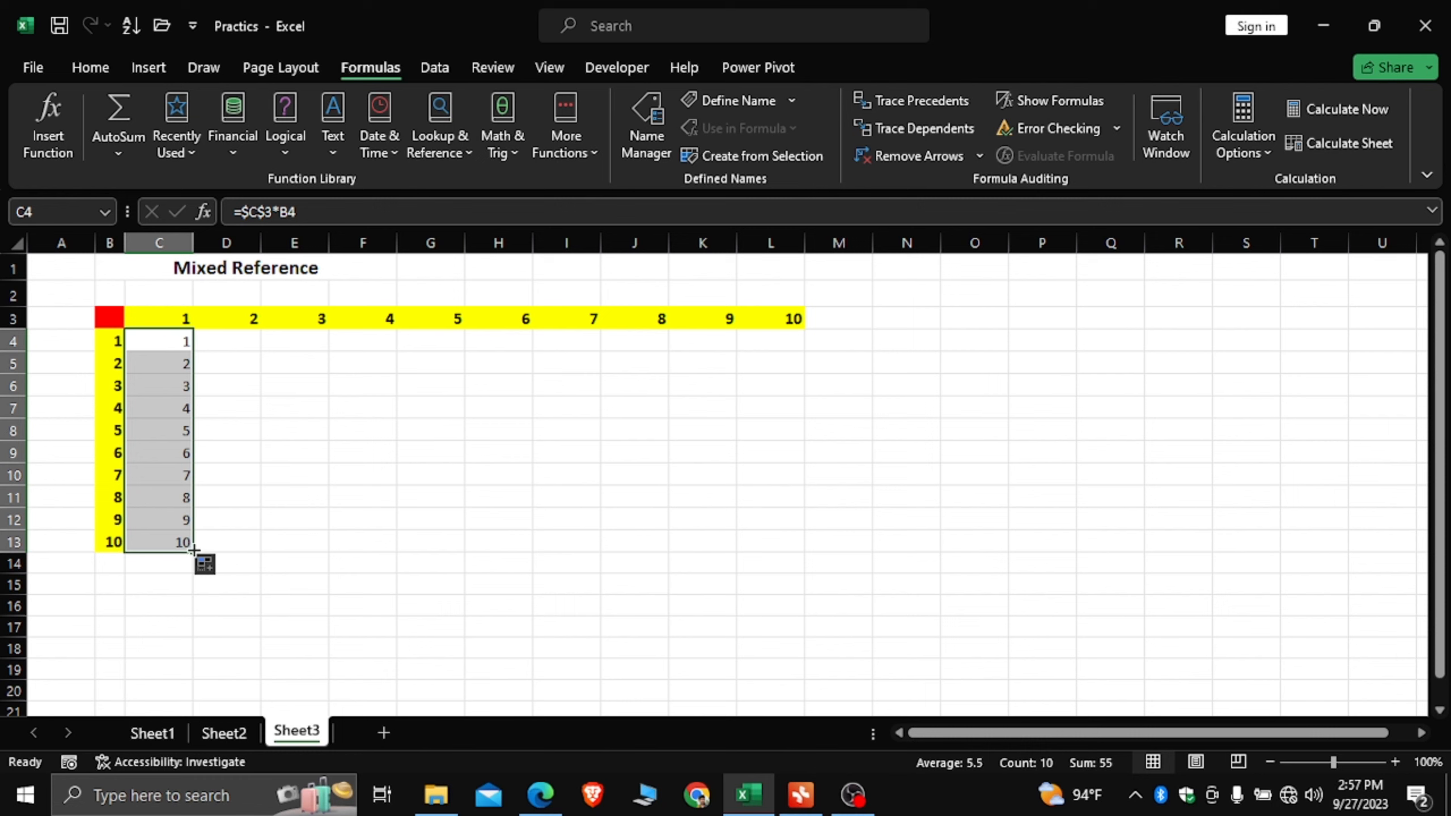
{"action": "left_click_drag", "start_coordinate": [194, 550], "coordinate": [795, 522]}
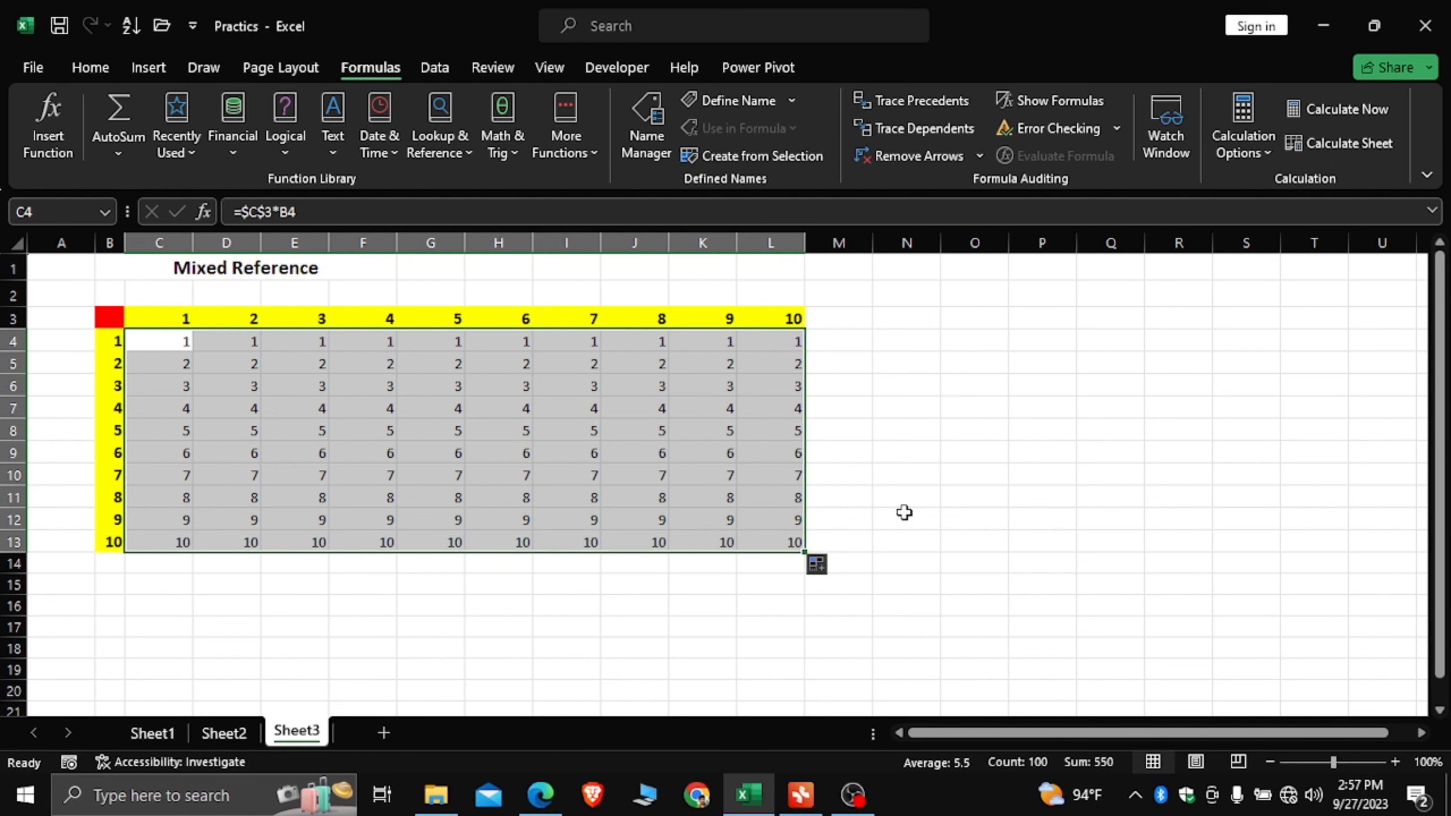
Step: Change the formula in C4 to the mixed reference form =C$3*$B4
{"action": "left_click", "coordinate": [168, 320]}
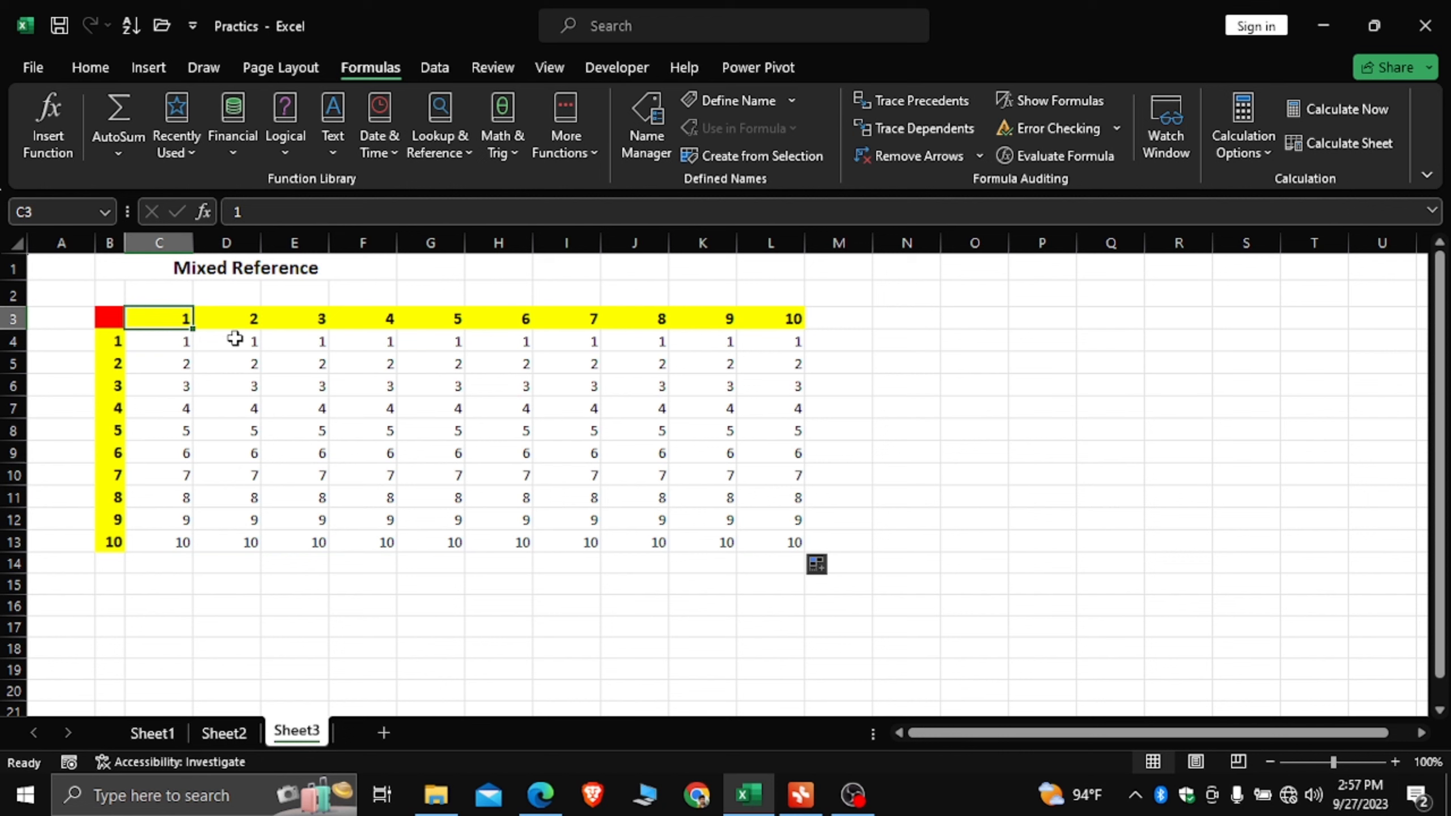
{"action": "left_click", "coordinate": [232, 320]}
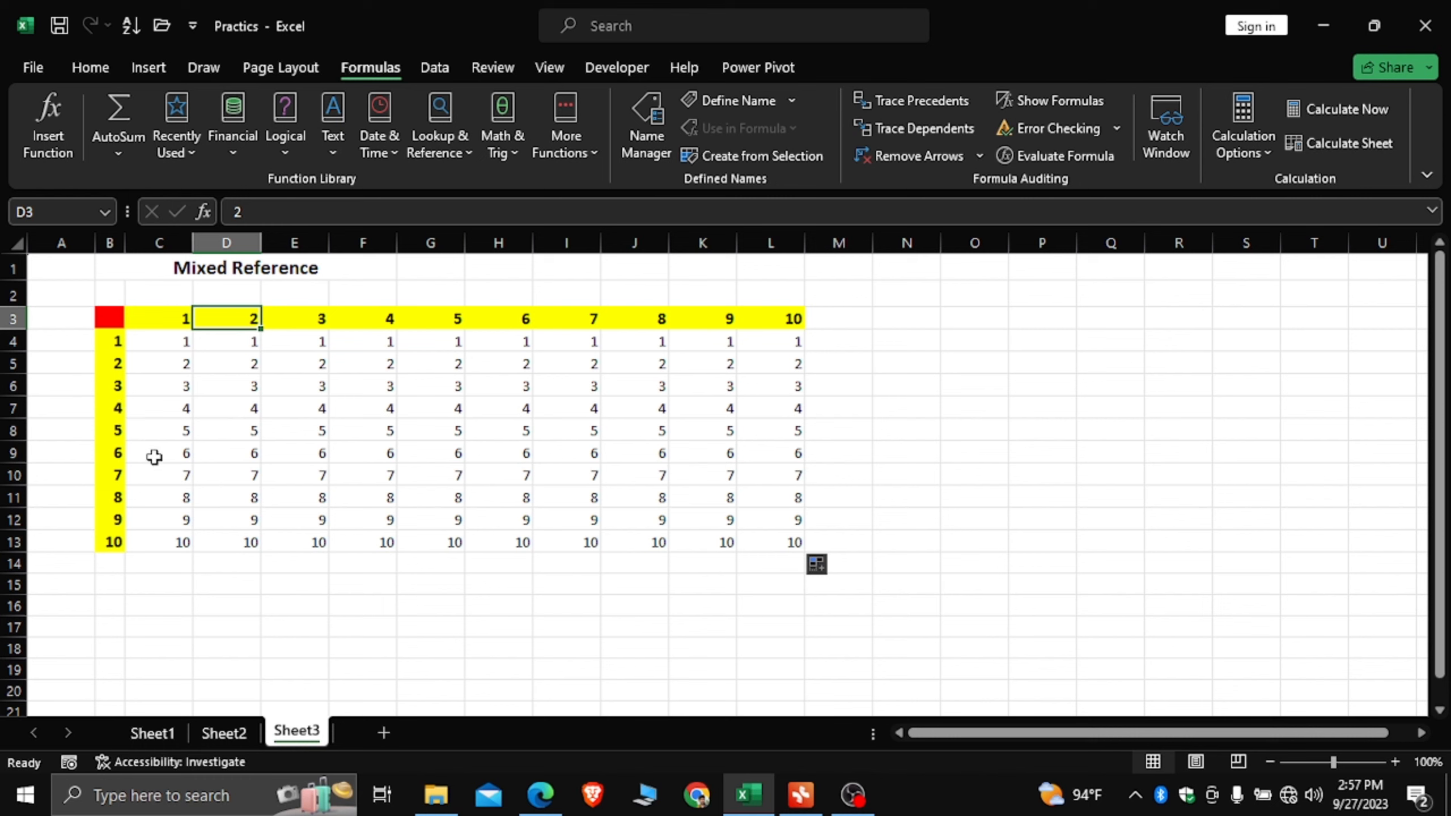
{"action": "double_click", "coordinate": [159, 341]}
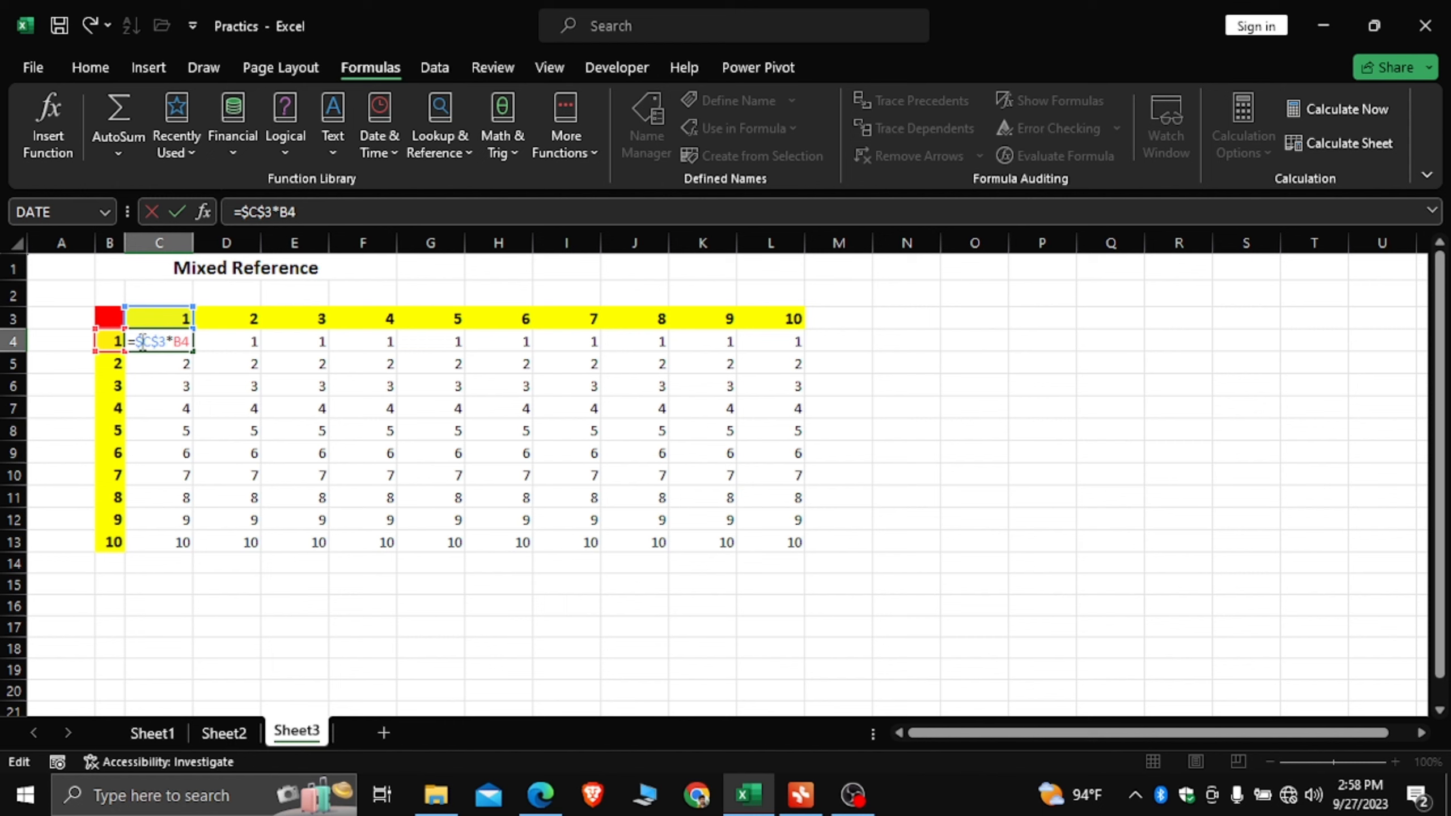
{"action": "left_click", "coordinate": [143, 341]}
{"action": "key", "text": "BackSpace"}
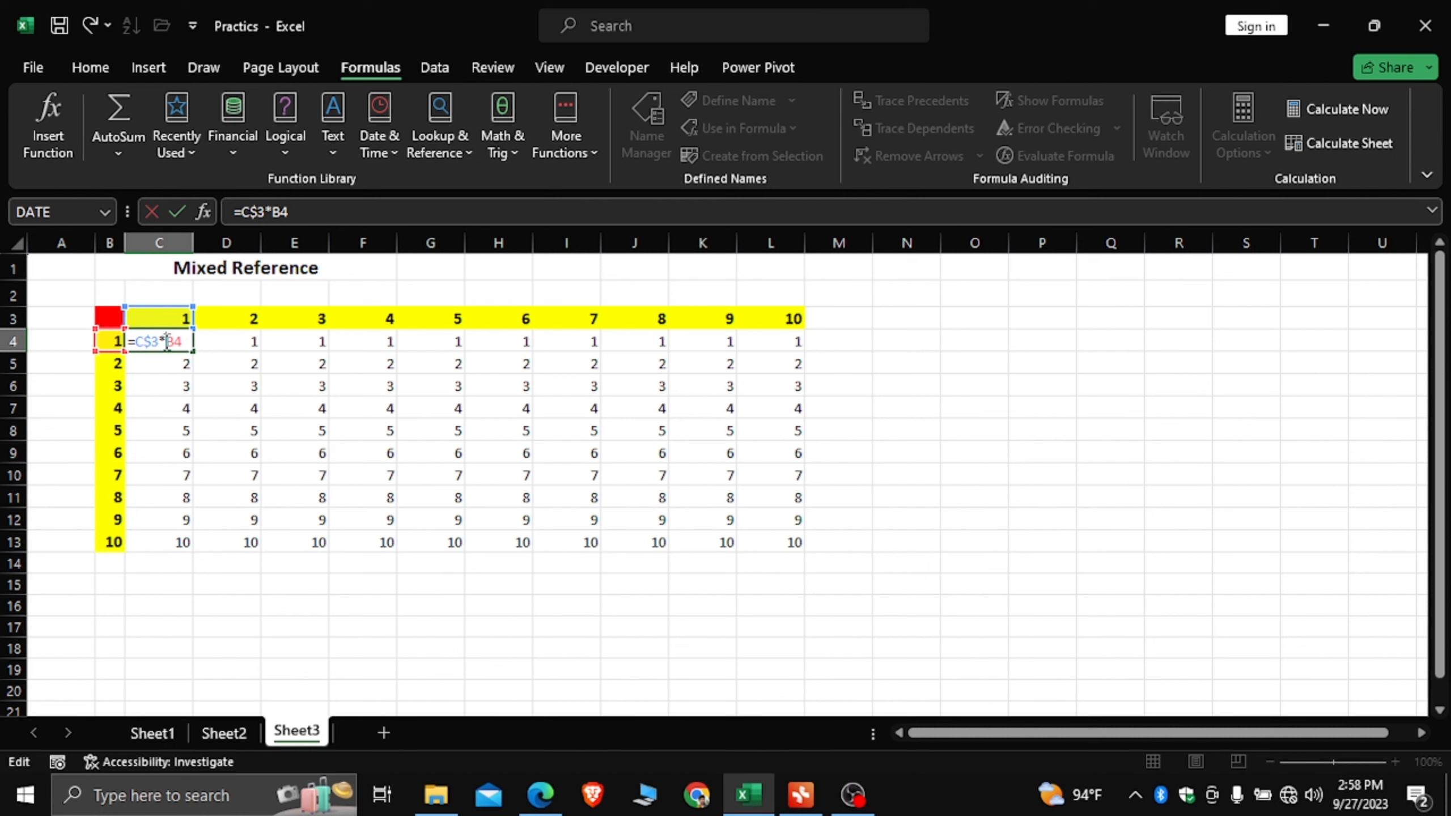
{"action": "type", "text": "$"}
{"action": "key", "text": "Return"}
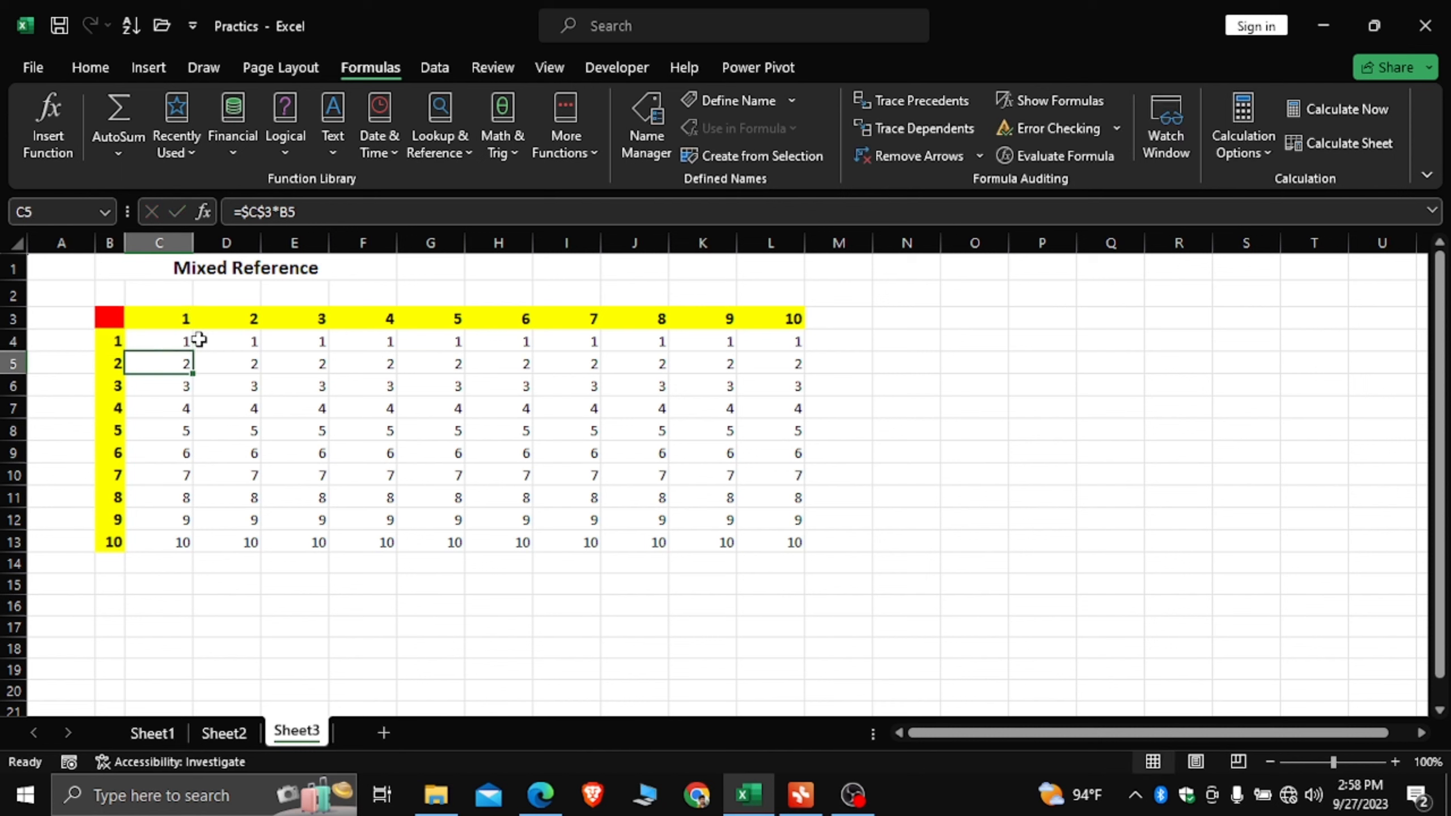
Step: Fill the mixed reference formula from C4 down to row 13 and across to column L, covering the whole multiplication grid
{"action": "left_click", "coordinate": [180, 339]}
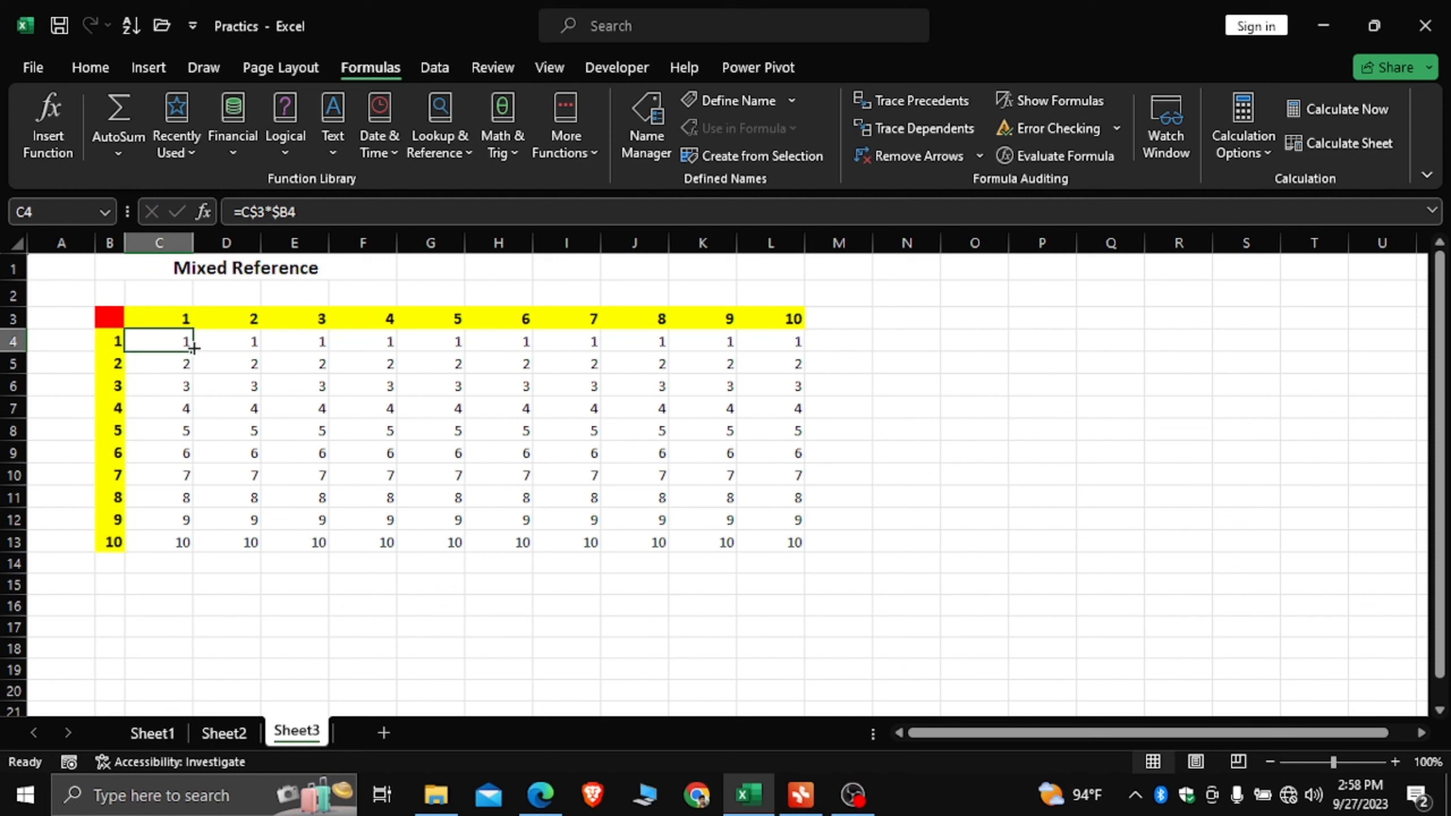
{"action": "double_click", "coordinate": [192, 348]}
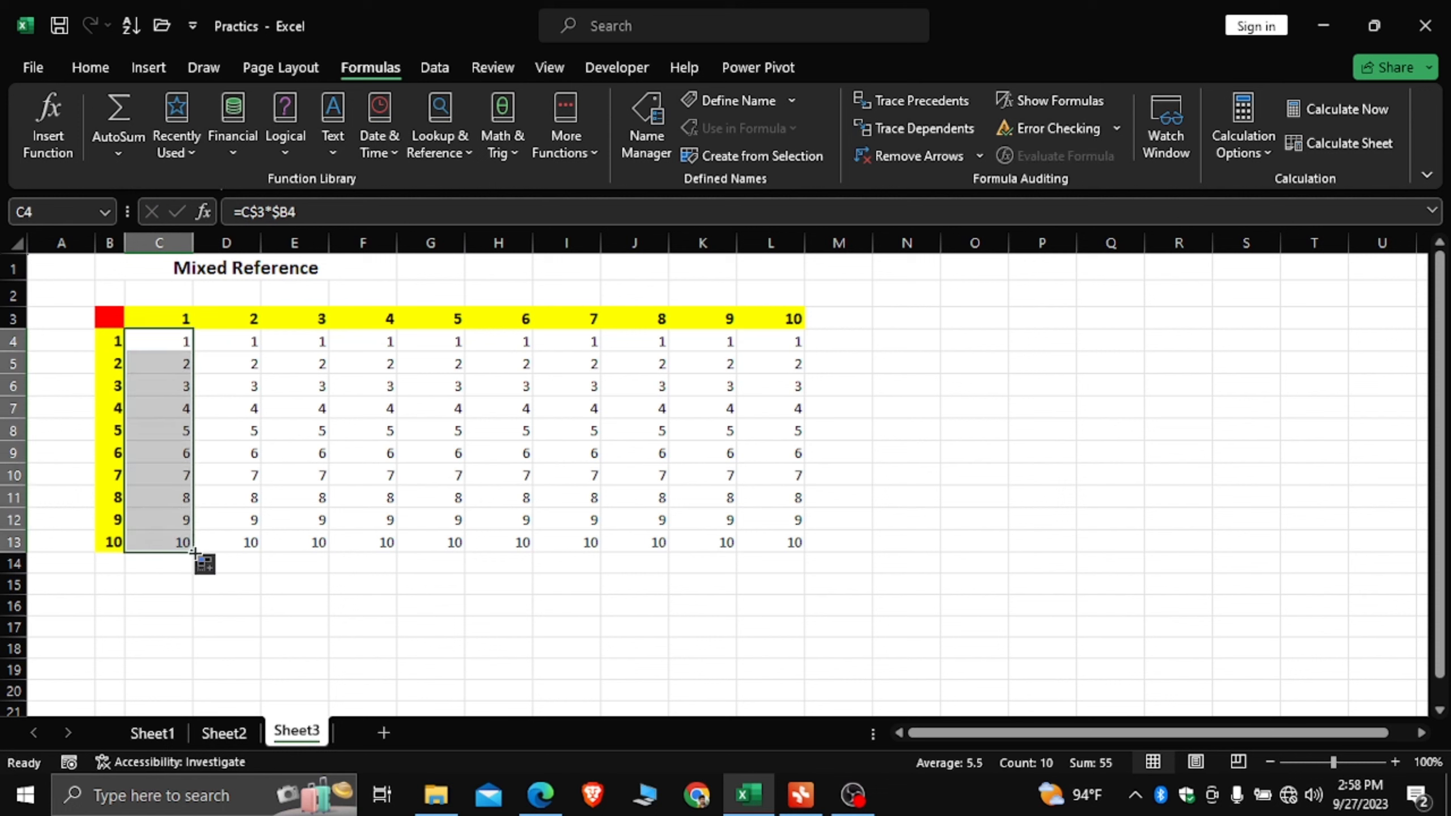
{"action": "left_click_drag", "start_coordinate": [195, 552], "coordinate": [803, 552]}
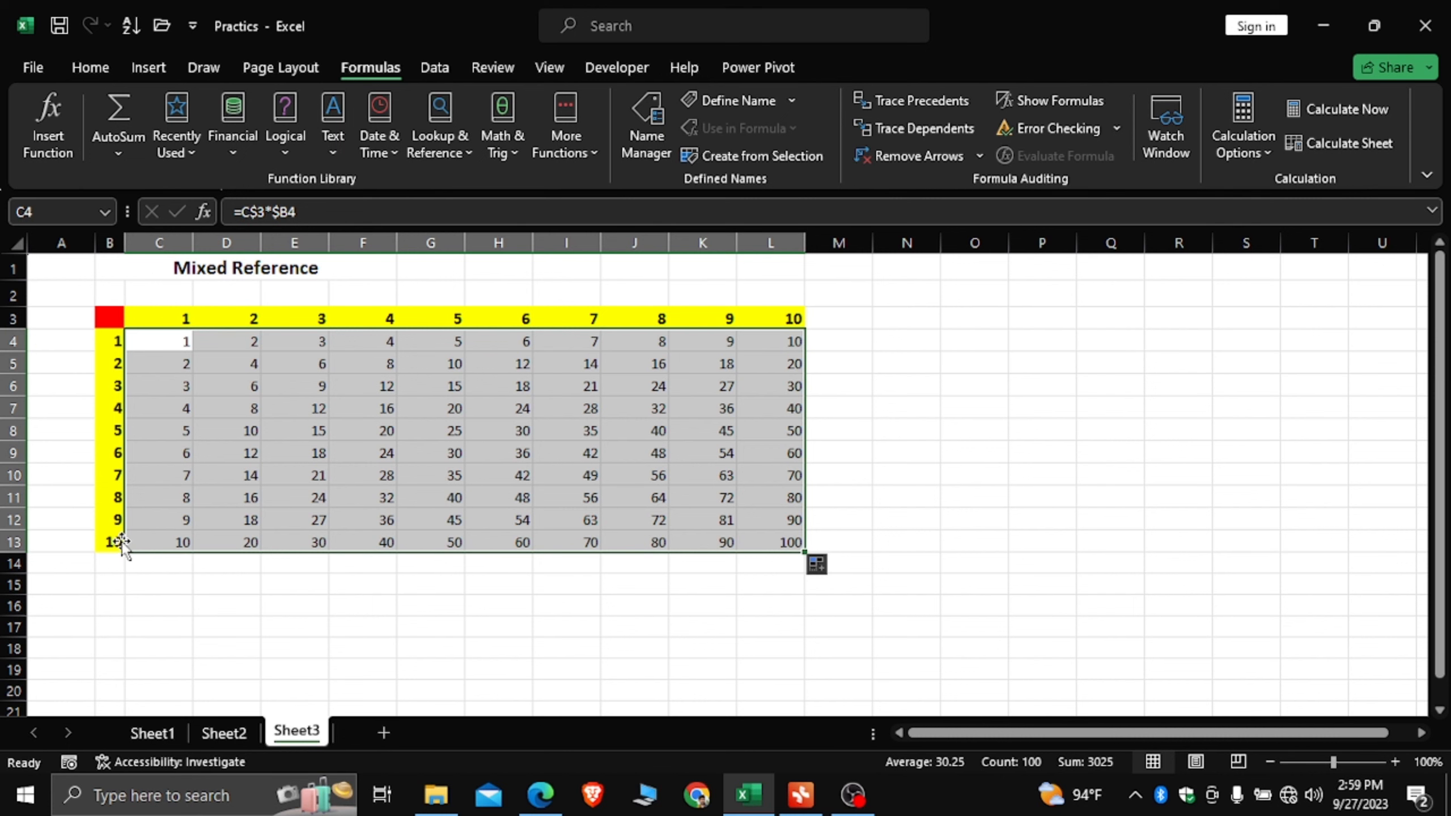
Step: Show the formulas on Sheet3 and examine how the mixed references change across columns C to L
{"action": "left_click", "coordinate": [1034, 109]}
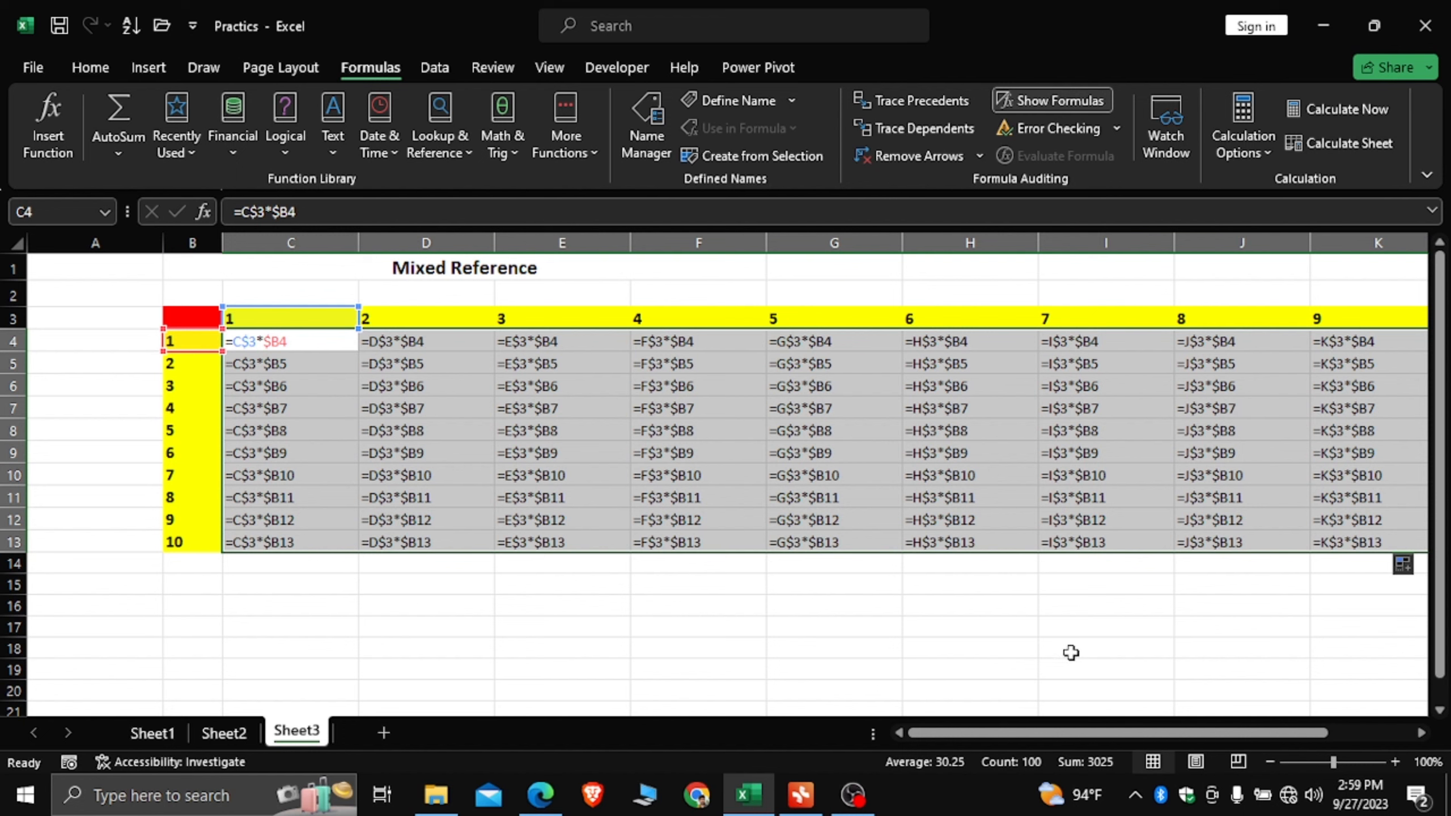
{"action": "left_click_drag", "start_coordinate": [1012, 724], "coordinate": [1122, 741]}
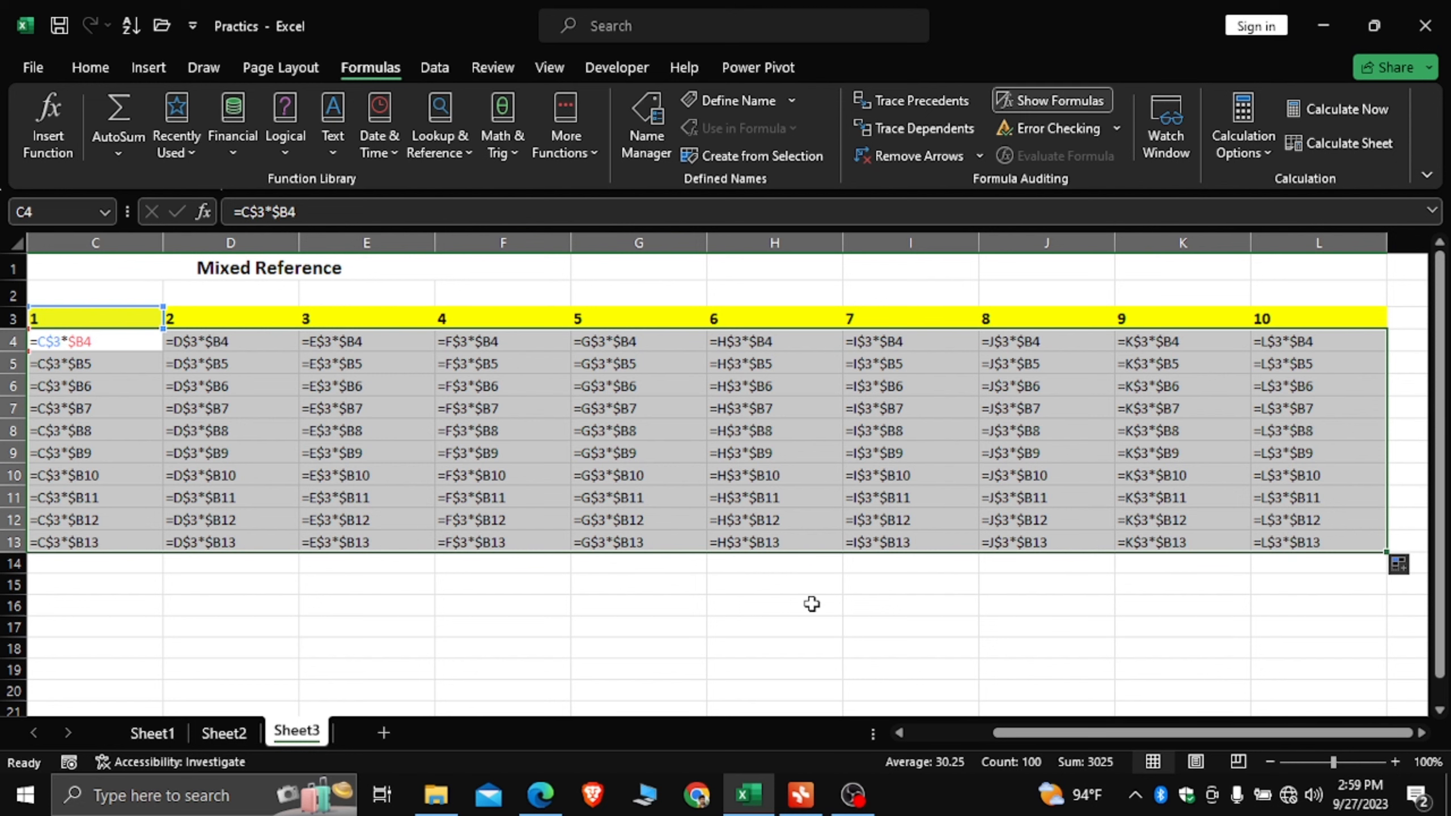
{"action": "left_click_drag", "start_coordinate": [1062, 733], "coordinate": [900, 725]}
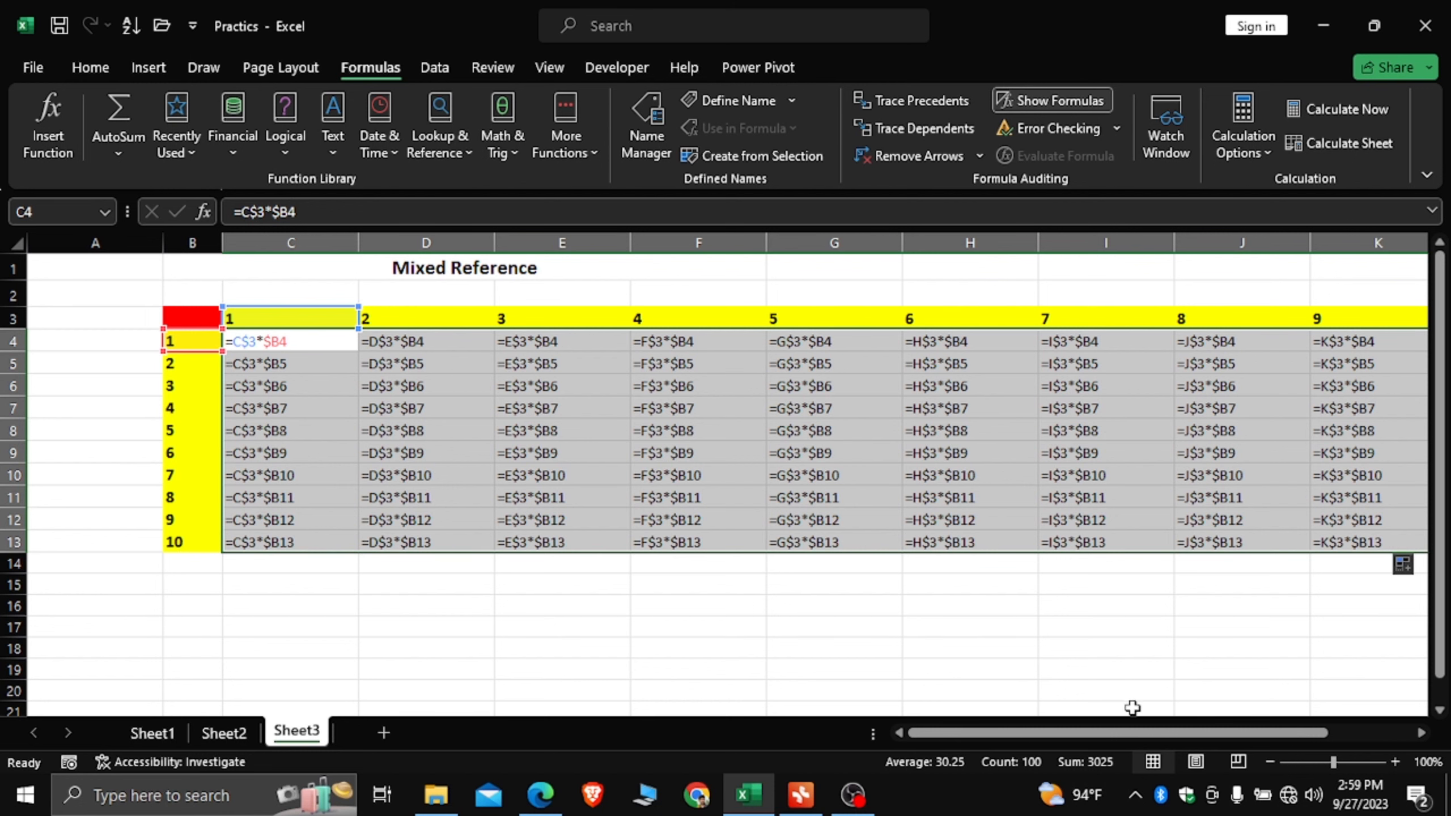
{"action": "left_click_drag", "start_coordinate": [1132, 733], "coordinate": [1287, 735]}
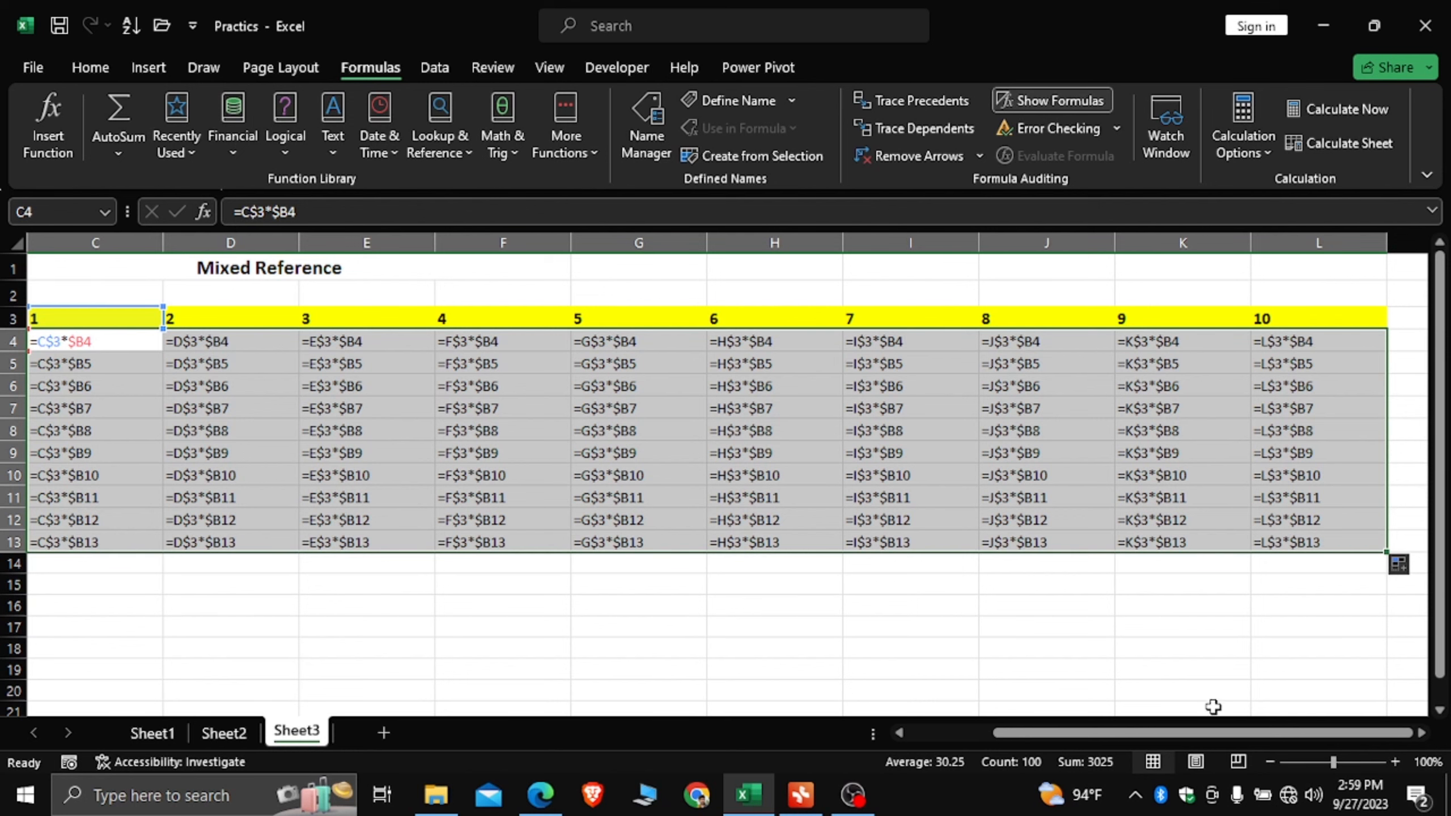
{"action": "left_click_drag", "start_coordinate": [1188, 733], "coordinate": [1081, 740]}
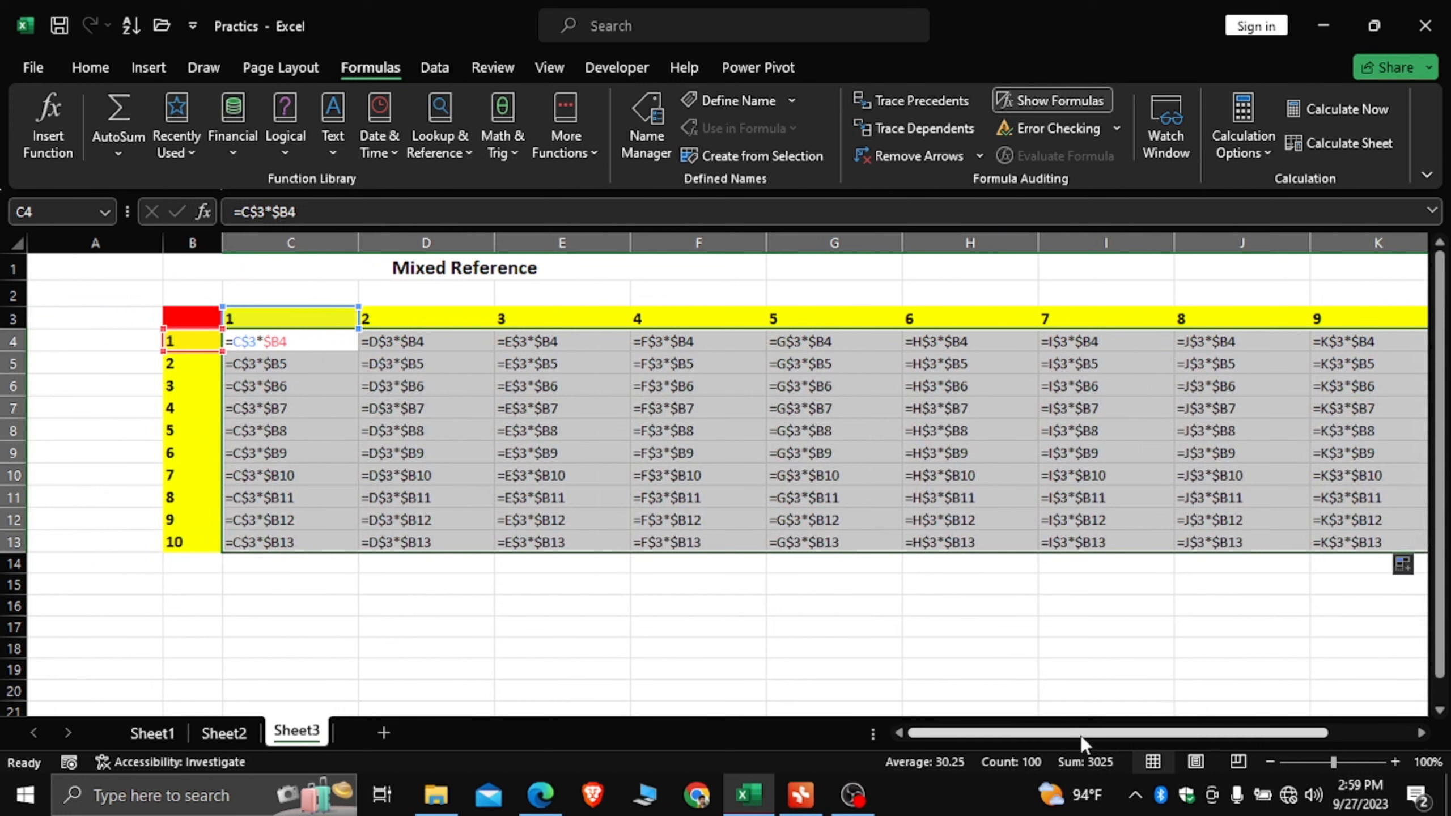